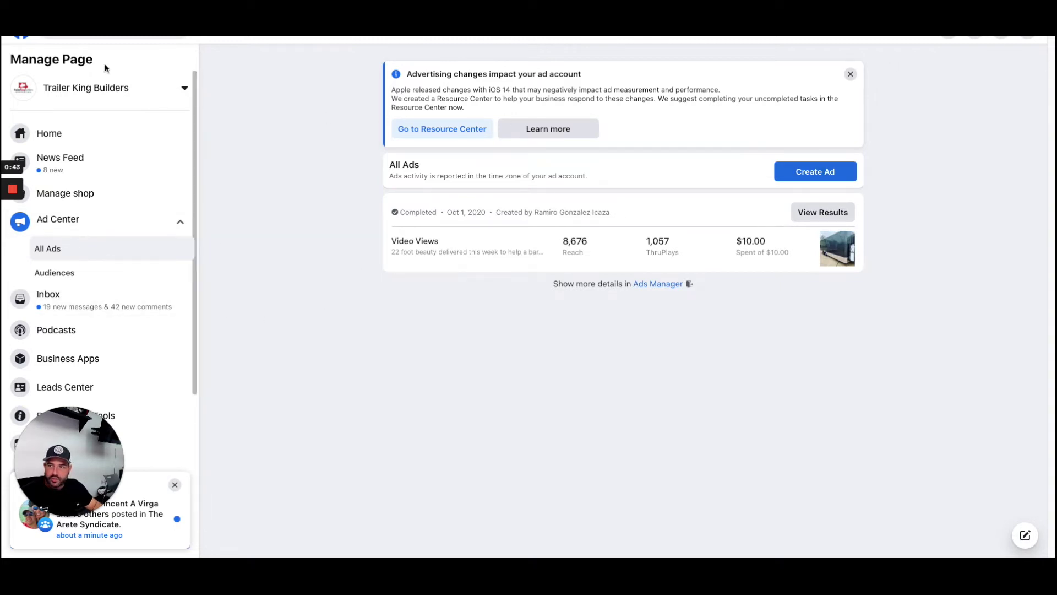
- Check the page switcher without switching pages, then go back to the News Feed home
{"action": "left_click", "coordinate": [184, 89]}
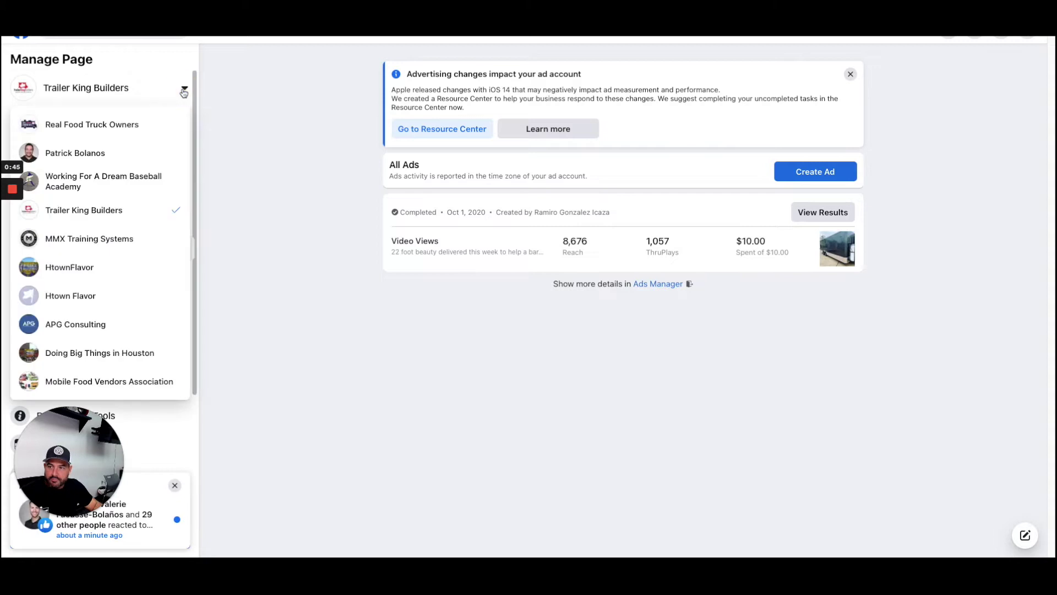
{"action": "left_click", "coordinate": [184, 90]}
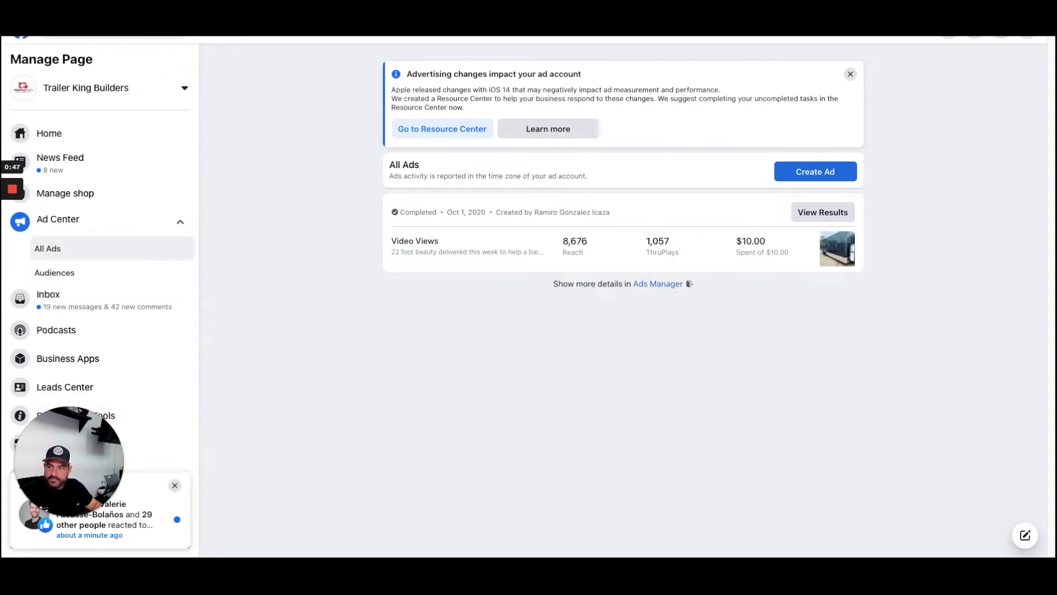
{"action": "left_click", "coordinate": [21, 33]}
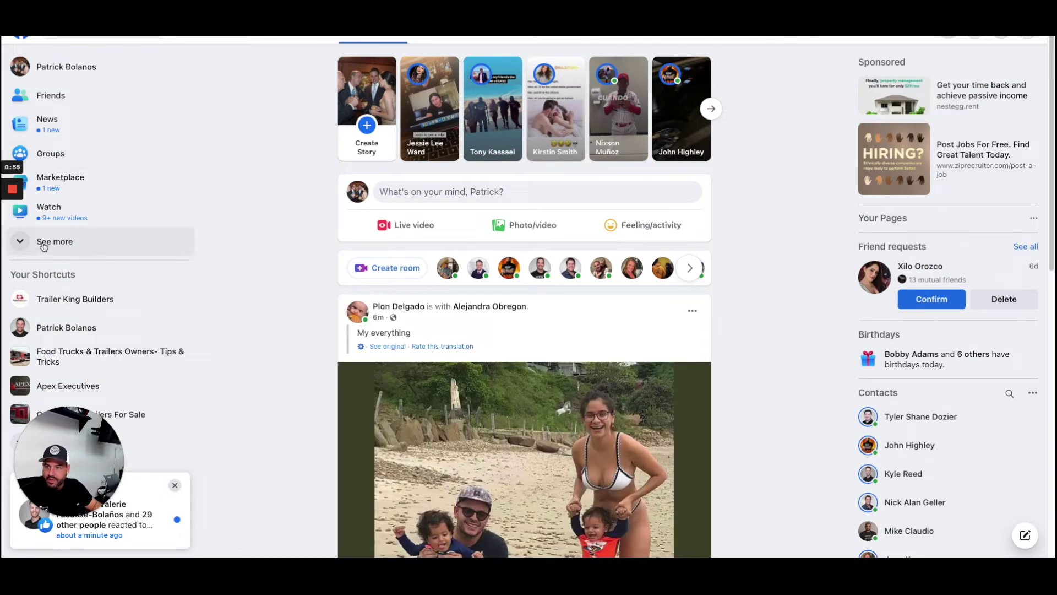
- Expand the left sidebar shortcuts to reach Business Manager
{"action": "left_click", "coordinate": [44, 247]}
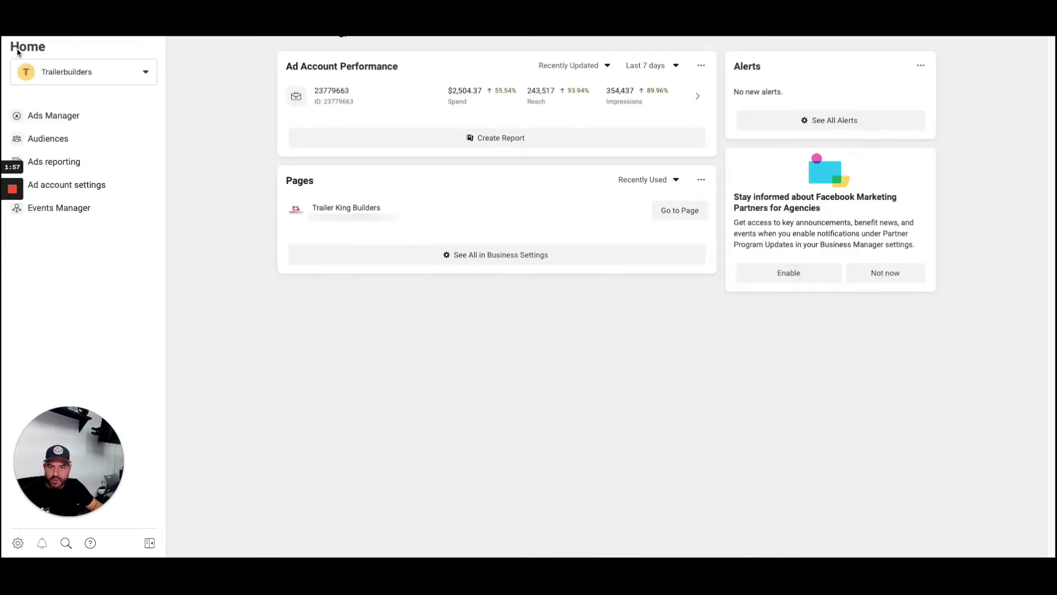
- Open Ads Manager's Campaigns table from Business Manager's left navigation
{"action": "left_click", "coordinate": [59, 117]}
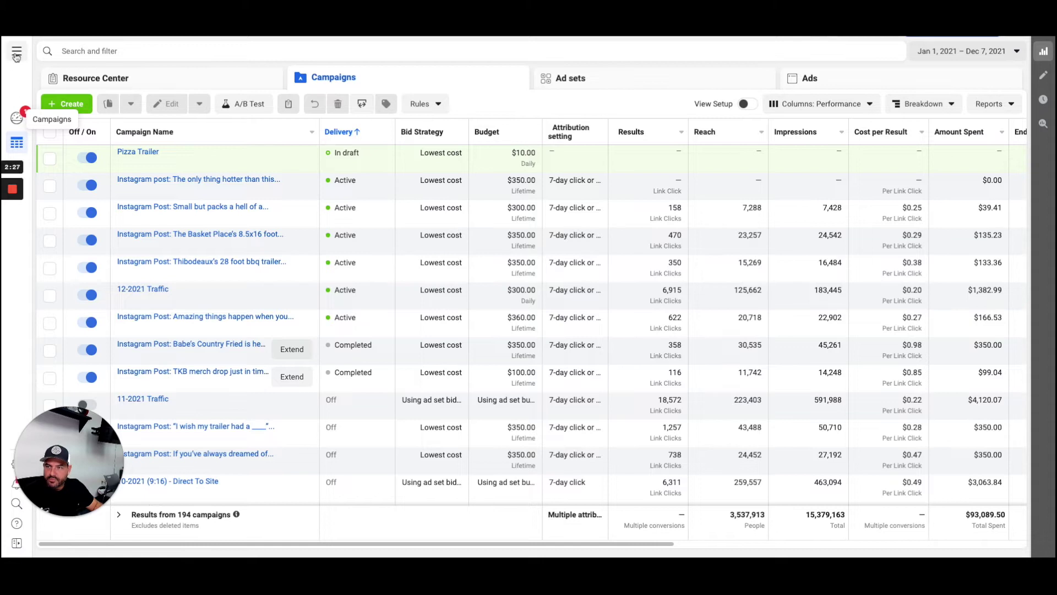
- Go to the Audiences page through the All tools menu
{"action": "left_click", "coordinate": [17, 58]}
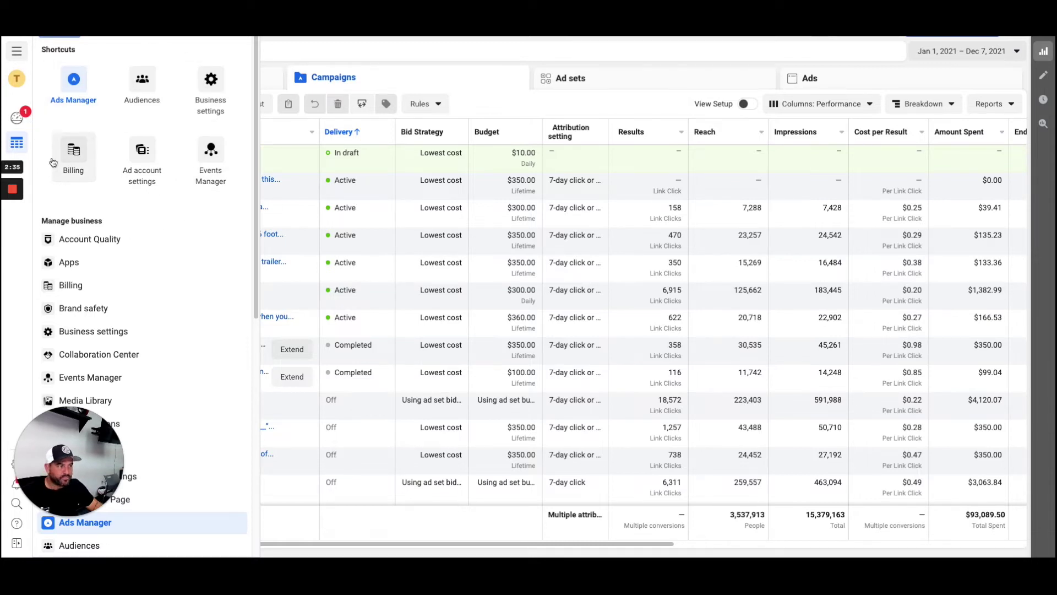
{"action": "left_click", "coordinate": [144, 91]}
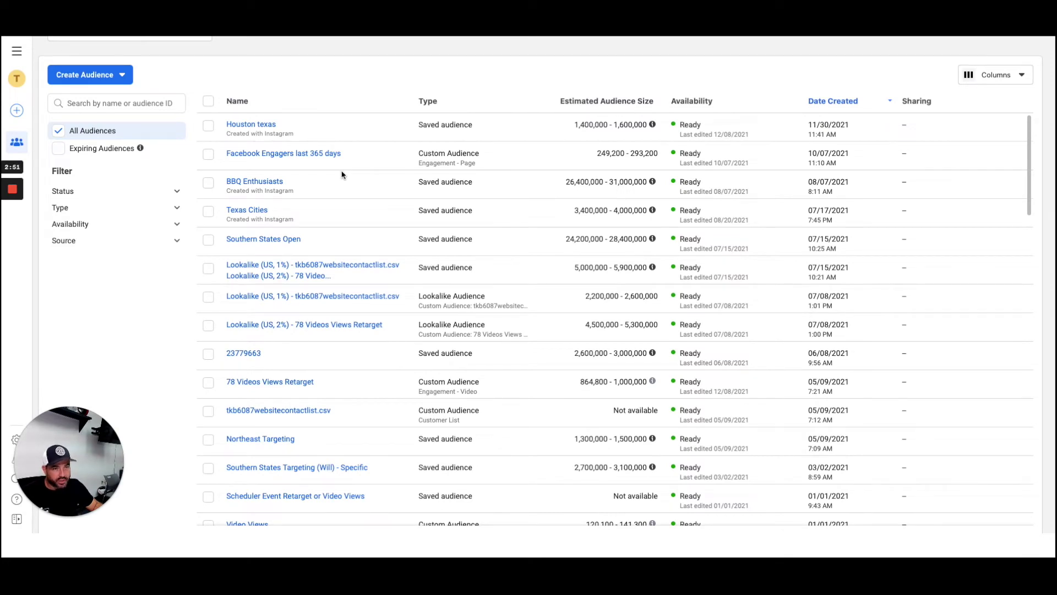
- Choose Saved audience from the Create Audience menu
{"action": "left_click", "coordinate": [117, 82]}
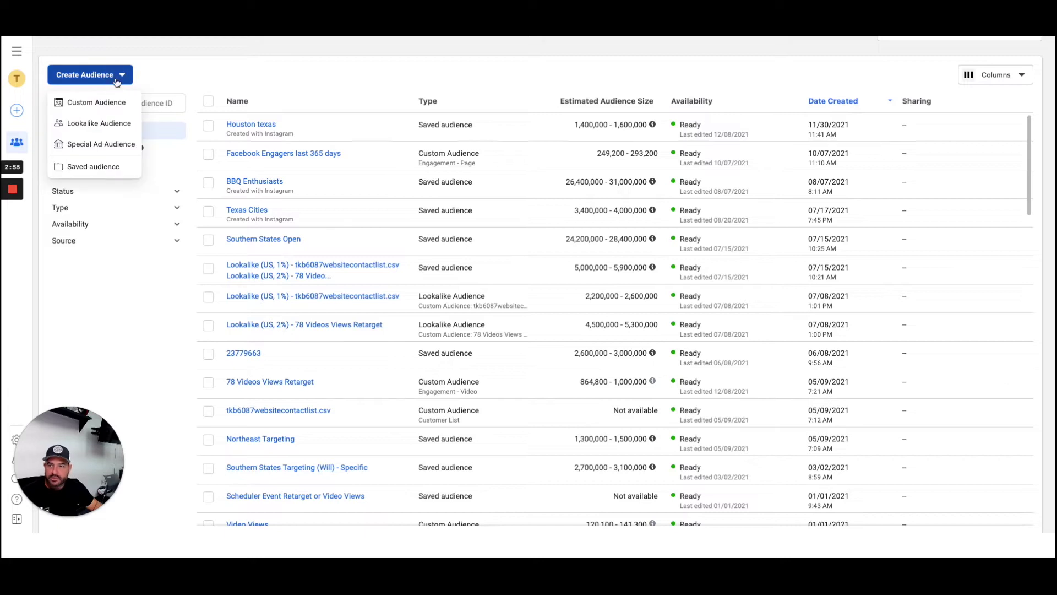
{"action": "left_click", "coordinate": [103, 171]}
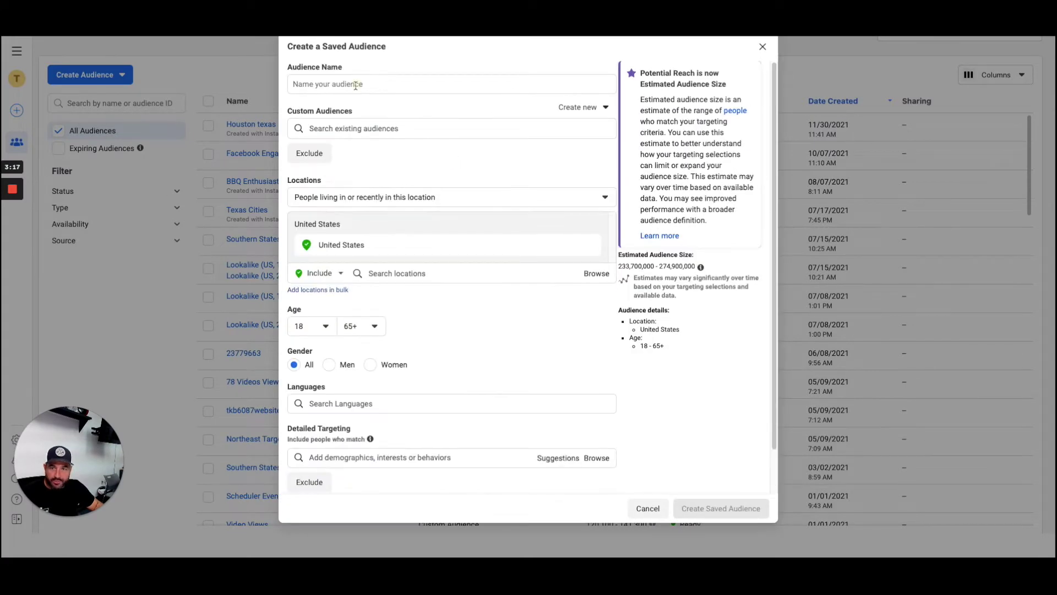
- Name the saved audience 'Houston Food Truck', keep people living in or recently in the location, and open a new tab
{"action": "left_click", "coordinate": [355, 86]}
{"action": "type", "text": "Hou"}
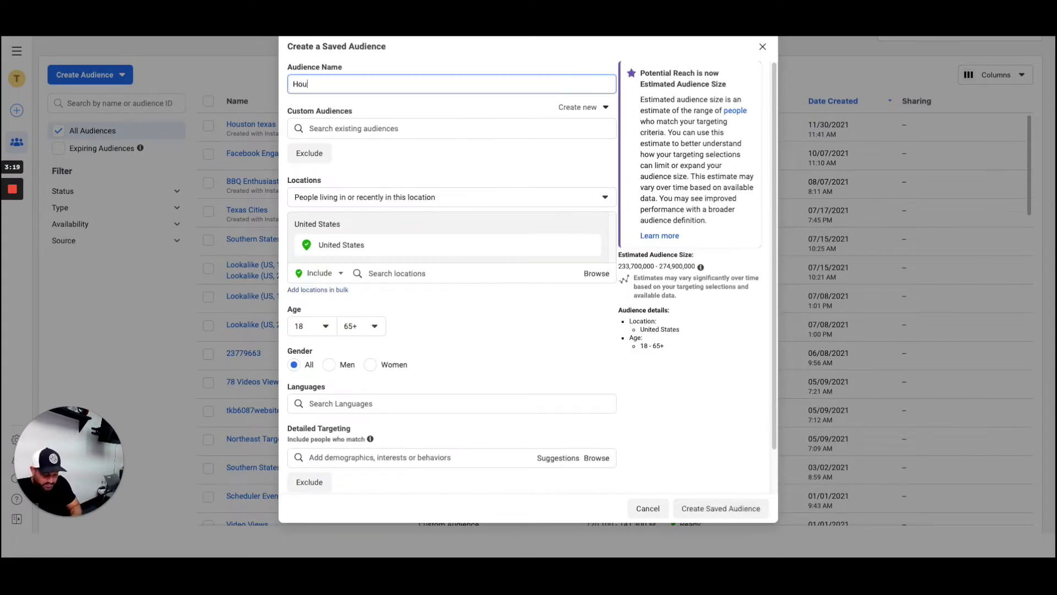
{"action": "type", "text": "ston Food Truck"}
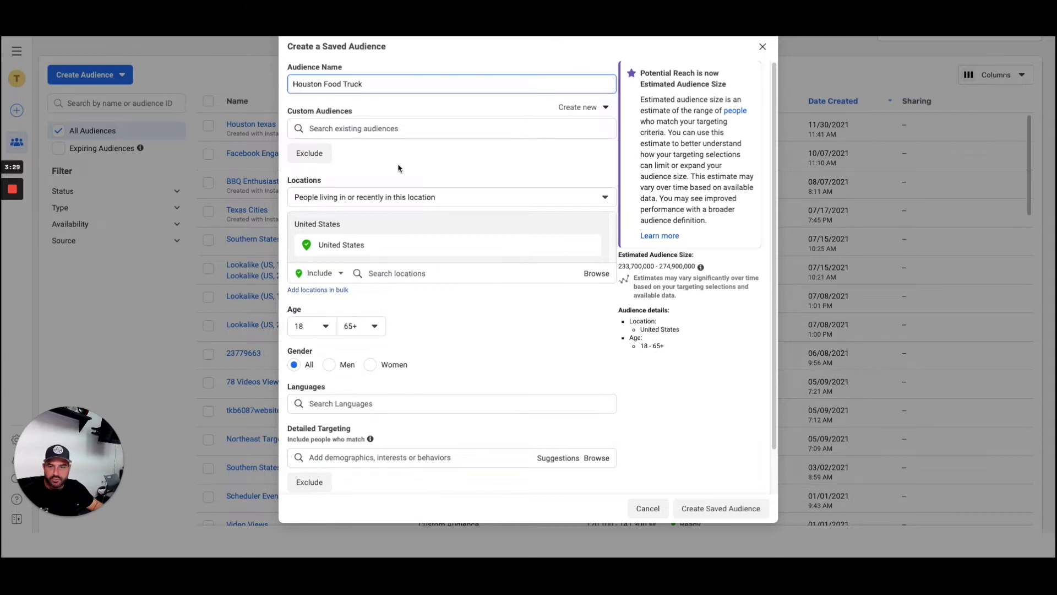
{"action": "left_click", "coordinate": [377, 200]}
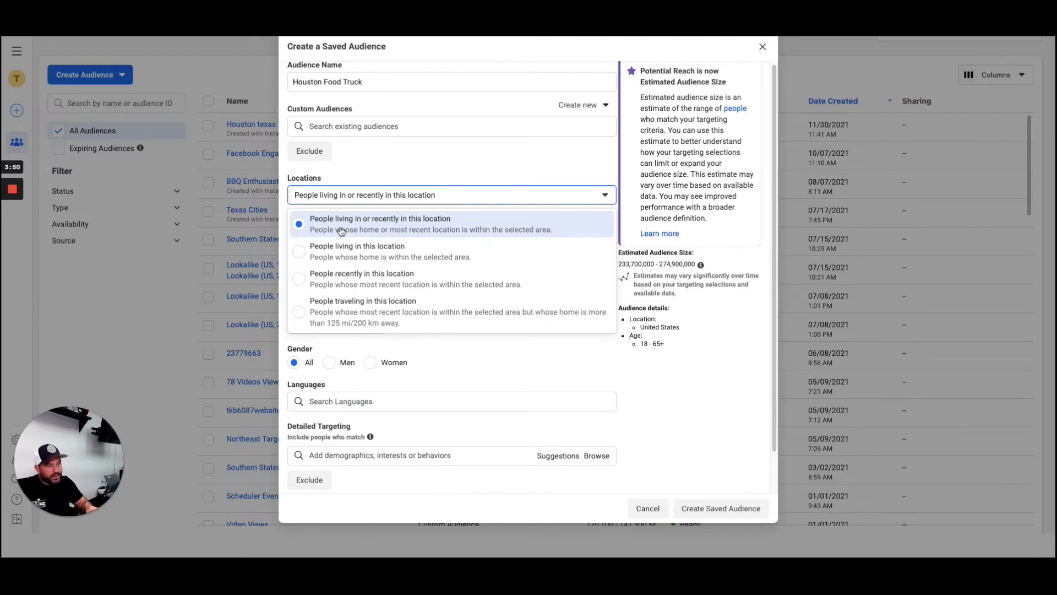
{"action": "left_click", "coordinate": [425, 163]}
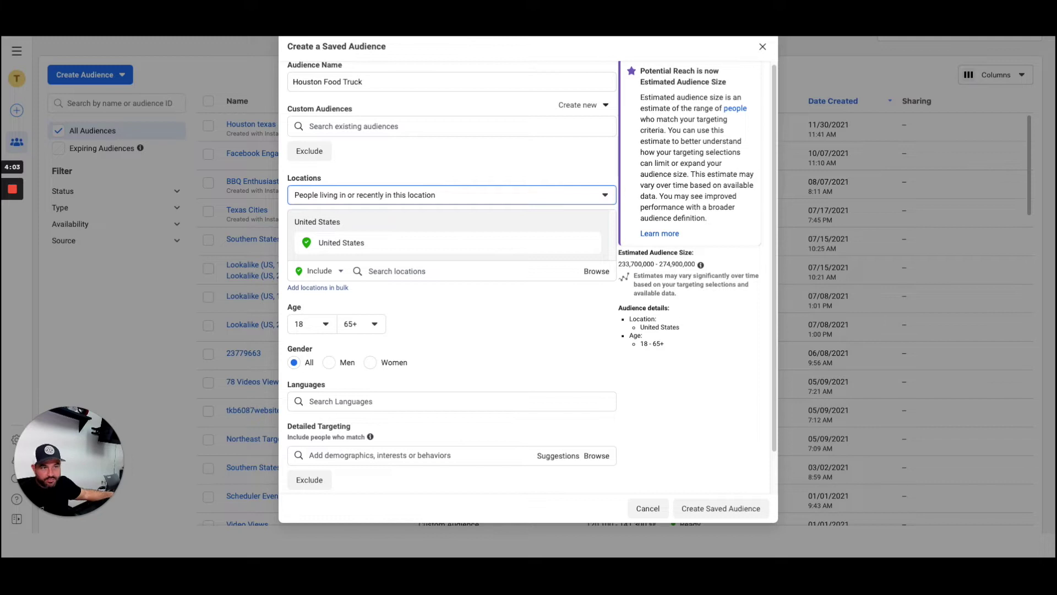
{"action": "key", "text": "super+t"}
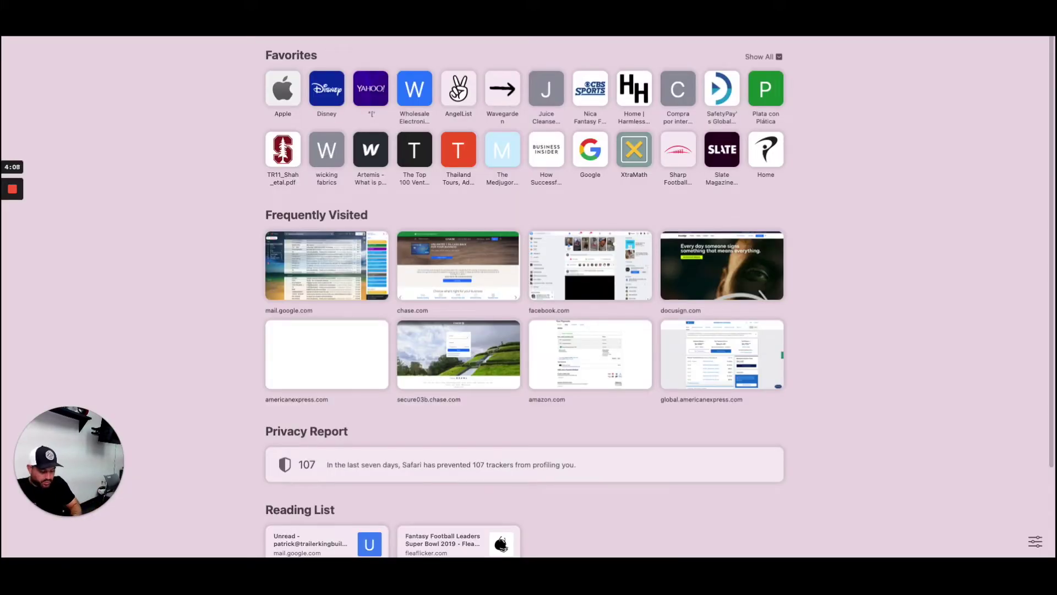
- Open Google Maps and zoom into Montrose, Houston
{"action": "type", "text": "google maps"}
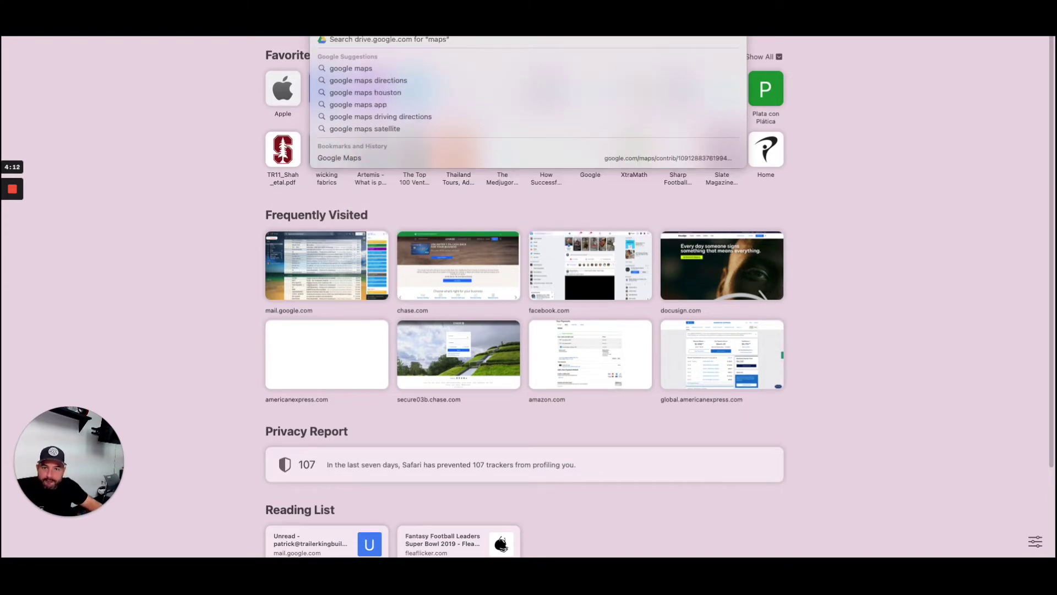
{"action": "key", "text": "Return"}
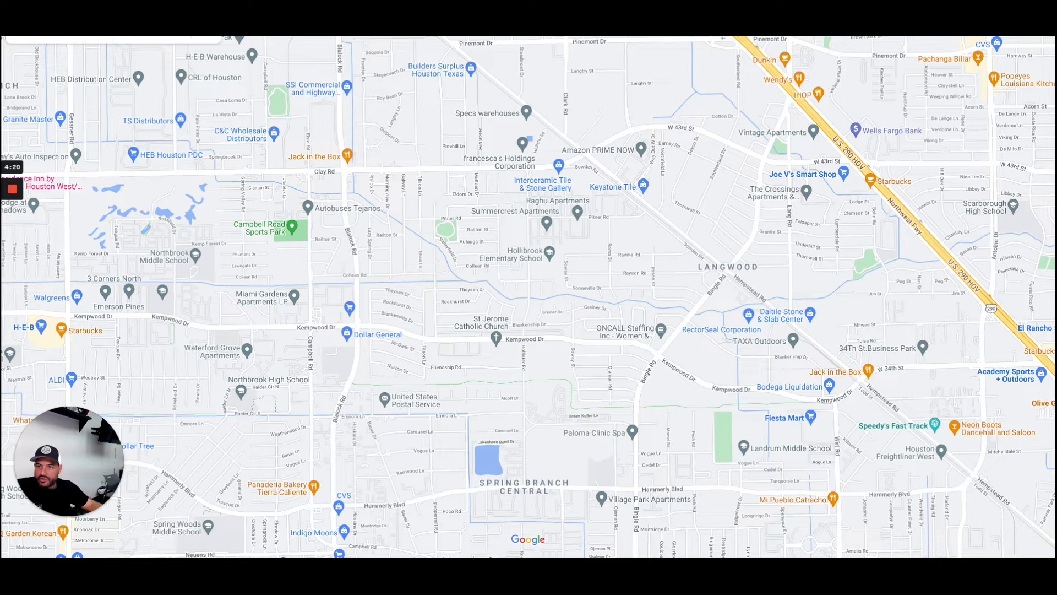
{"action": "type", "text": "Montrose"}
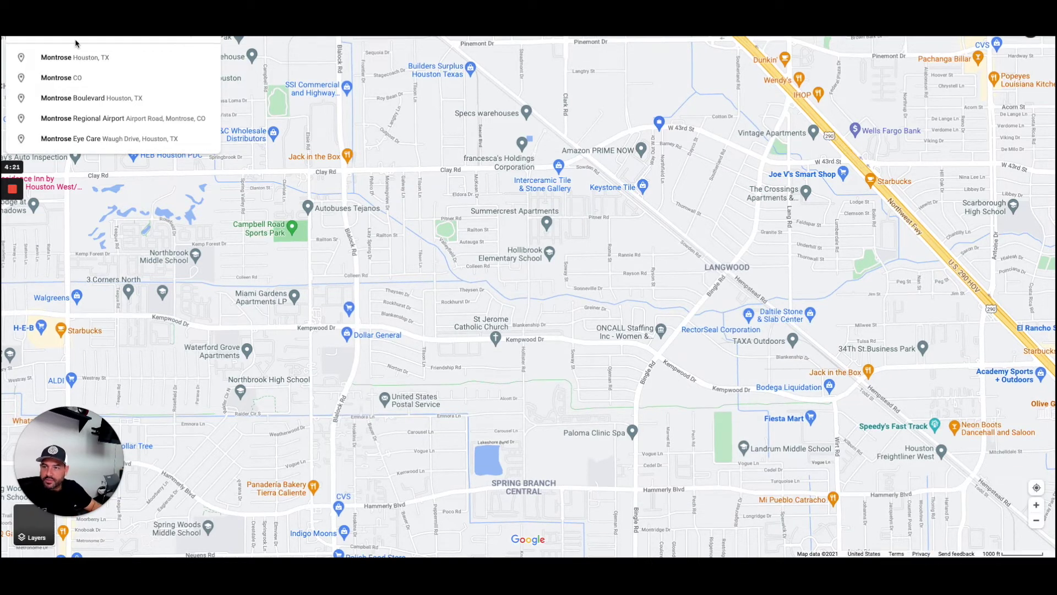
{"action": "left_click", "coordinate": [76, 57]}
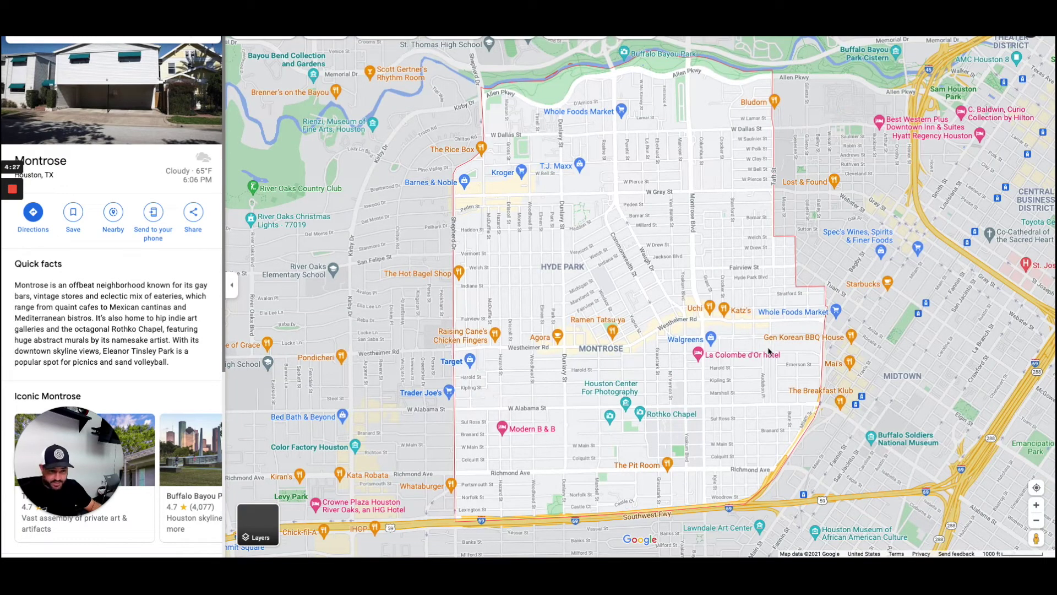
{"action": "scroll", "coordinate": [669, 355], "scroll_direction": "up", "scroll_amount": 1}
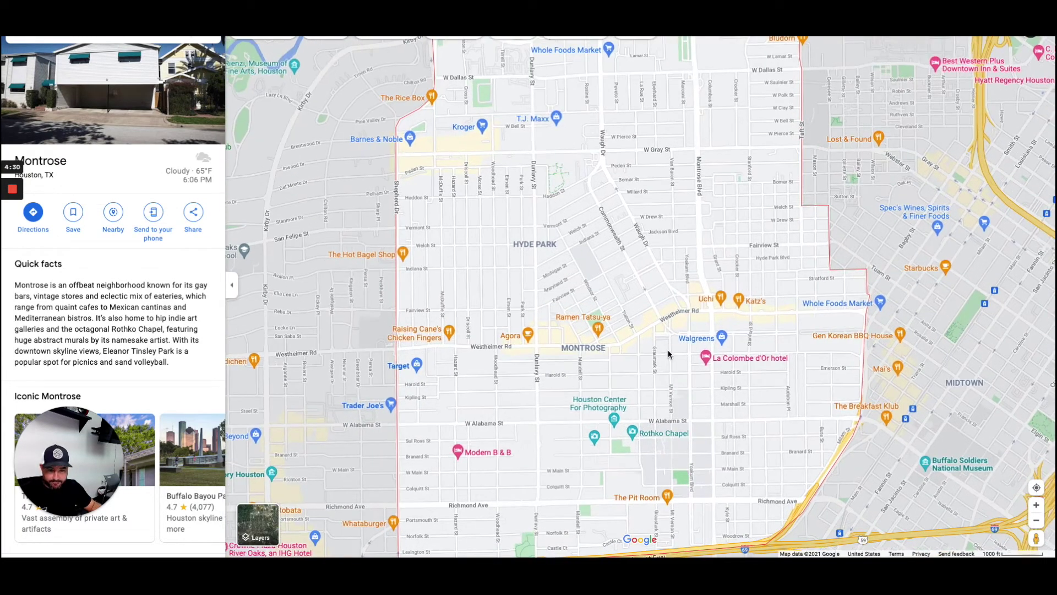
{"action": "scroll", "coordinate": [669, 351], "scroll_direction": "up", "scroll_amount": 2}
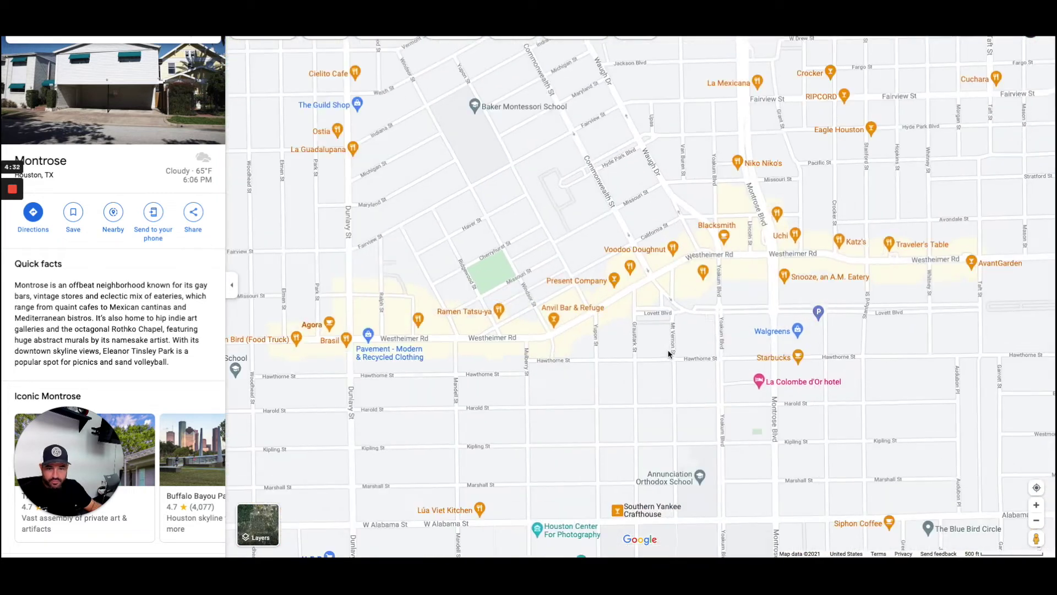
{"action": "scroll", "coordinate": [669, 354], "scroll_direction": "up", "scroll_amount": 1}
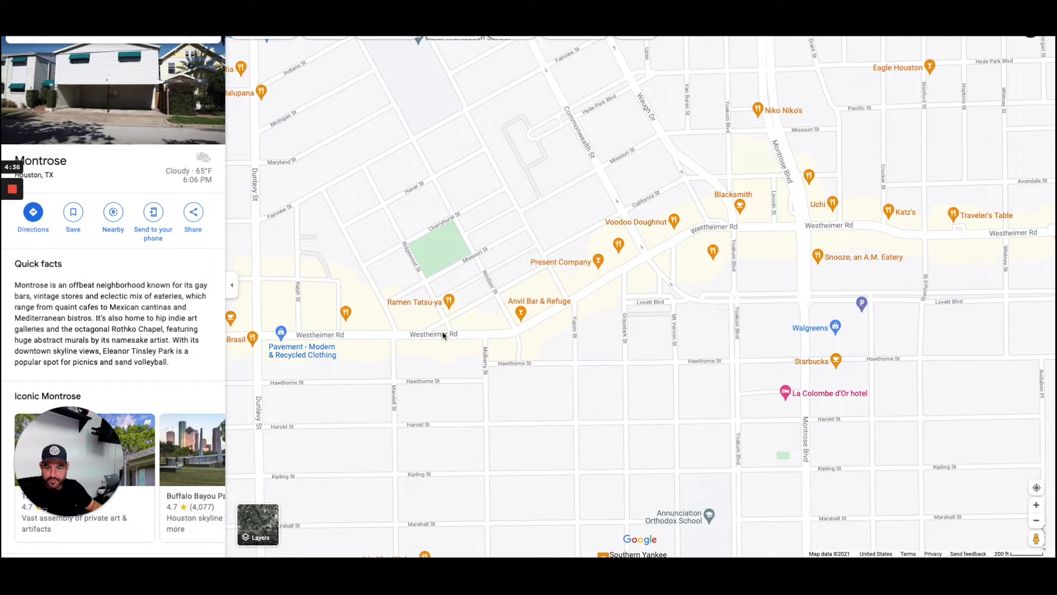
- Look up Rosie Cannonball on Westheimer Rd, then return to the audience form
{"action": "left_click", "coordinate": [448, 304]}
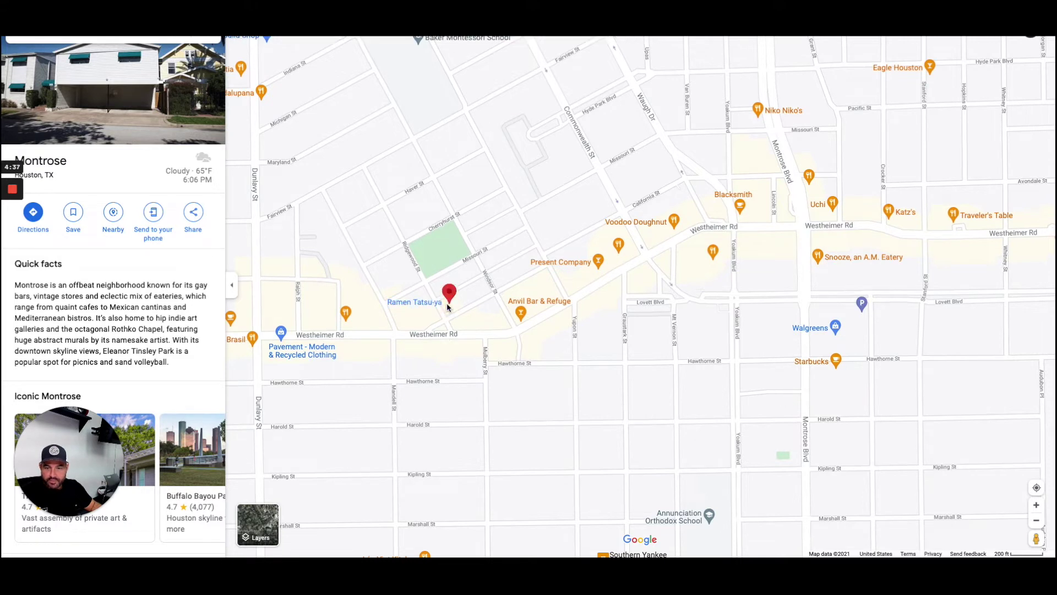
{"action": "left_click", "coordinate": [347, 318]}
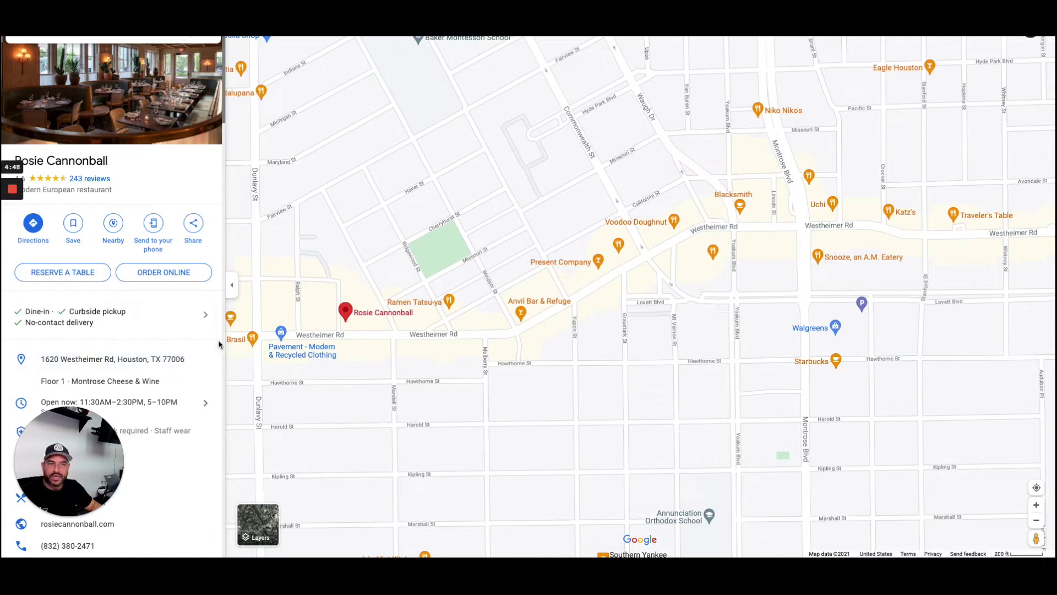
{"action": "key", "text": "ctrl+Left"}
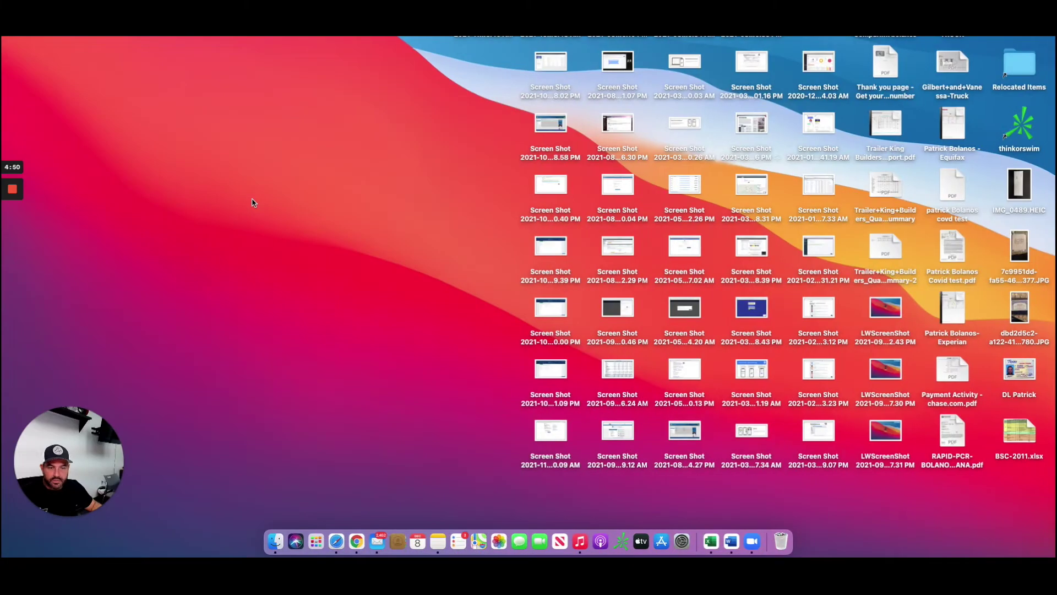
{"action": "key", "text": "ctrl+Right"}
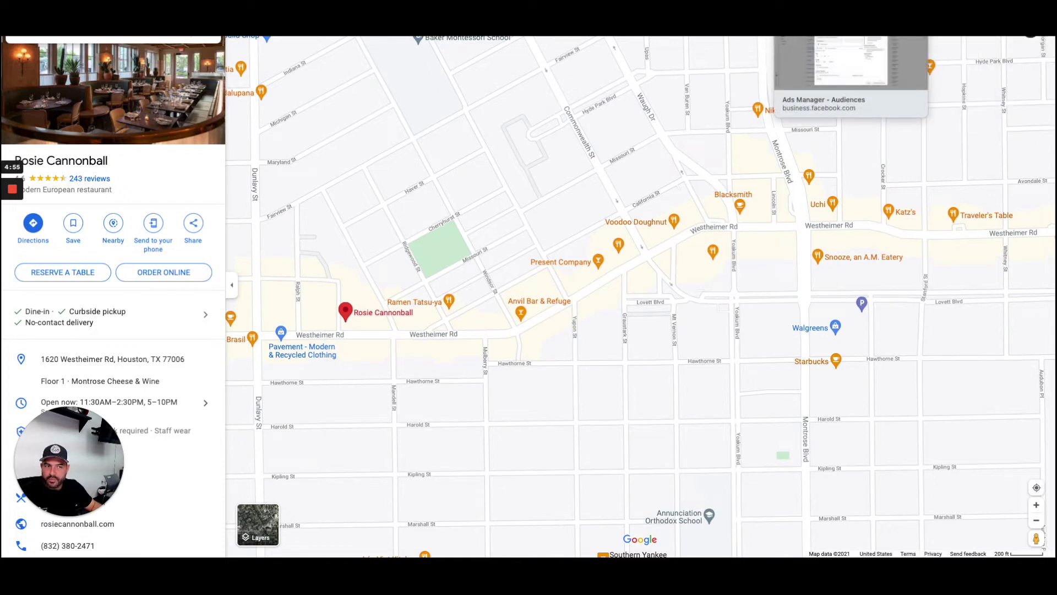
{"action": "left_click", "coordinate": [851, 35]}
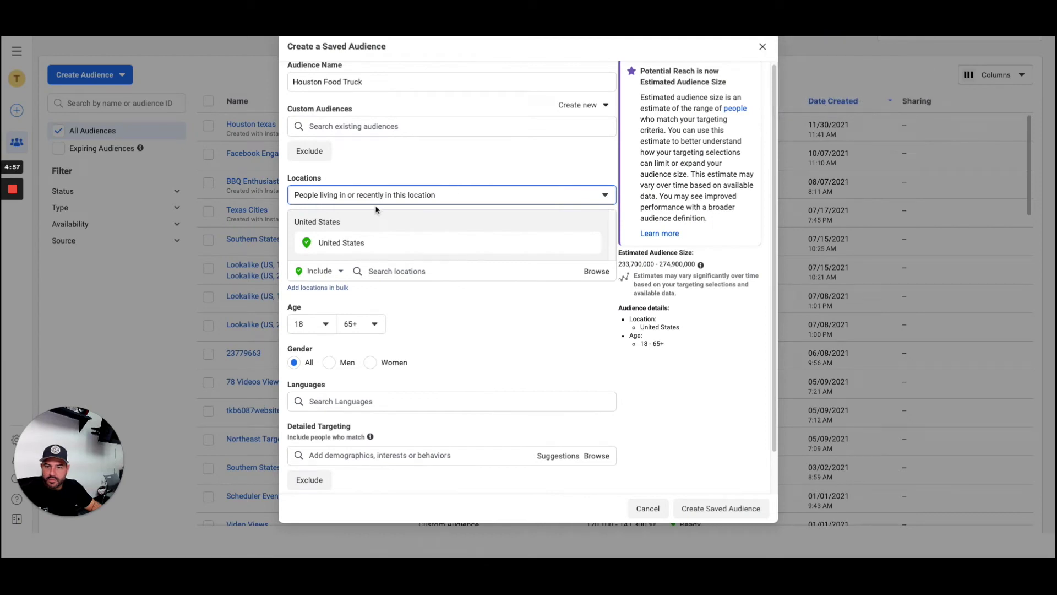
- Target the 1620 Westheimer Rd, Houston address as the audience location
{"action": "left_click", "coordinate": [383, 271]}
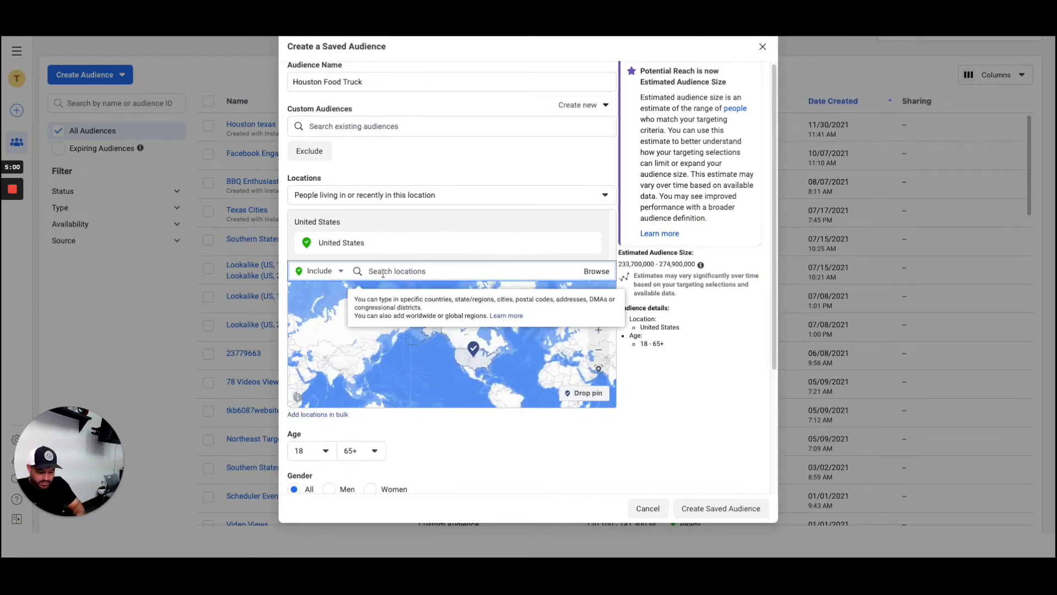
{"action": "type", "text": "1620 we"}
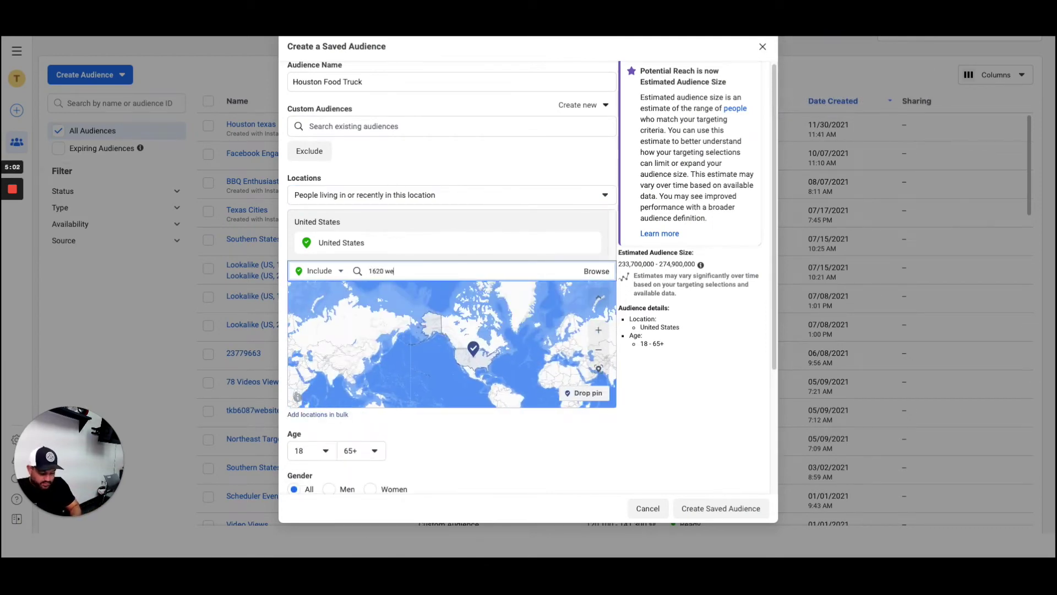
{"action": "type", "text": "stheimer"}
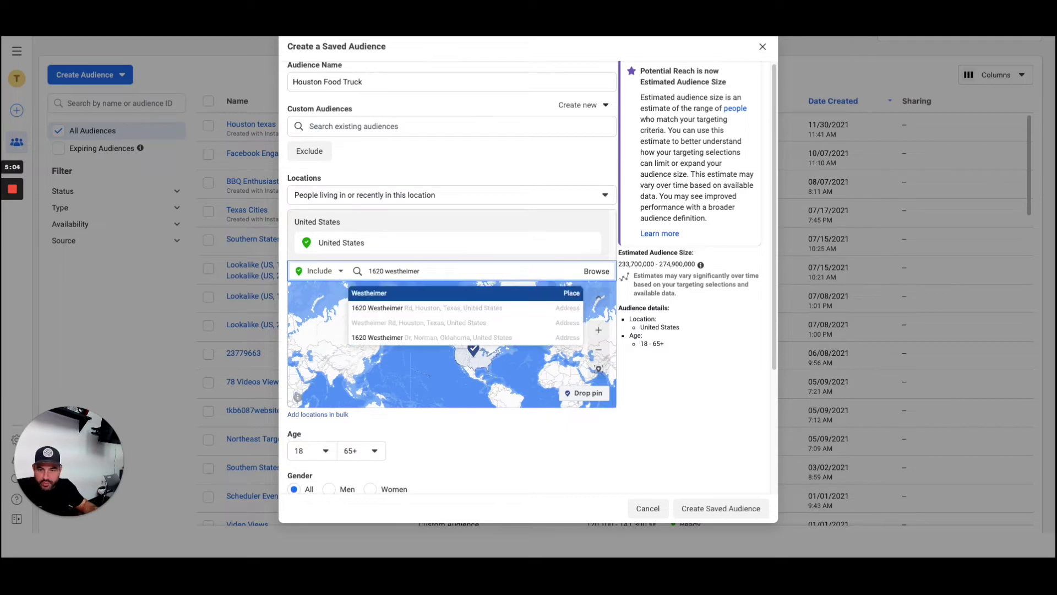
{"action": "left_click", "coordinate": [428, 308]}
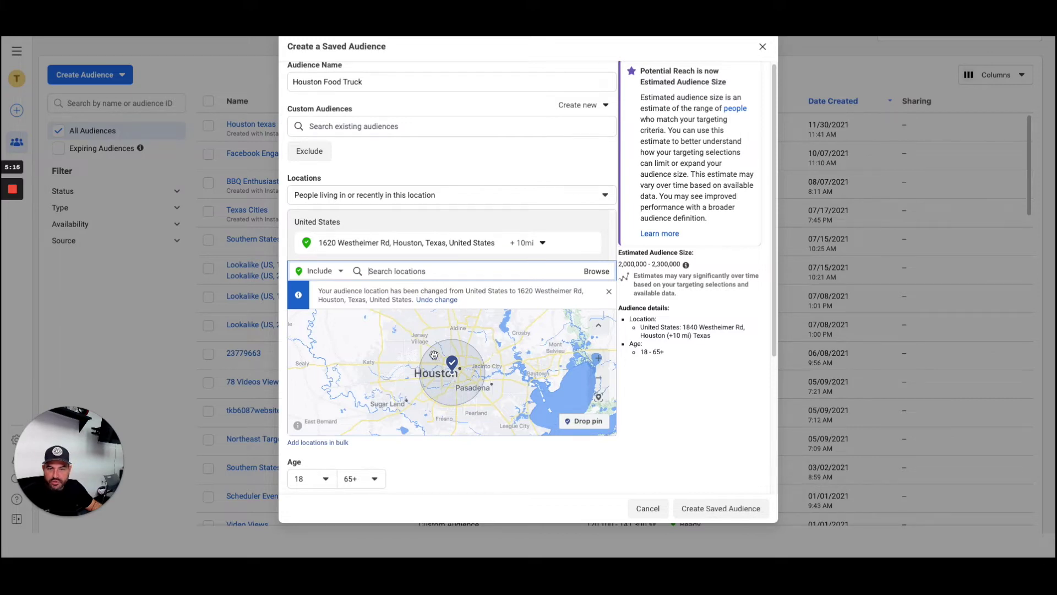
{"action": "left_click", "coordinate": [541, 247]}
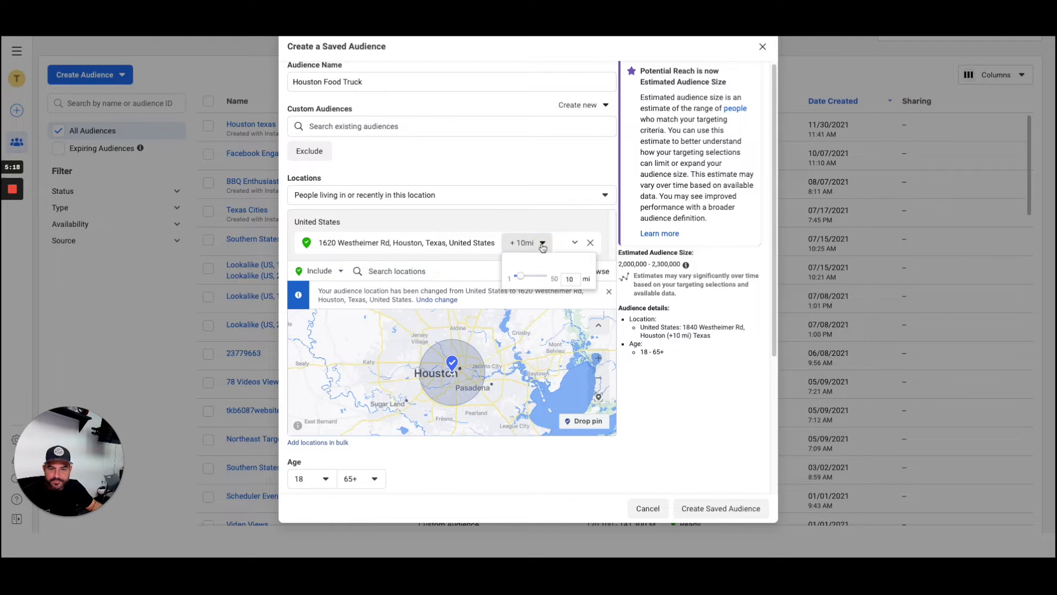
- Narrow the location radius from 10 miles to 3 miles
{"action": "left_click", "coordinate": [584, 272]}
{"action": "key", "text": "BackSpace"}
{"action": "key", "text": "BackSpace"}
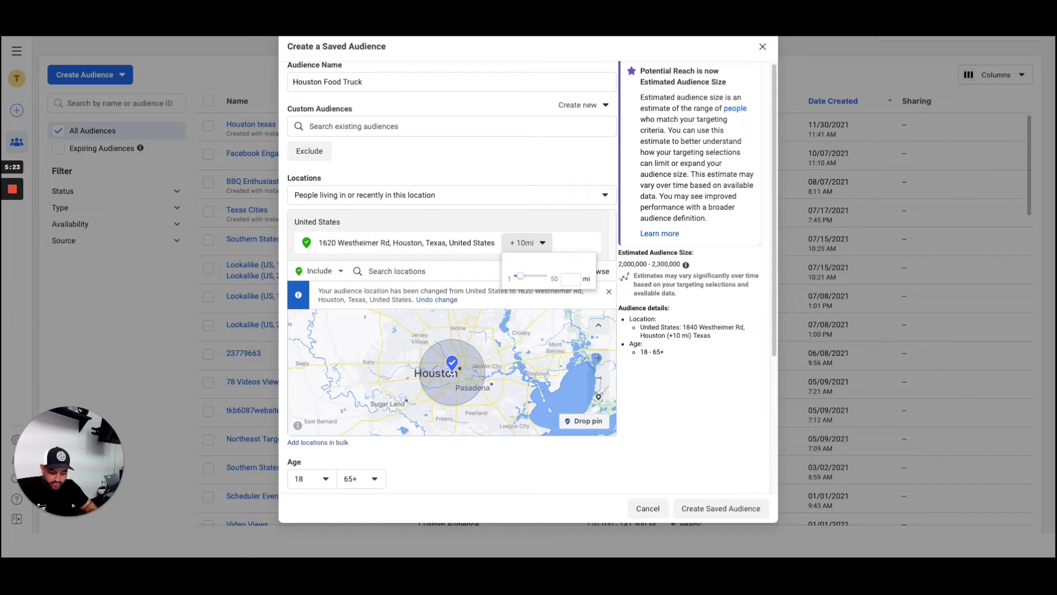
{"action": "type", "text": "3"}
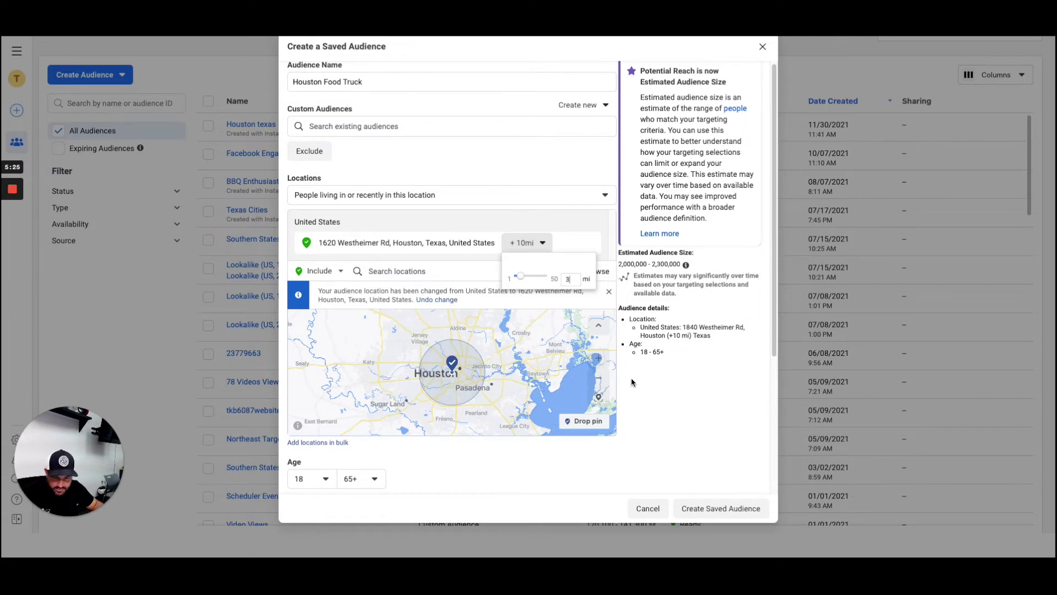
{"action": "left_click", "coordinate": [556, 484]}
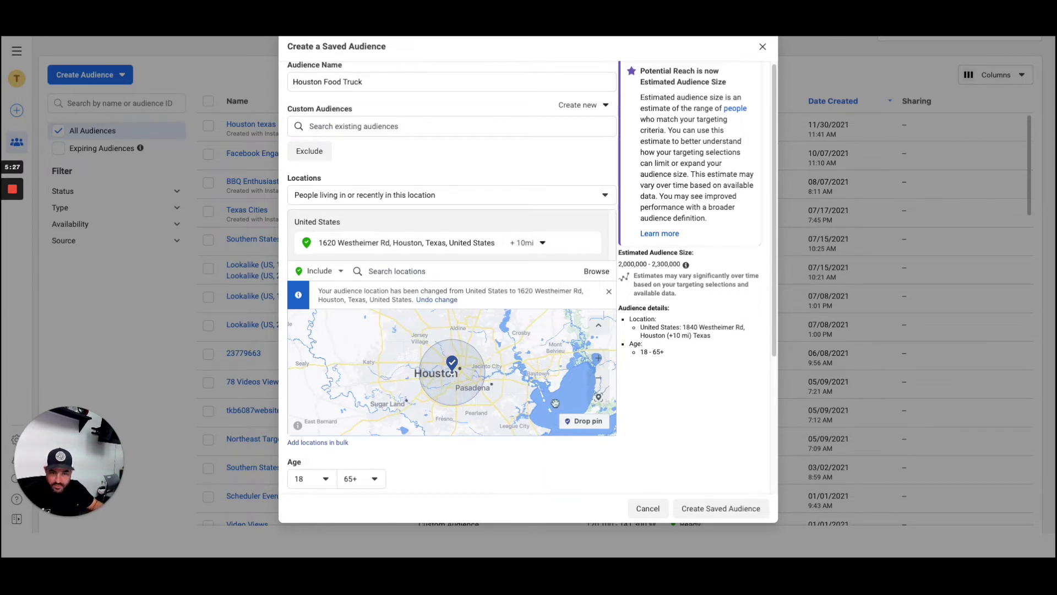
{"action": "left_click", "coordinate": [545, 244]}
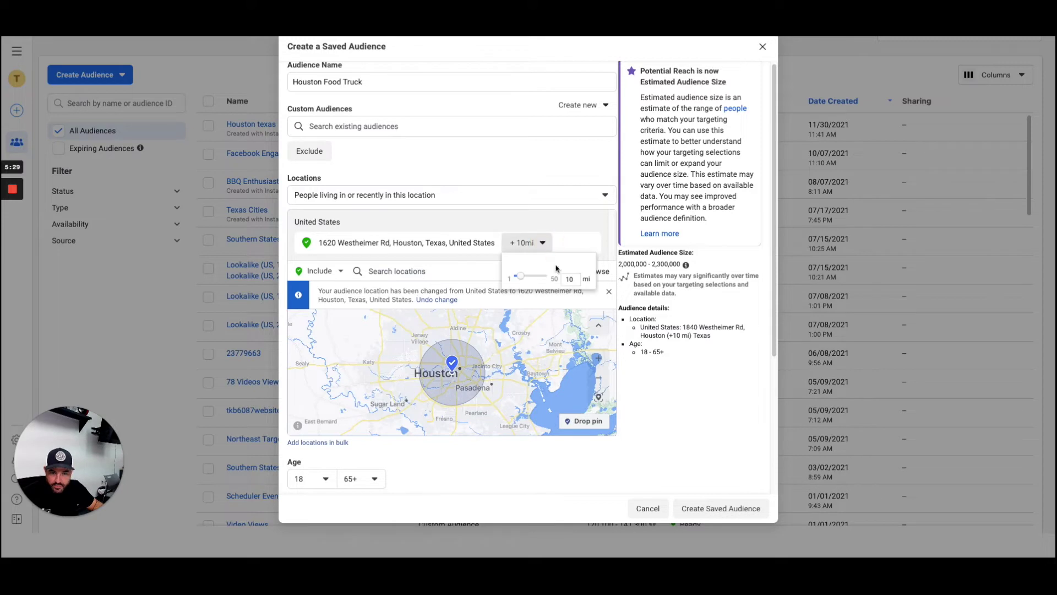
{"action": "double_click", "coordinate": [568, 279]}
{"action": "type", "text": "3"}
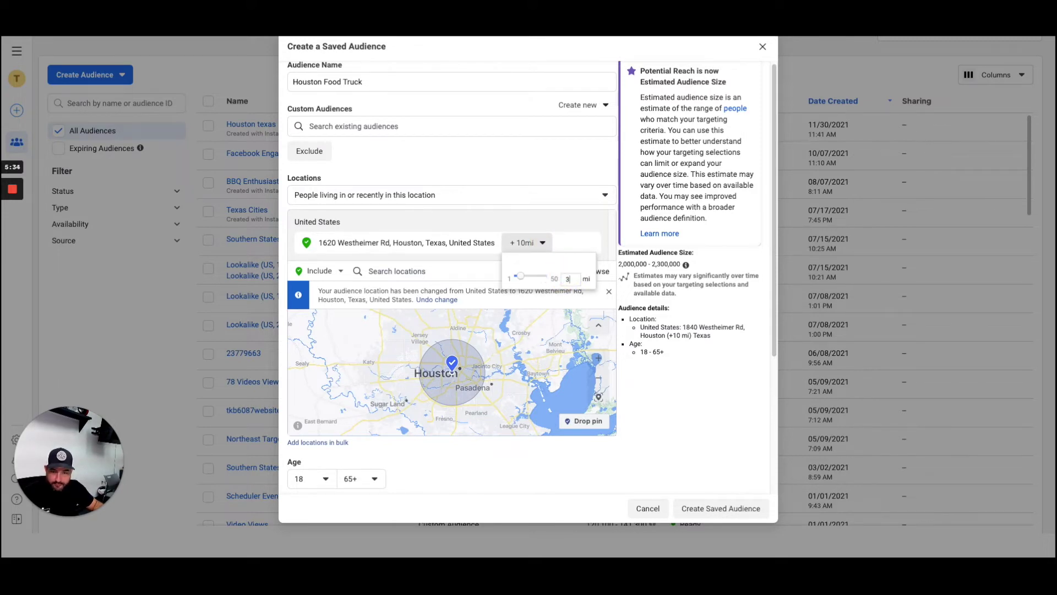
{"action": "left_click", "coordinate": [559, 324]}
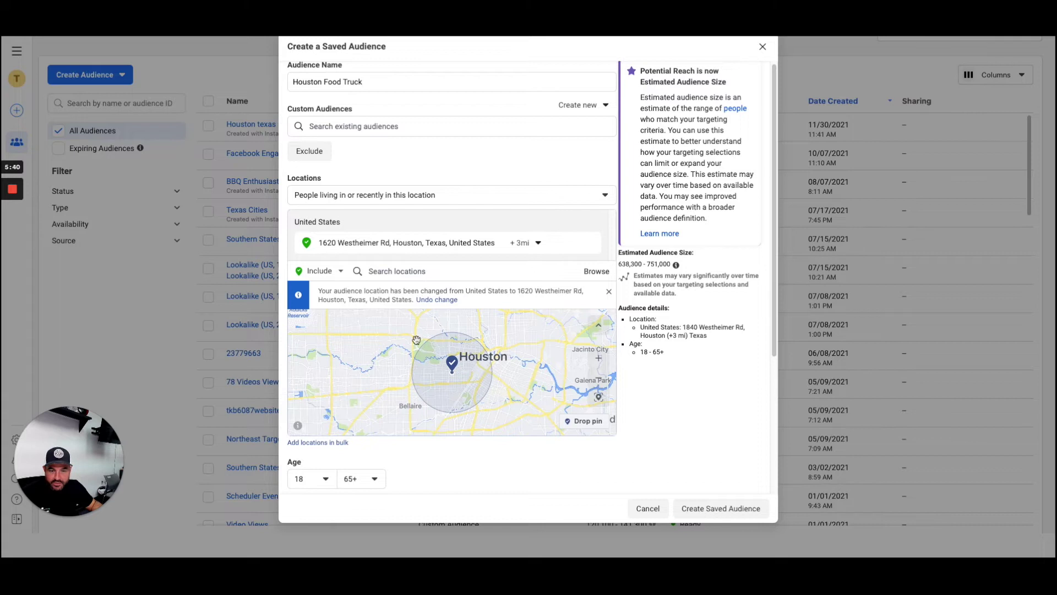
- Limit the audience age range to 22–60
{"action": "scroll", "coordinate": [505, 489], "scroll_direction": "down", "scroll_amount": 3}
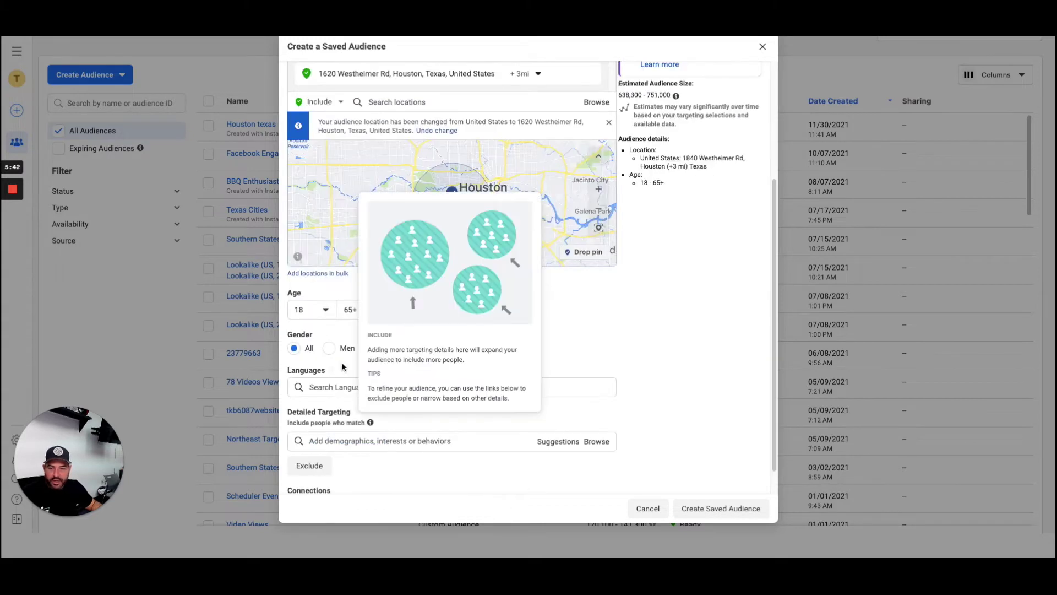
{"action": "left_click", "coordinate": [325, 311]}
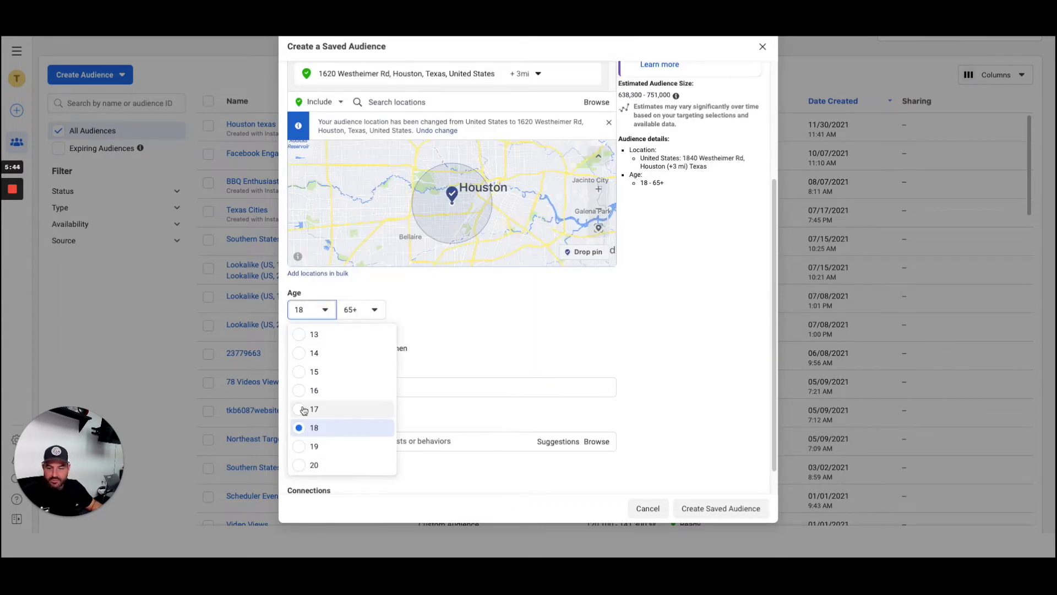
{"action": "scroll", "coordinate": [308, 408], "scroll_direction": "down", "scroll_amount": 1}
{"action": "left_click", "coordinate": [305, 465]}
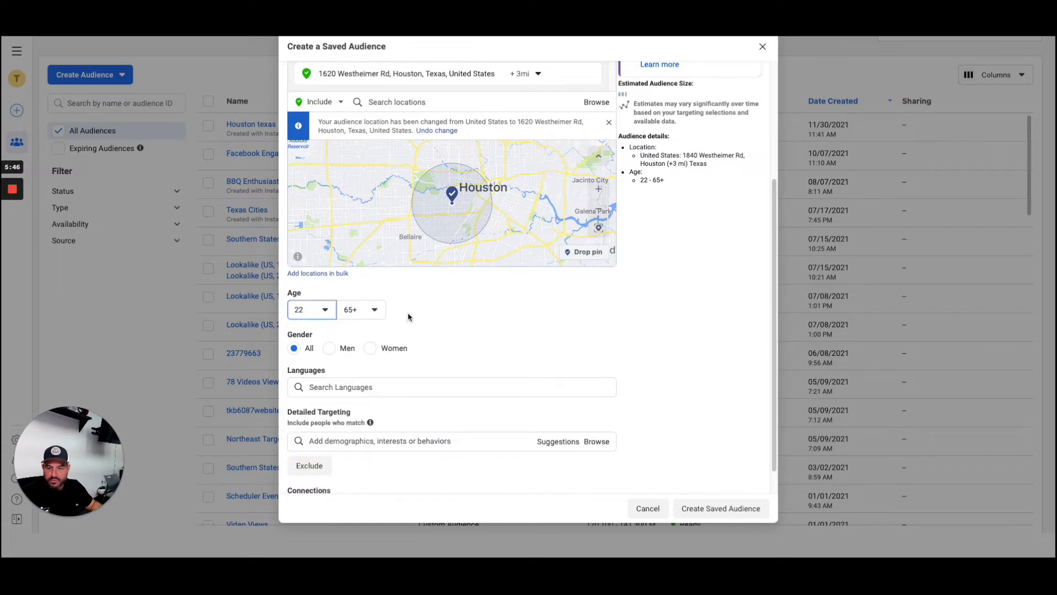
{"action": "left_click", "coordinate": [379, 310]}
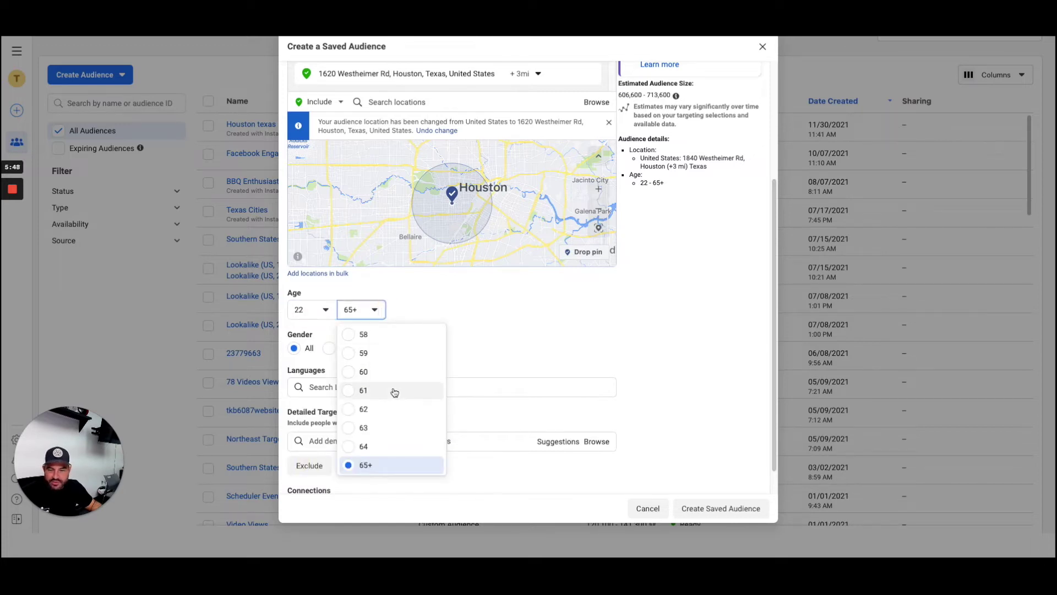
{"action": "scroll", "coordinate": [388, 380], "scroll_direction": "up", "scroll_amount": 1}
{"action": "scroll", "coordinate": [394, 391], "scroll_direction": "down", "scroll_amount": 1}
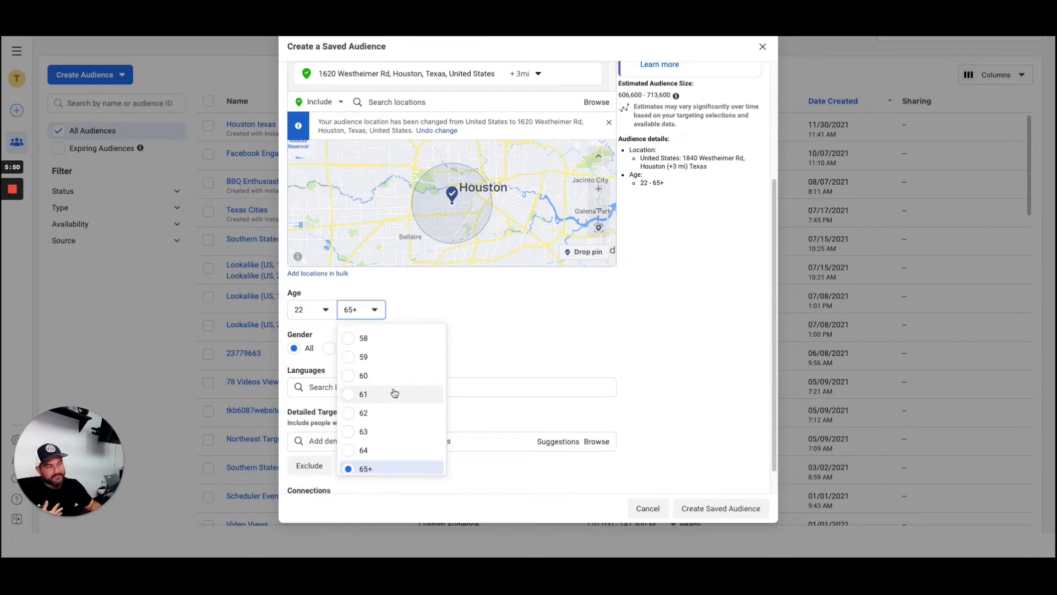
{"action": "left_click", "coordinate": [351, 375]}
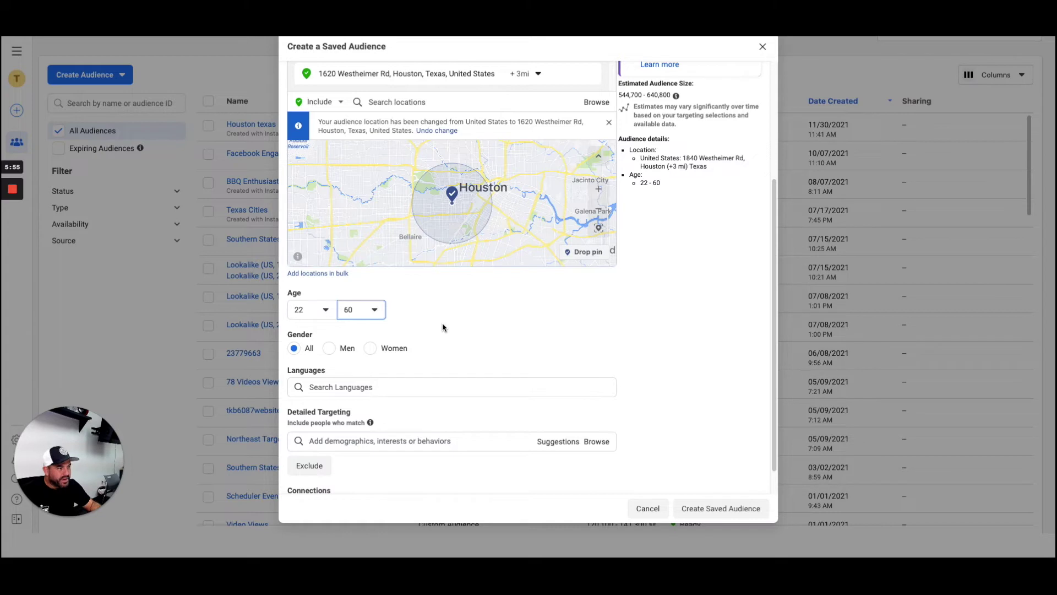
- Search 'engl' and 'spanish' to add English (All) and Spanish (All) as languages
{"action": "left_click", "coordinate": [392, 388]}
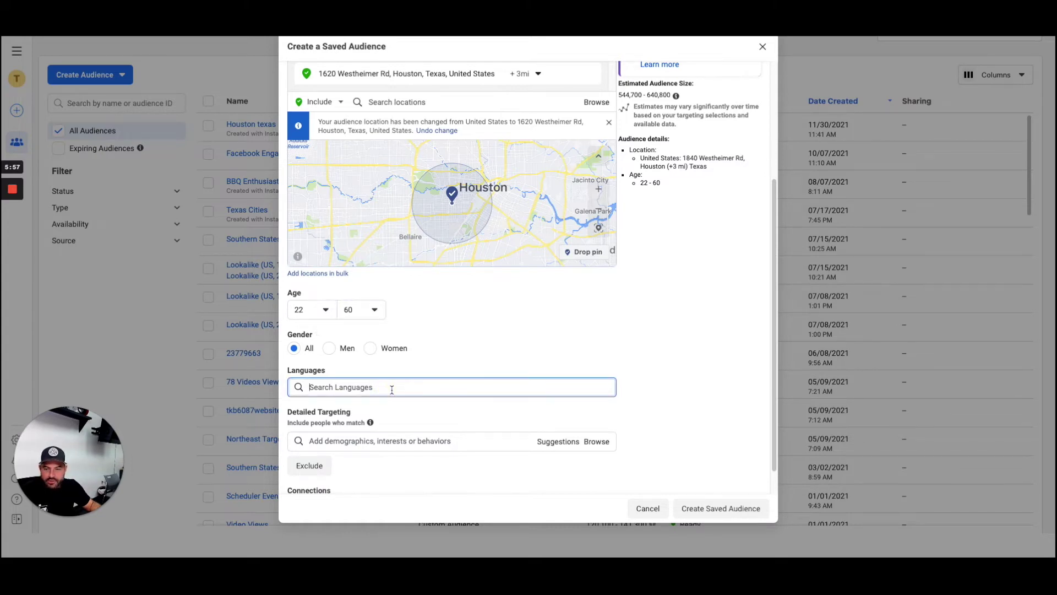
{"action": "type", "text": "engli"}
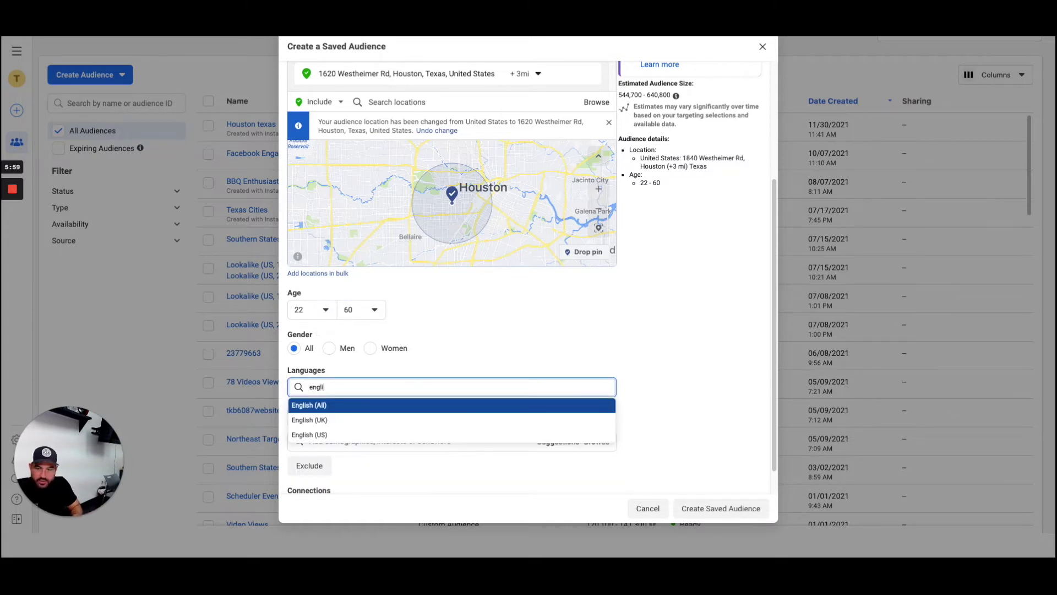
{"action": "left_click", "coordinate": [355, 405]}
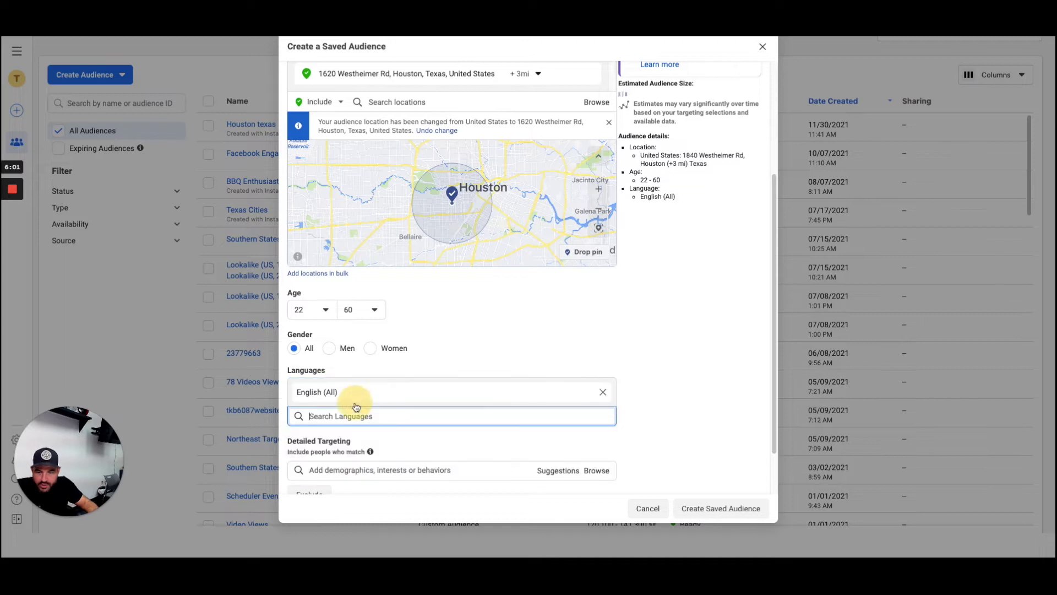
{"action": "type", "text": "spanish"}
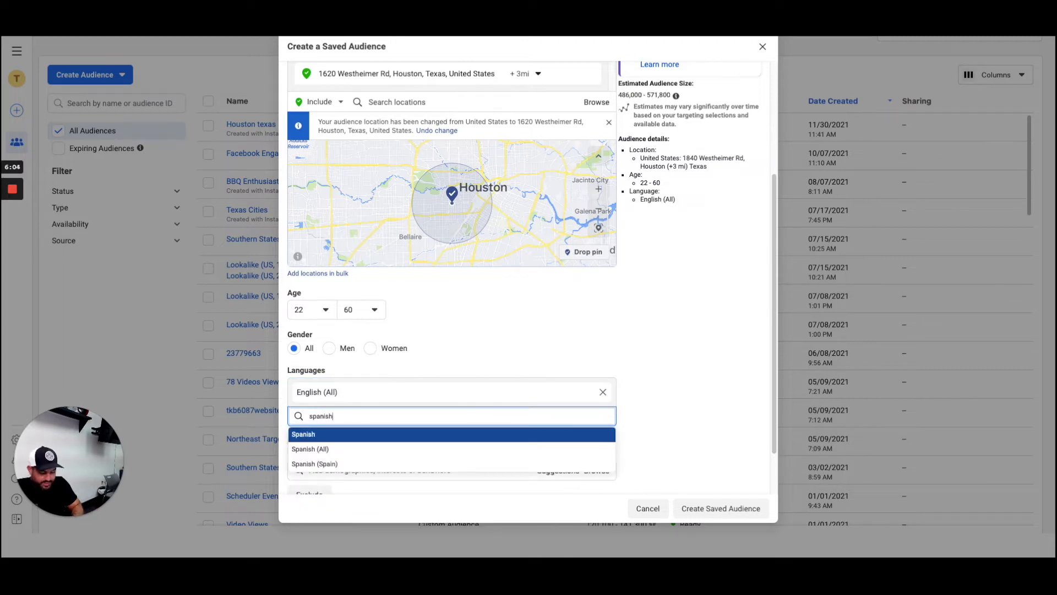
{"action": "left_click", "coordinate": [354, 448]}
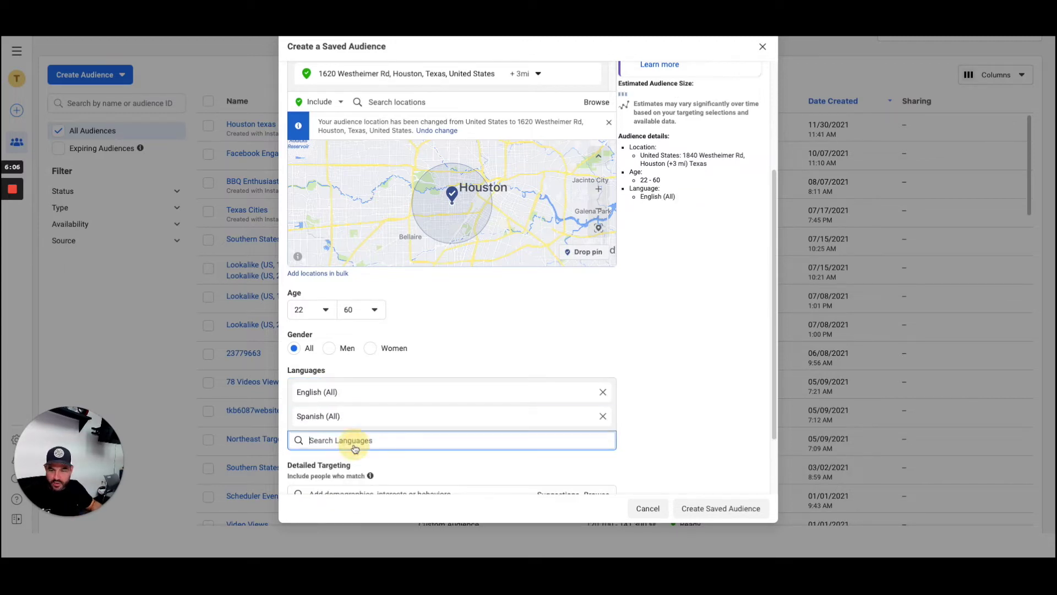
{"action": "scroll", "coordinate": [459, 334], "scroll_direction": "down", "scroll_amount": 2}
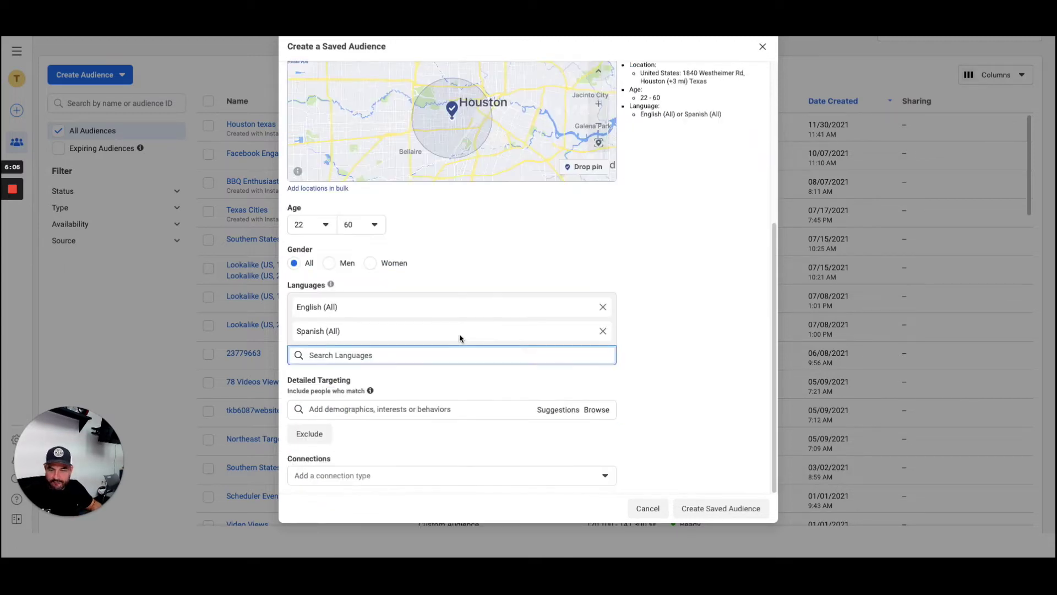
- Search Detailed Targeting for food and add the Food interest to the audience
{"action": "left_click", "coordinate": [377, 410]}
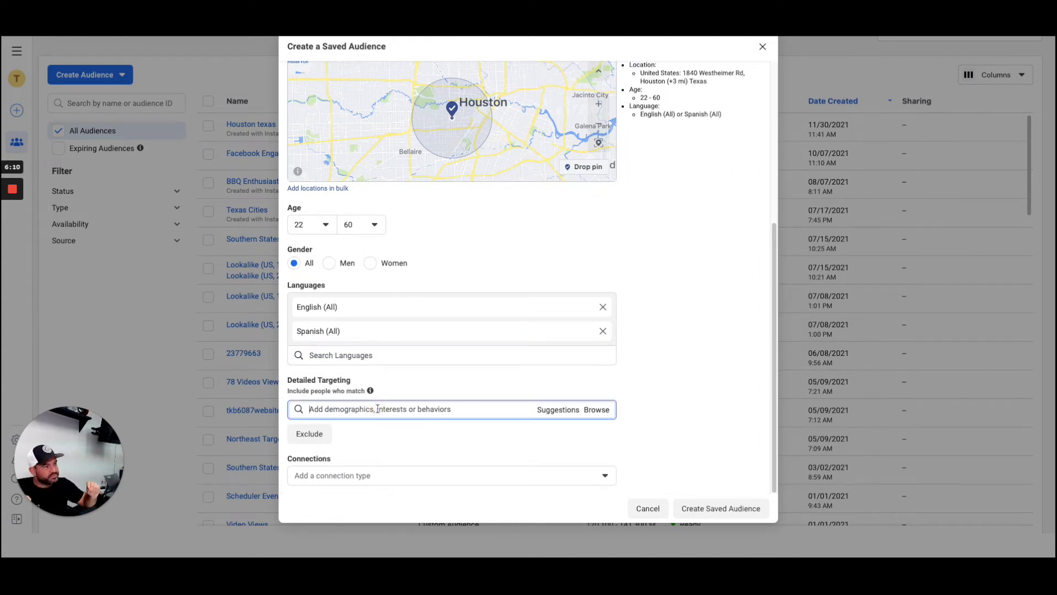
{"action": "type", "text": "foodies"}
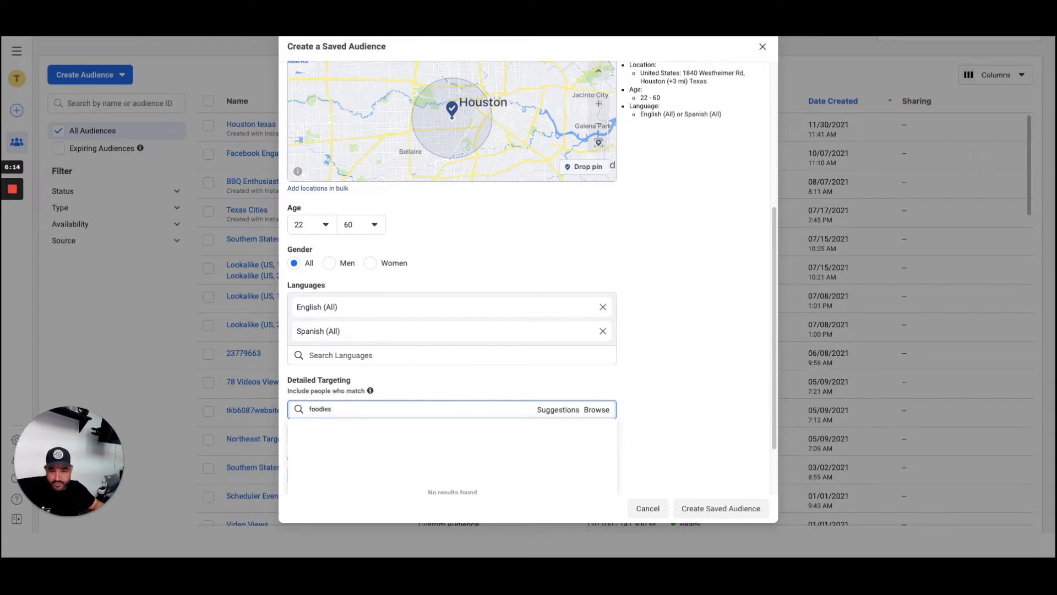
{"action": "scroll", "coordinate": [494, 347], "scroll_direction": "down", "scroll_amount": 1}
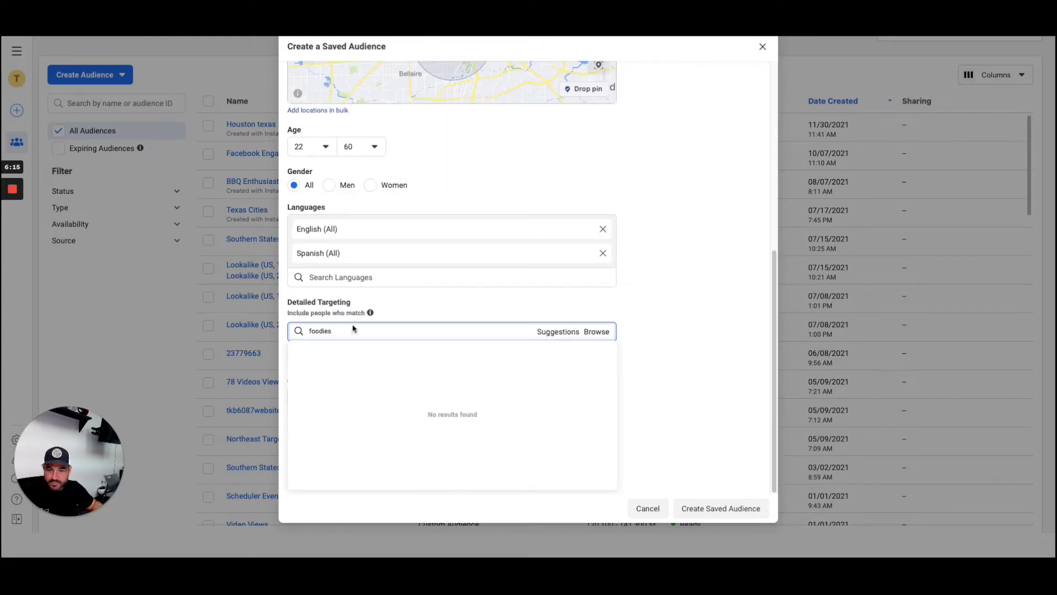
{"action": "left_click", "coordinate": [330, 331]}
{"action": "left_click_drag", "start_coordinate": [329, 331], "coordinate": [417, 297]}
{"action": "key", "text": "BackSpace"}
{"action": "key", "text": "BackSpace"}
{"action": "key", "text": "BackSpace"}
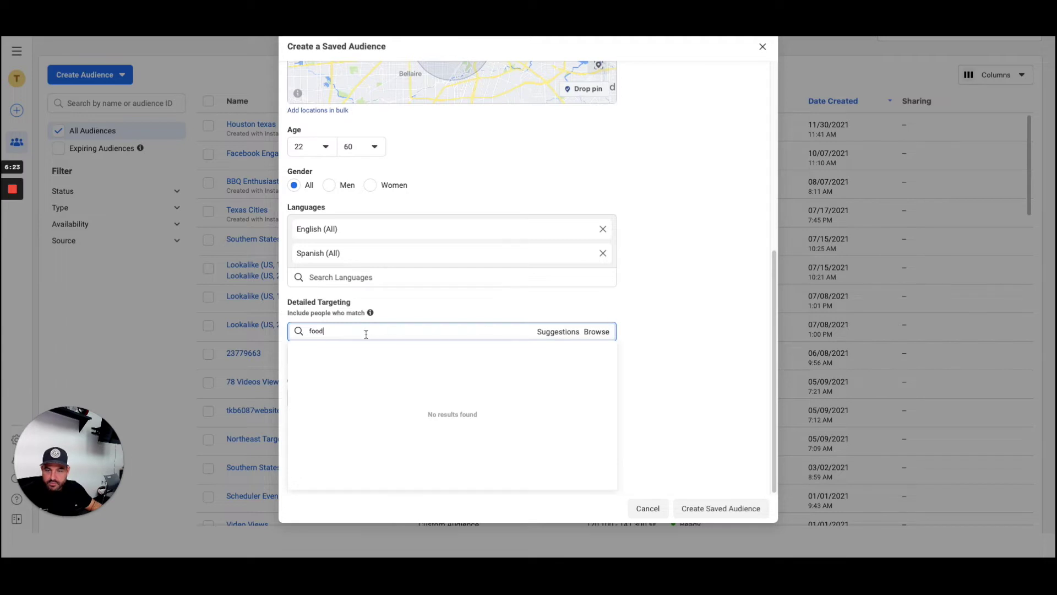
{"action": "double_click", "coordinate": [319, 330]}
{"action": "key", "text": "BackSpace"}
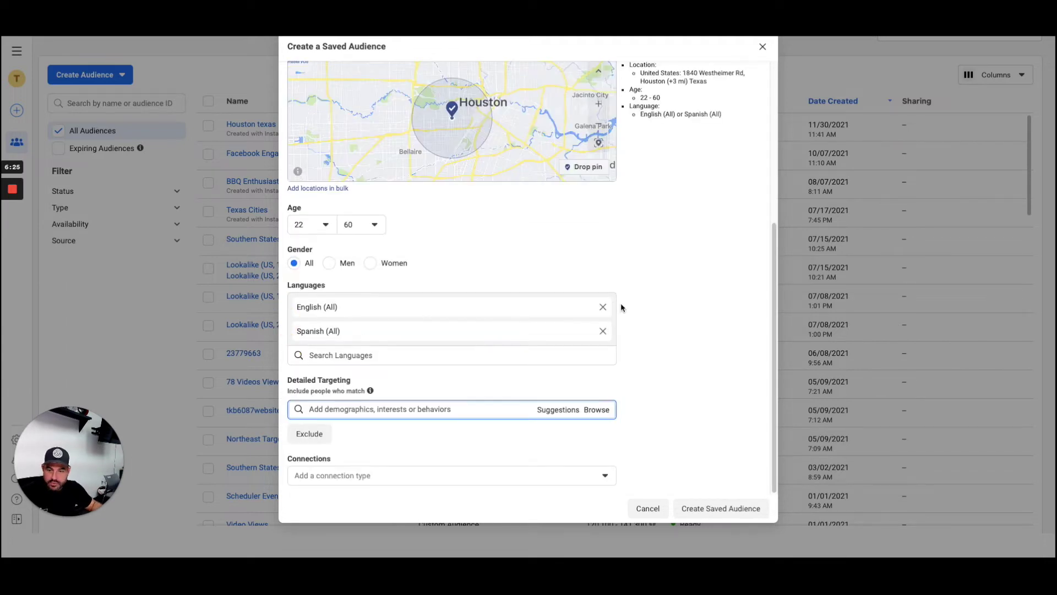
{"action": "mouse_move", "coordinate": [303, 459]}
{"action": "type", "text": "fo"}
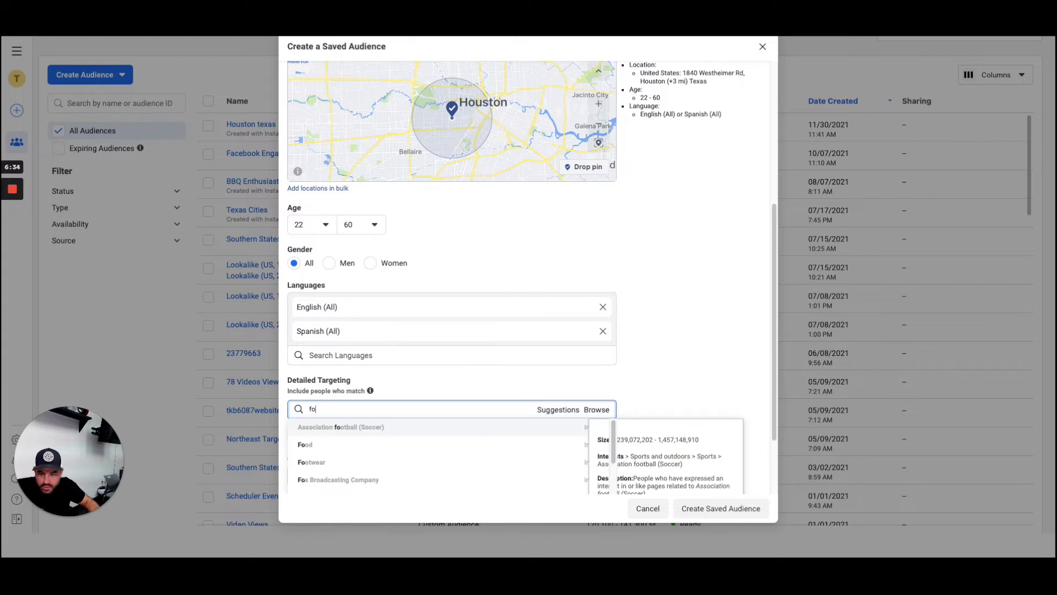
{"action": "left_click", "coordinate": [348, 447]}
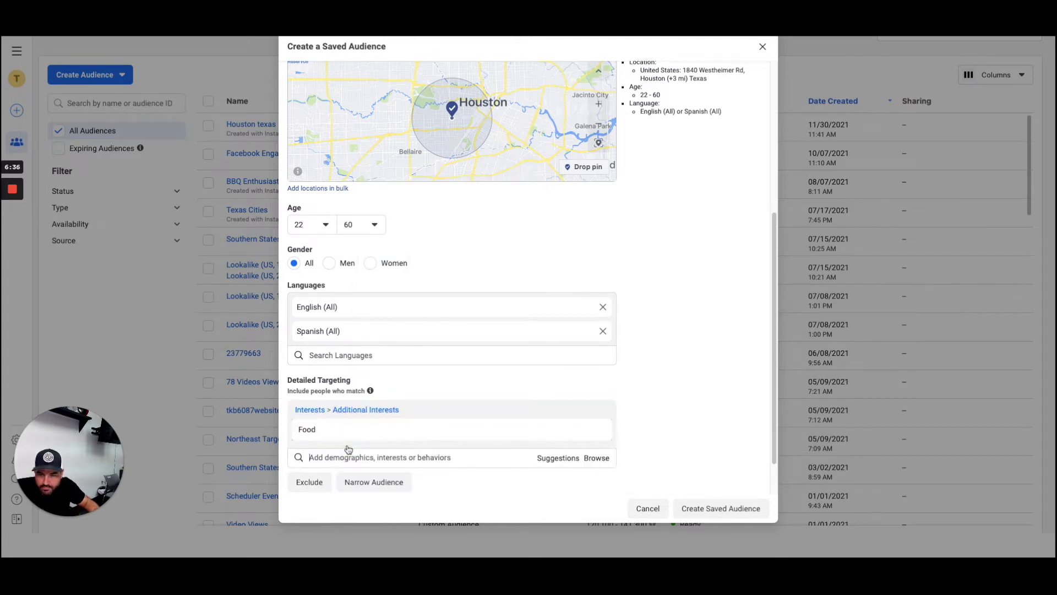
{"action": "scroll", "coordinate": [612, 236], "scroll_direction": "up", "scroll_amount": 4}
- Search 'din' and add the dineout interest, then type 'inve' for the next interest
{"action": "scroll", "coordinate": [750, 112], "scroll_direction": "up", "scroll_amount": 1}
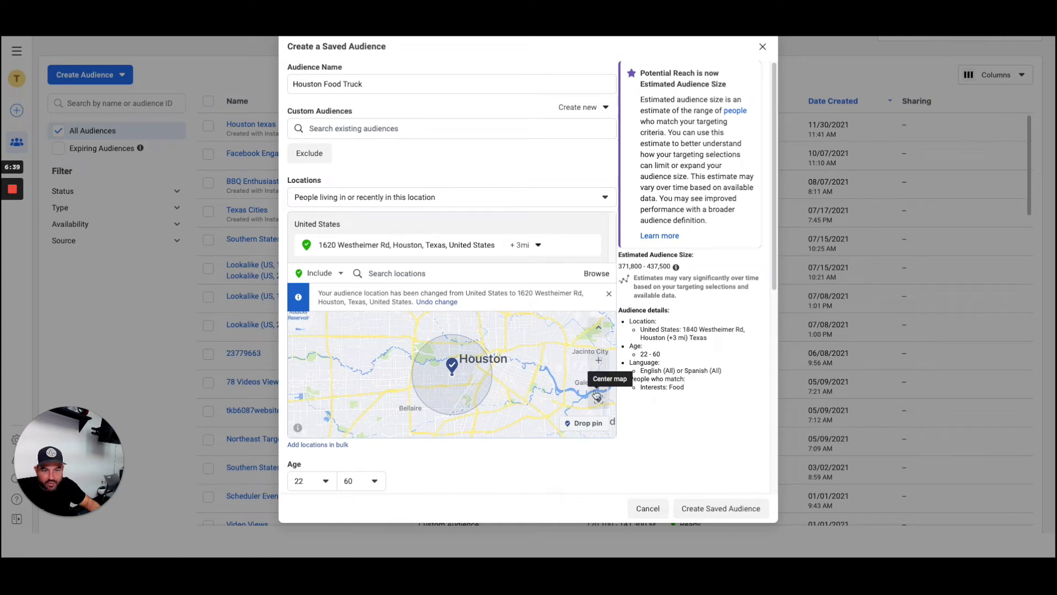
{"action": "scroll", "coordinate": [487, 359], "scroll_direction": "up", "scroll_amount": 2}
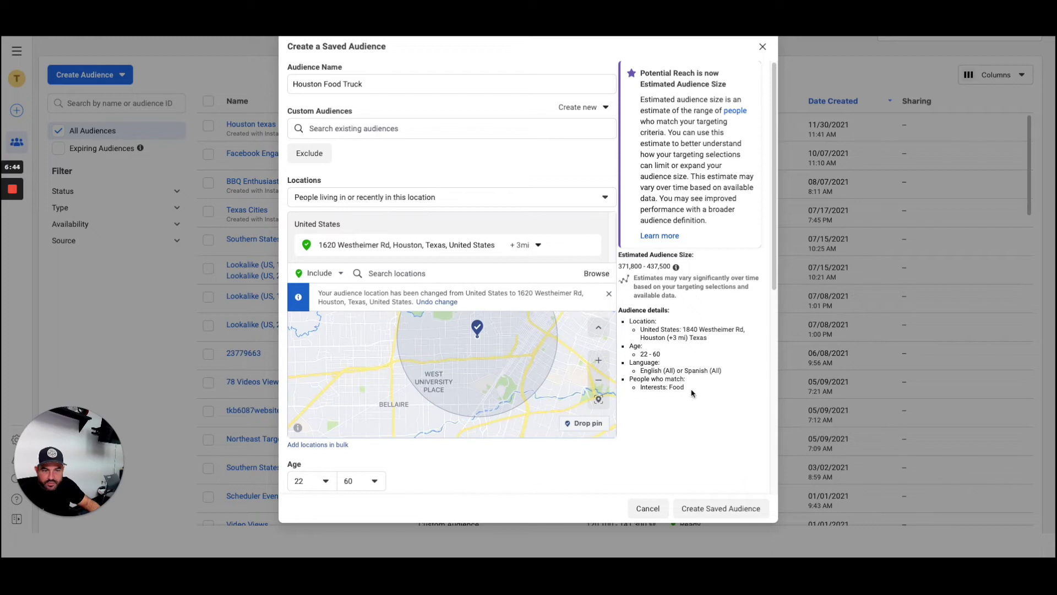
{"action": "scroll", "coordinate": [754, 432], "scroll_direction": "down", "scroll_amount": 5}
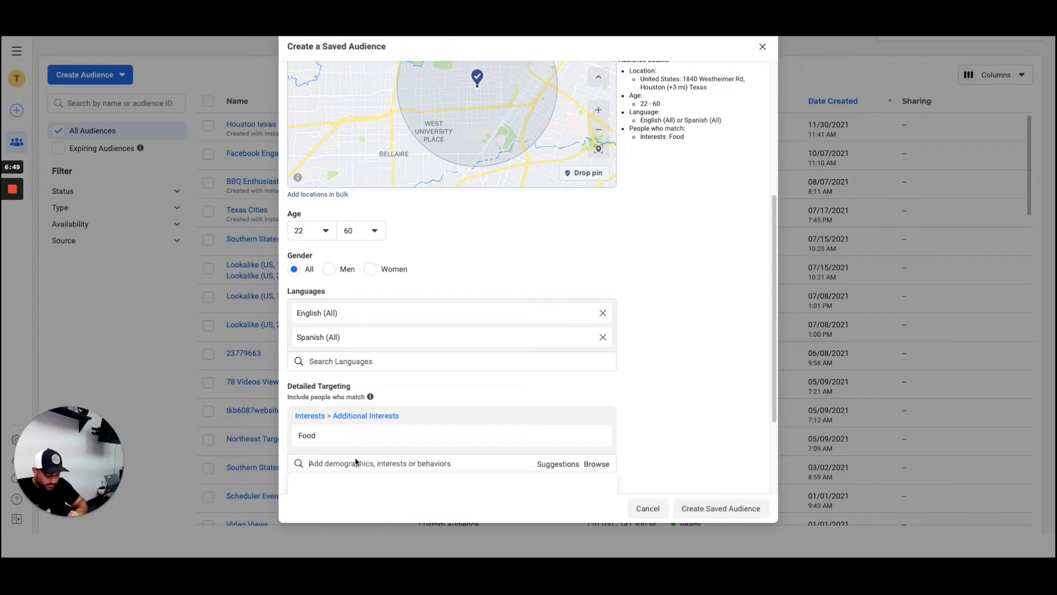
{"action": "type", "text": "dine"}
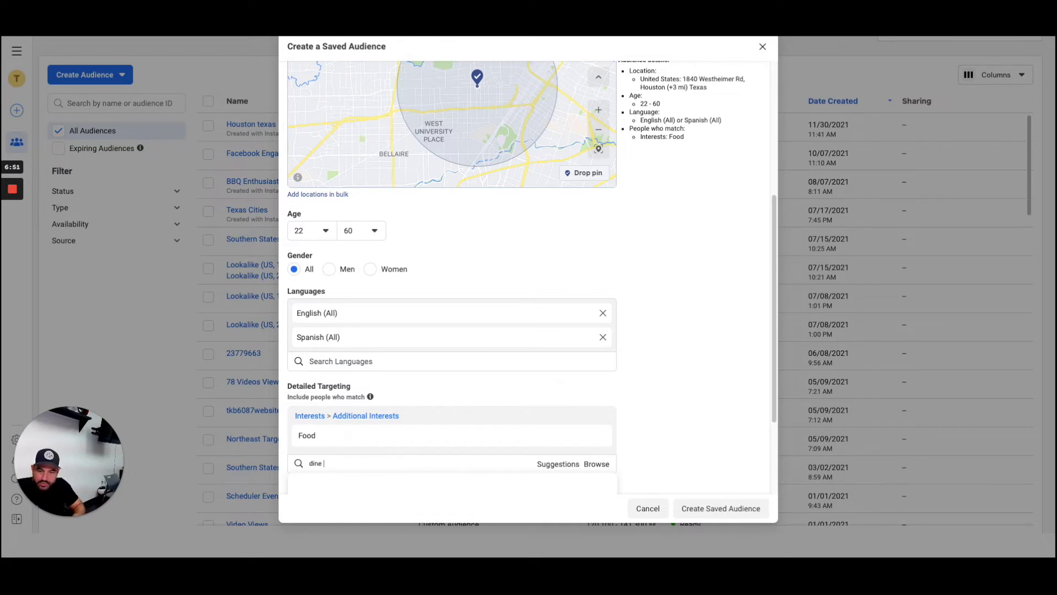
{"action": "scroll", "coordinate": [702, 327], "scroll_direction": "down", "scroll_amount": 3}
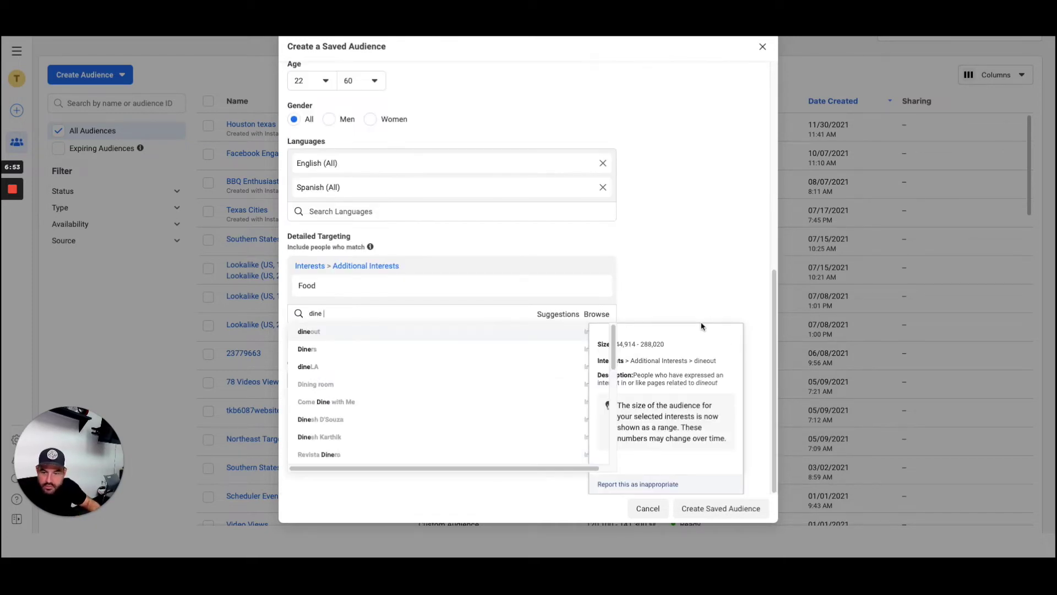
{"action": "left_click", "coordinate": [361, 332]}
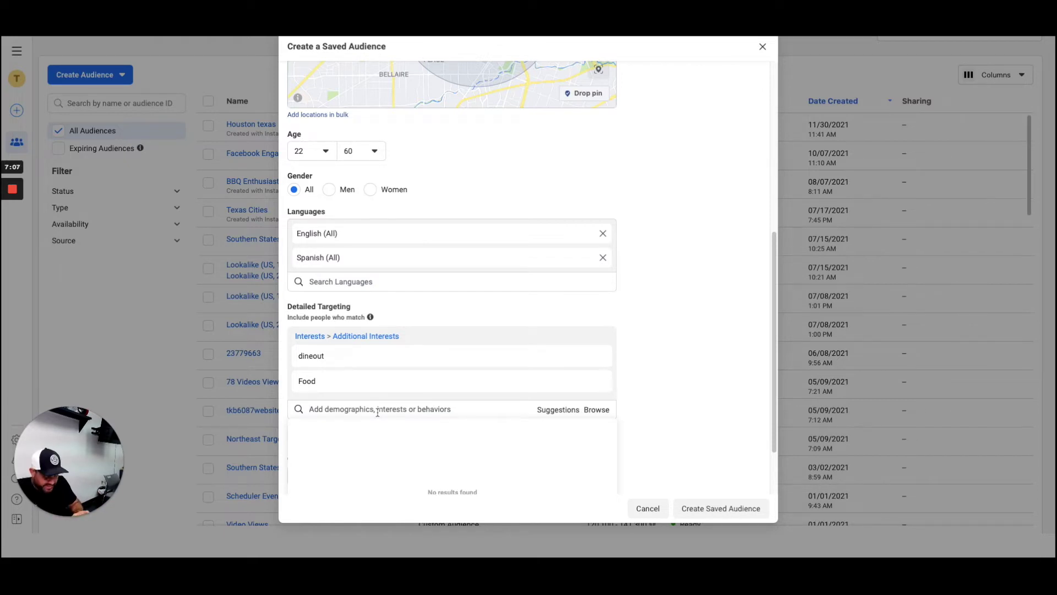
{"action": "type", "text": "inves"}
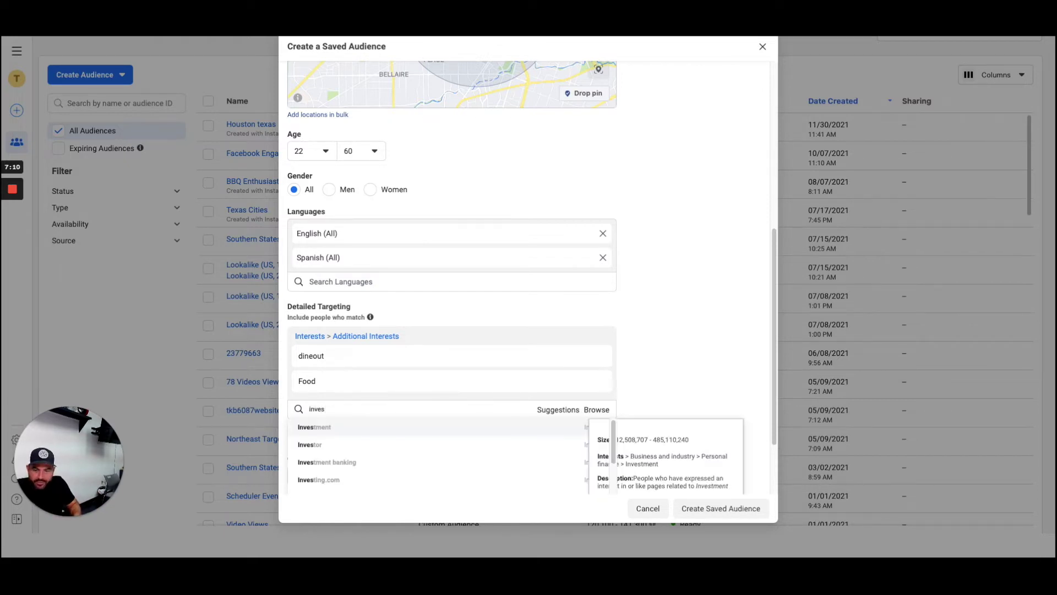
- Pick Investment banking from the 'inve' results, then search 'adventure' and add Adventure
{"action": "left_click", "coordinate": [374, 466]}
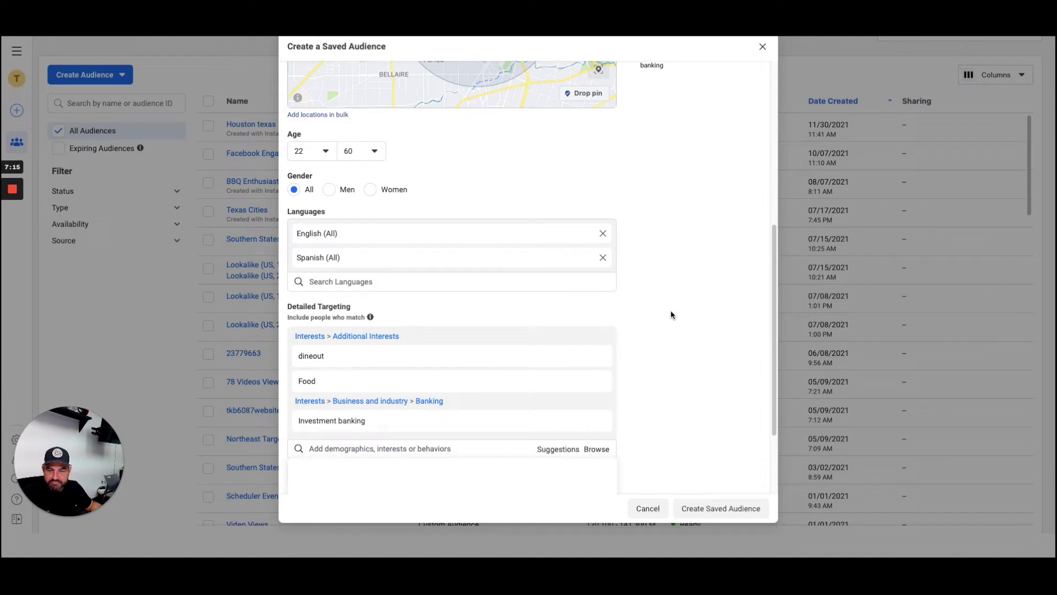
{"action": "scroll", "coordinate": [671, 314], "scroll_direction": "down", "scroll_amount": 1}
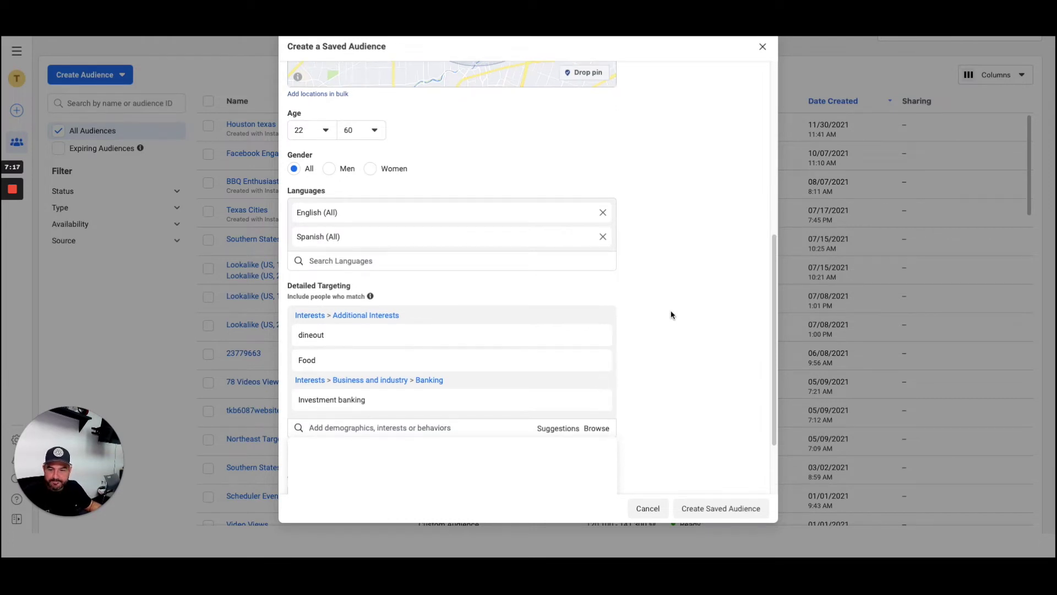
{"action": "scroll", "coordinate": [671, 313], "scroll_direction": "down", "scroll_amount": 1}
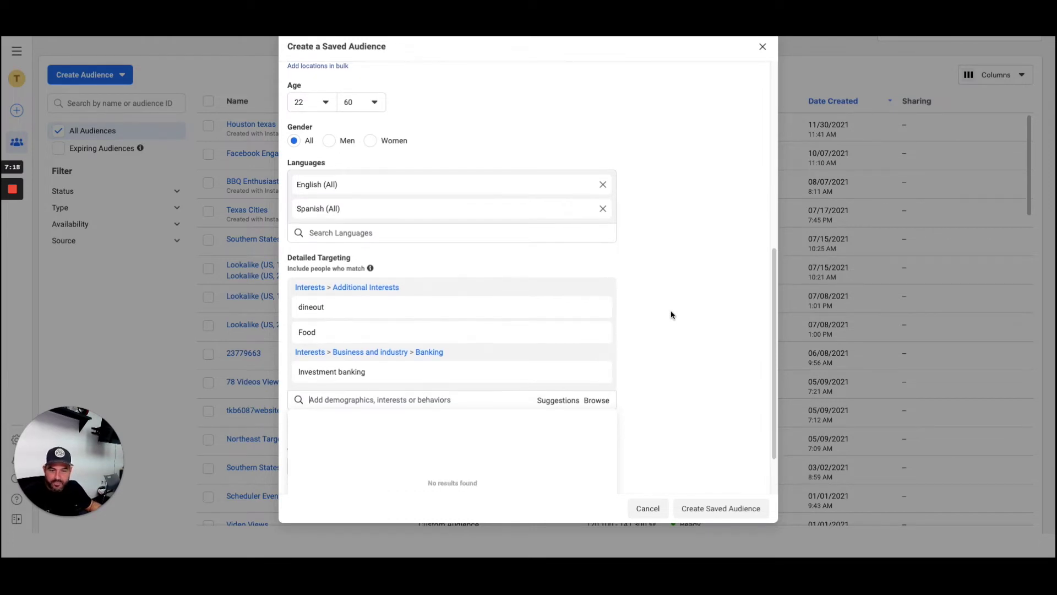
{"action": "left_click", "coordinate": [463, 399]}
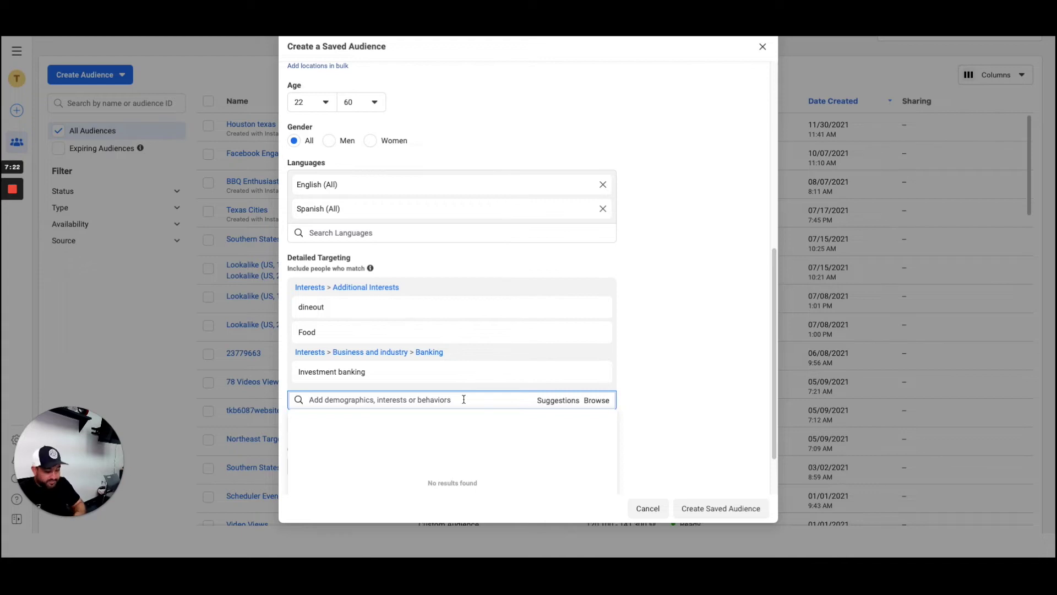
{"action": "type", "text": "adventure"}
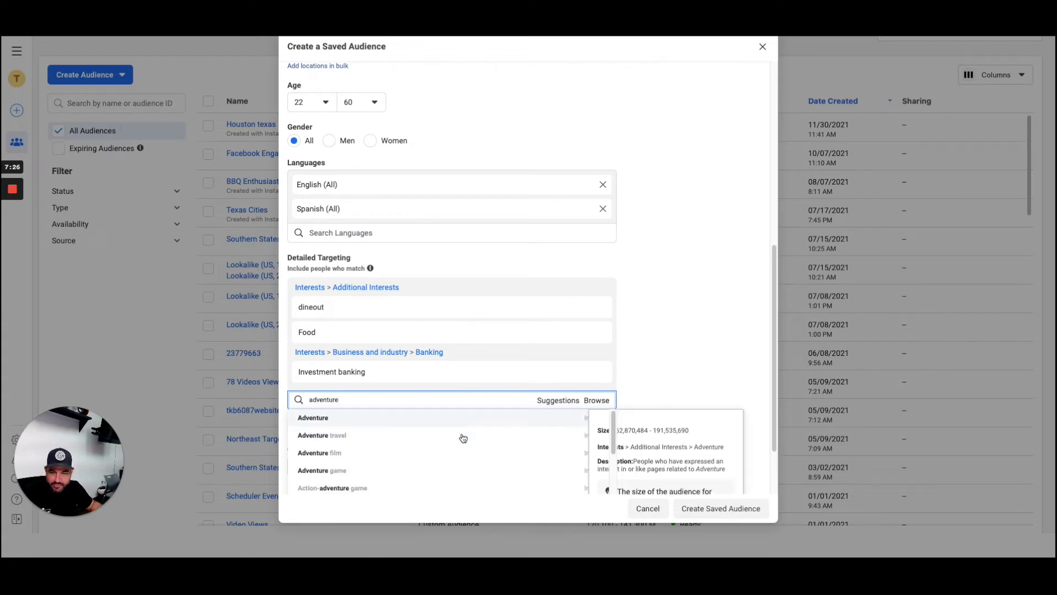
{"action": "left_click", "coordinate": [336, 420]}
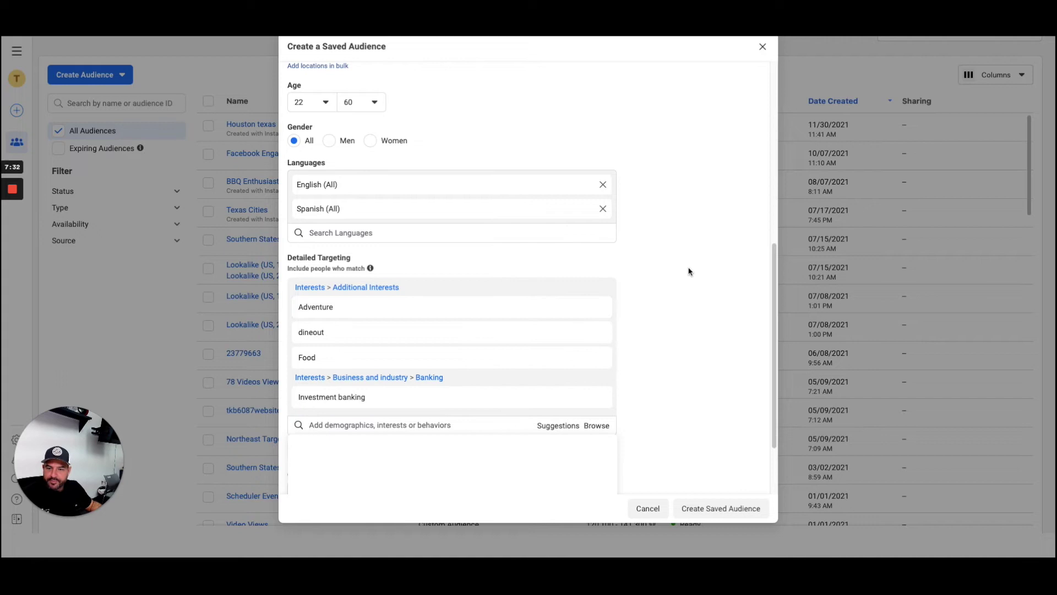
{"action": "scroll", "coordinate": [688, 274], "scroll_direction": "down", "scroll_amount": 1}
{"action": "scroll", "coordinate": [687, 273], "scroll_direction": "up", "scroll_amount": 6}
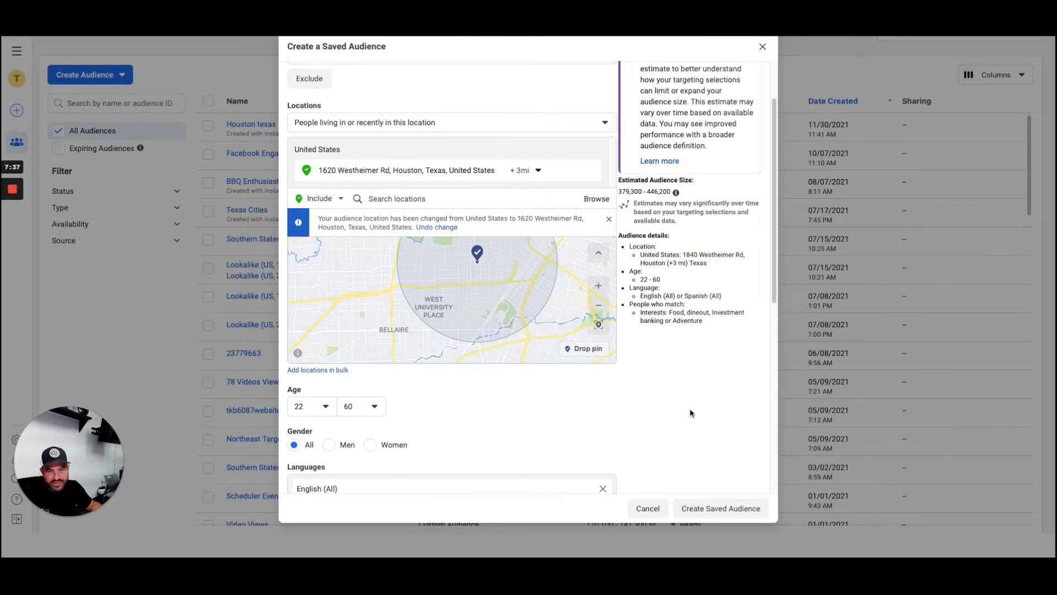
- Search 'houston as' and add Houston Astros as a targeted interest
{"action": "scroll", "coordinate": [692, 435], "scroll_direction": "down", "scroll_amount": 4}
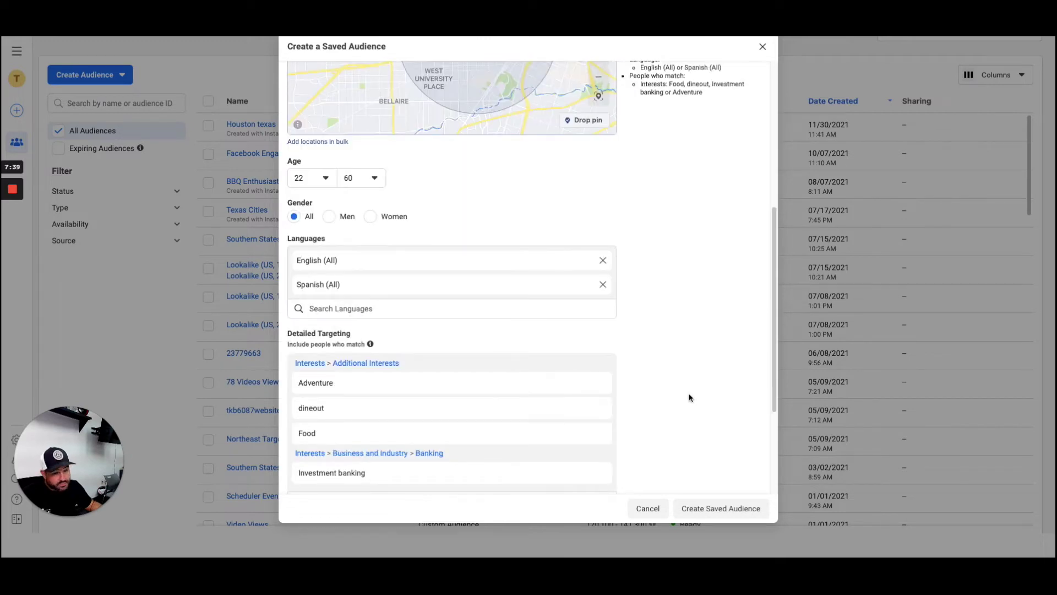
{"action": "scroll", "coordinate": [689, 398], "scroll_direction": "down", "scroll_amount": 3}
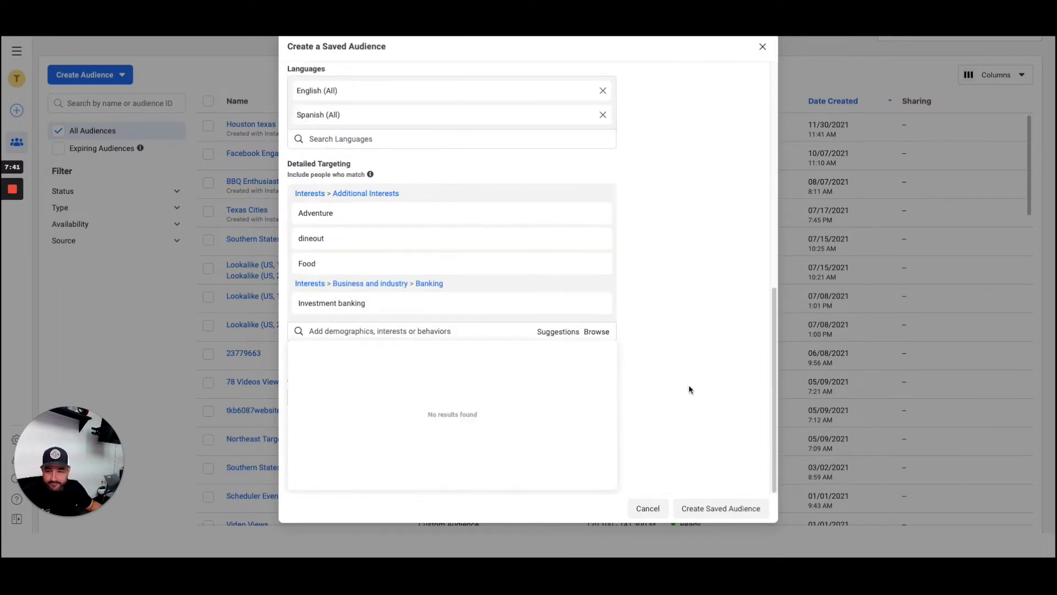
{"action": "left_click", "coordinate": [689, 390]}
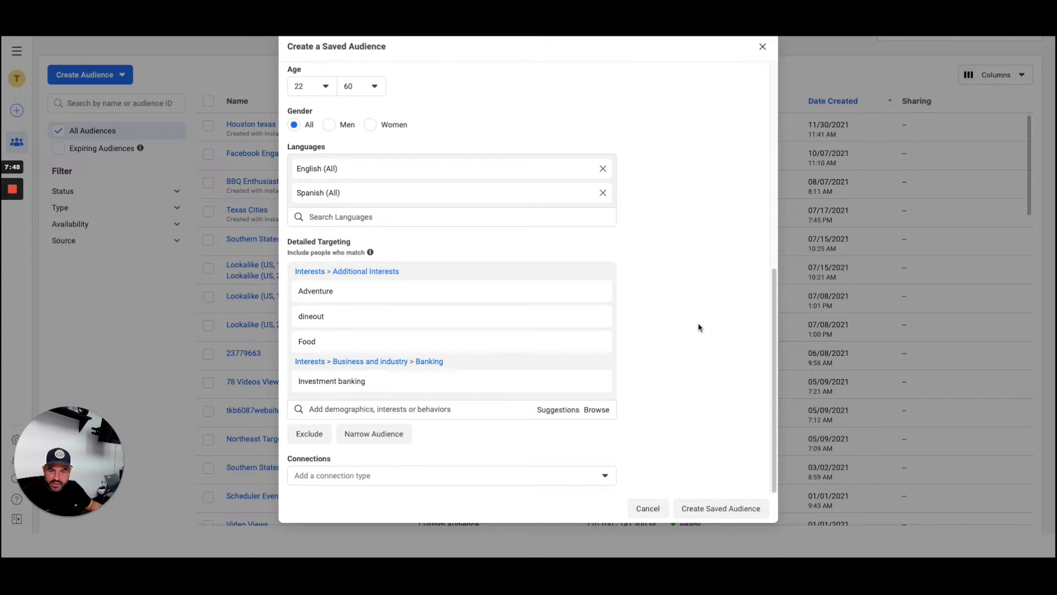
{"action": "left_click", "coordinate": [446, 409]}
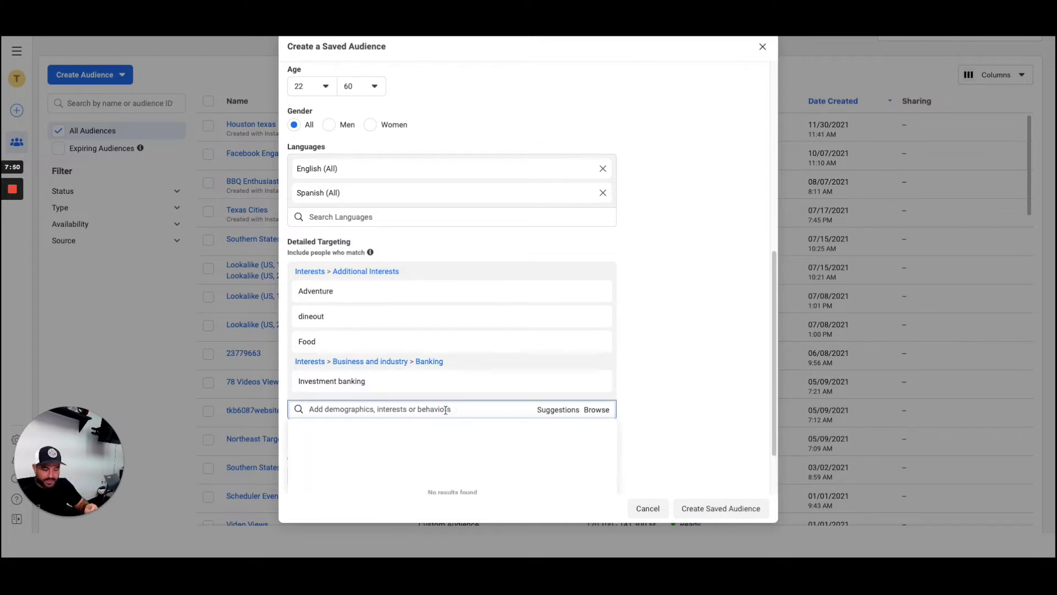
{"action": "type", "text": "hou"}
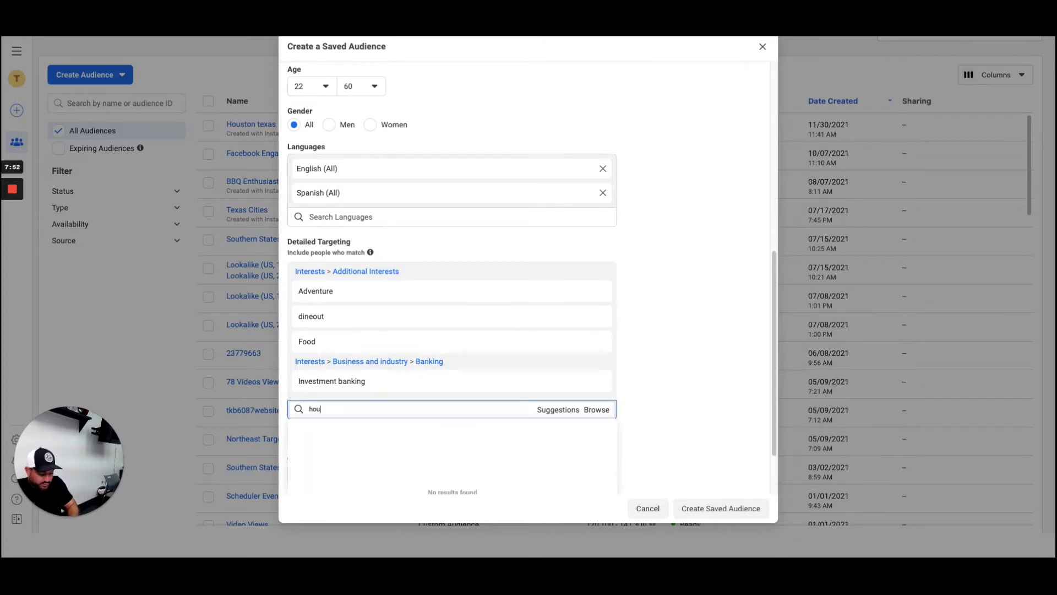
{"action": "type", "text": "ston as"}
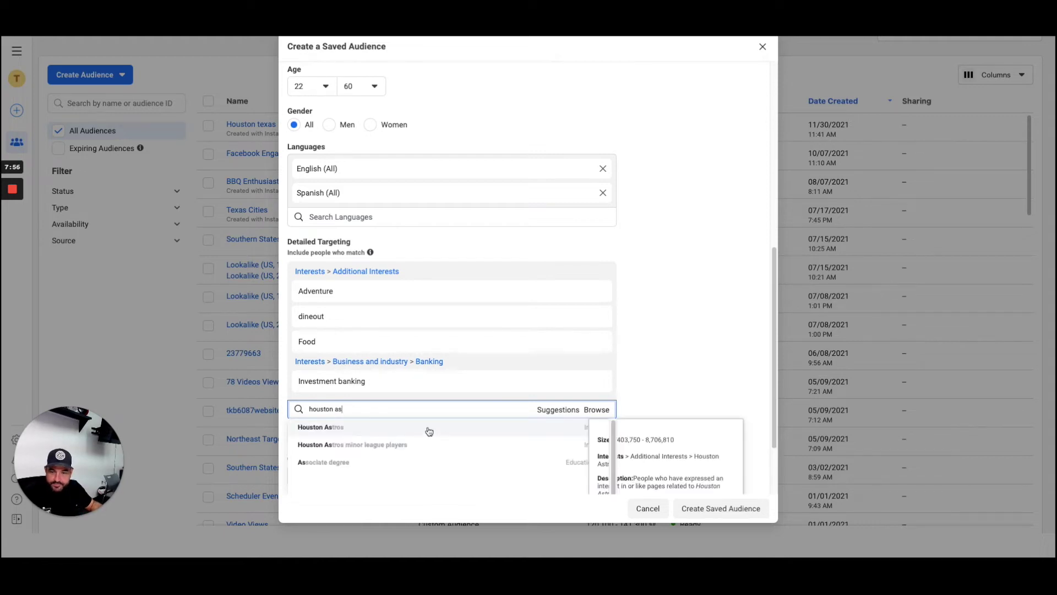
{"action": "left_click", "coordinate": [429, 431]}
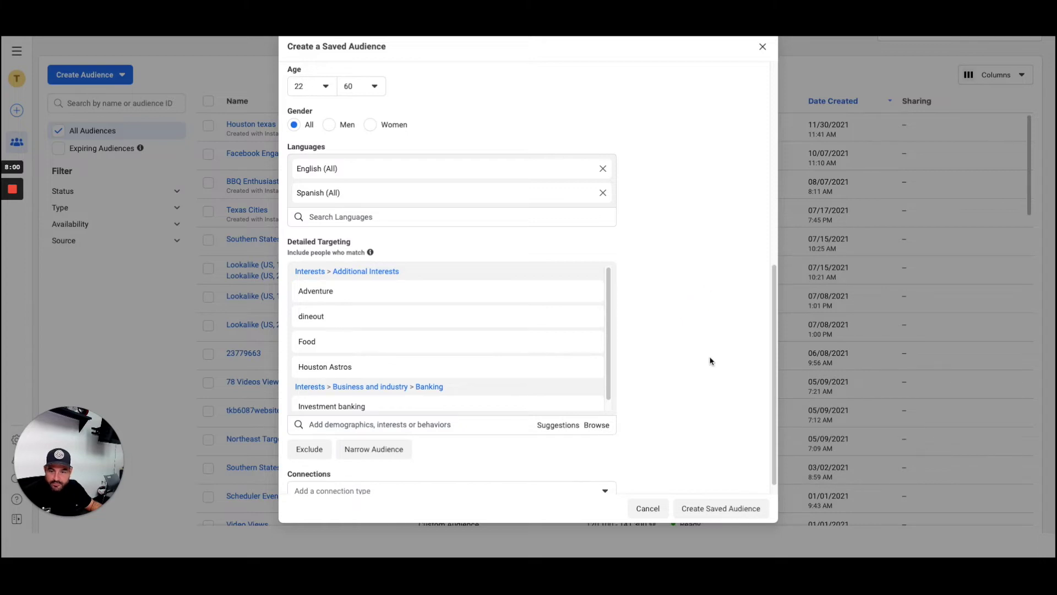
{"action": "scroll", "coordinate": [710, 361], "scroll_direction": "up", "scroll_amount": 7}
{"action": "scroll", "coordinate": [711, 361], "scroll_direction": "down", "scroll_amount": 7}
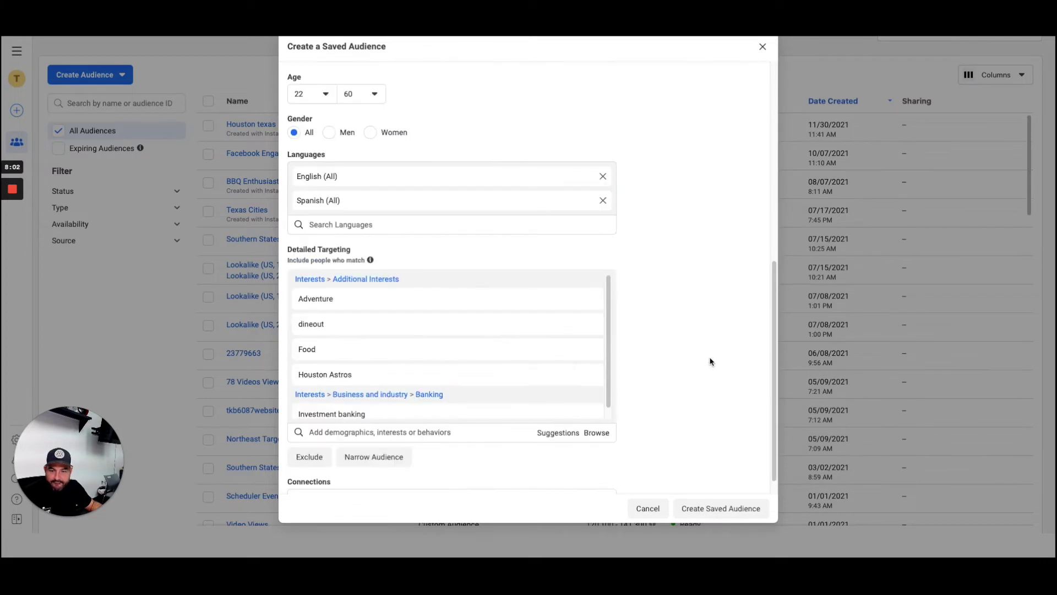
{"action": "scroll", "coordinate": [710, 361], "scroll_direction": "down", "scroll_amount": 1}
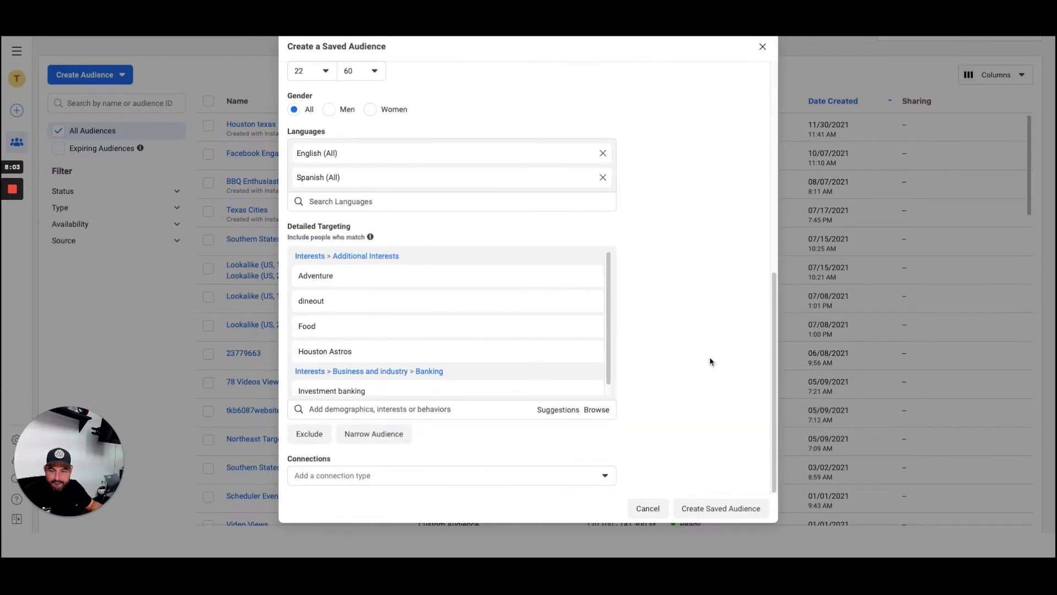
- Search 'texans' and add Houston Texans as a targeted interest
{"action": "left_click", "coordinate": [413, 409]}
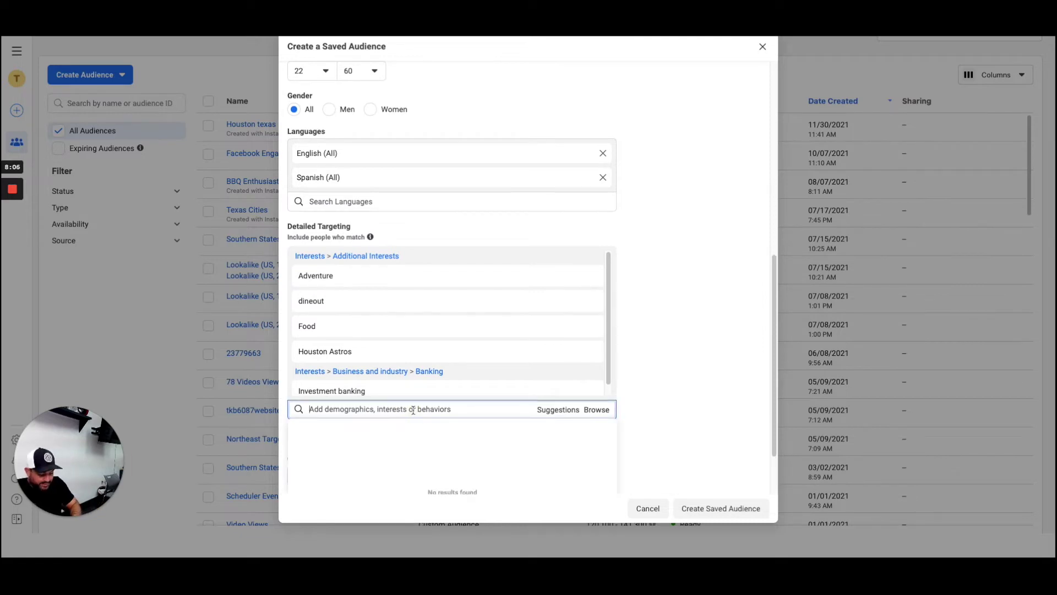
{"action": "type", "text": "texans"}
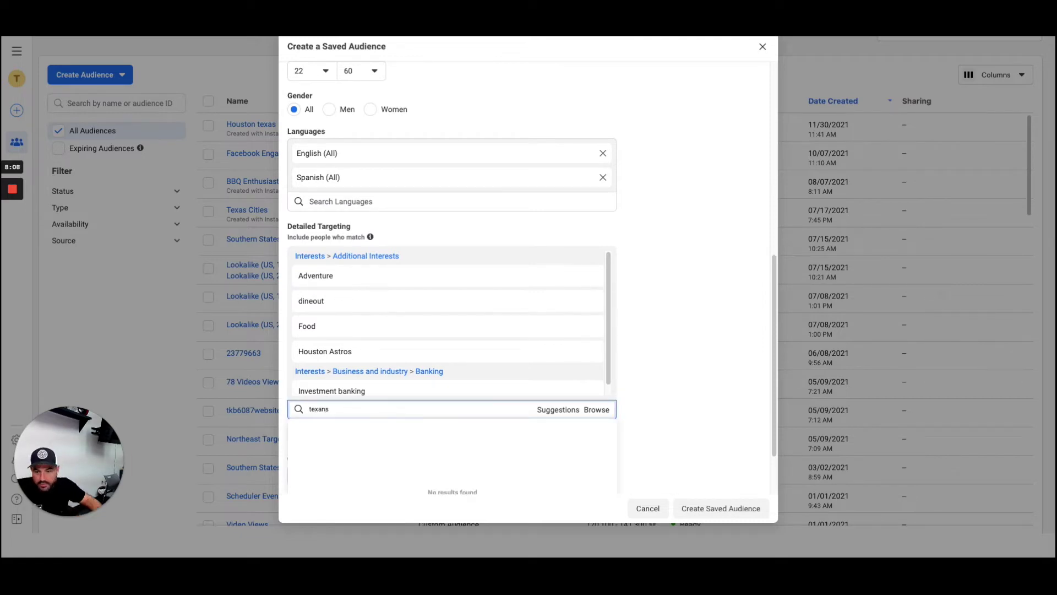
{"action": "left_click", "coordinate": [387, 445]}
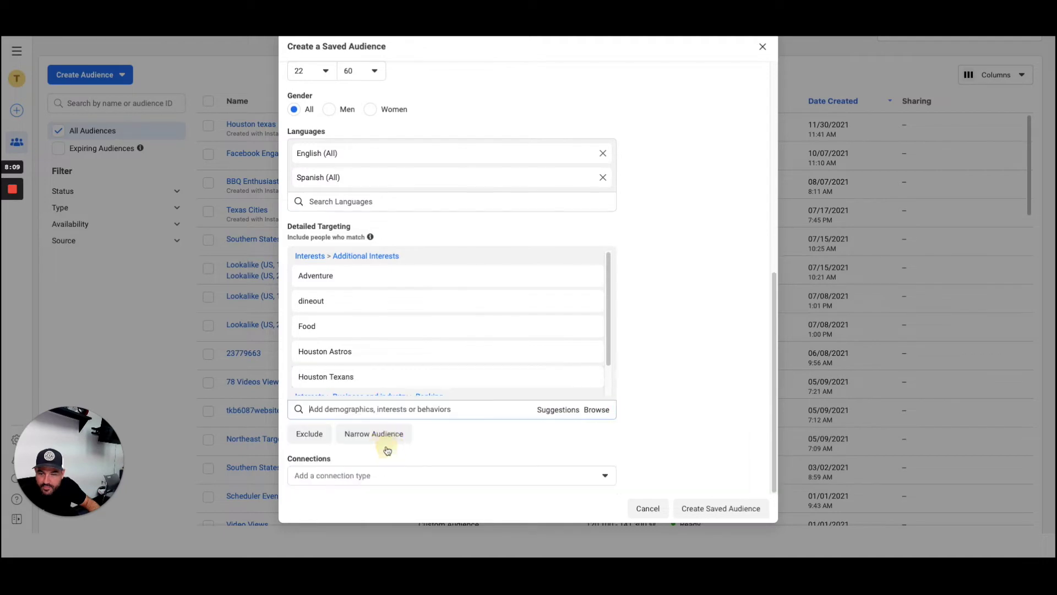
{"action": "scroll", "coordinate": [723, 338], "scroll_direction": "up", "scroll_amount": 8}
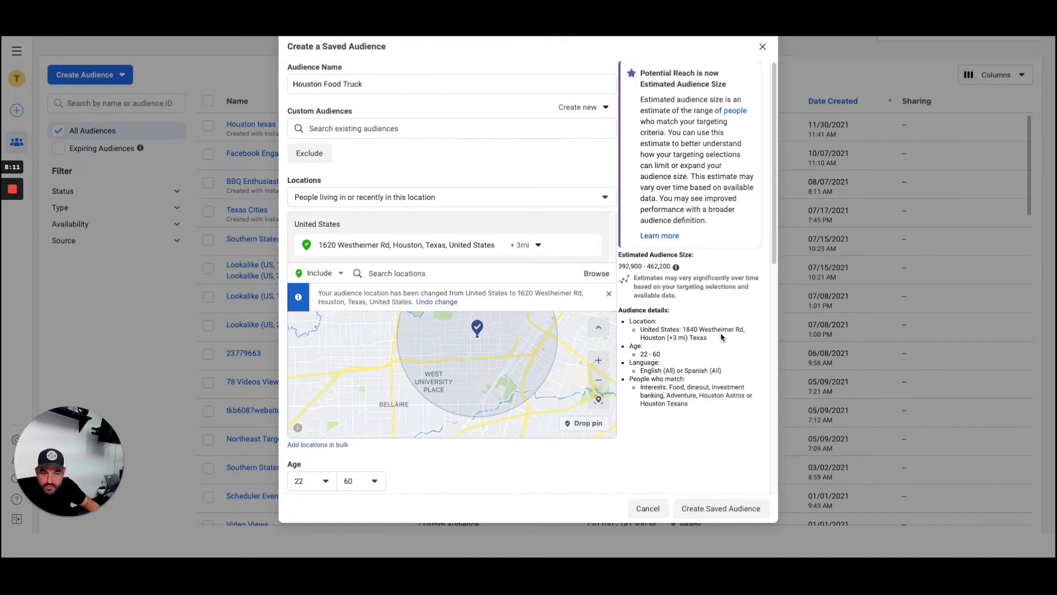
{"action": "scroll", "coordinate": [695, 355], "scroll_direction": "down", "scroll_amount": 10}
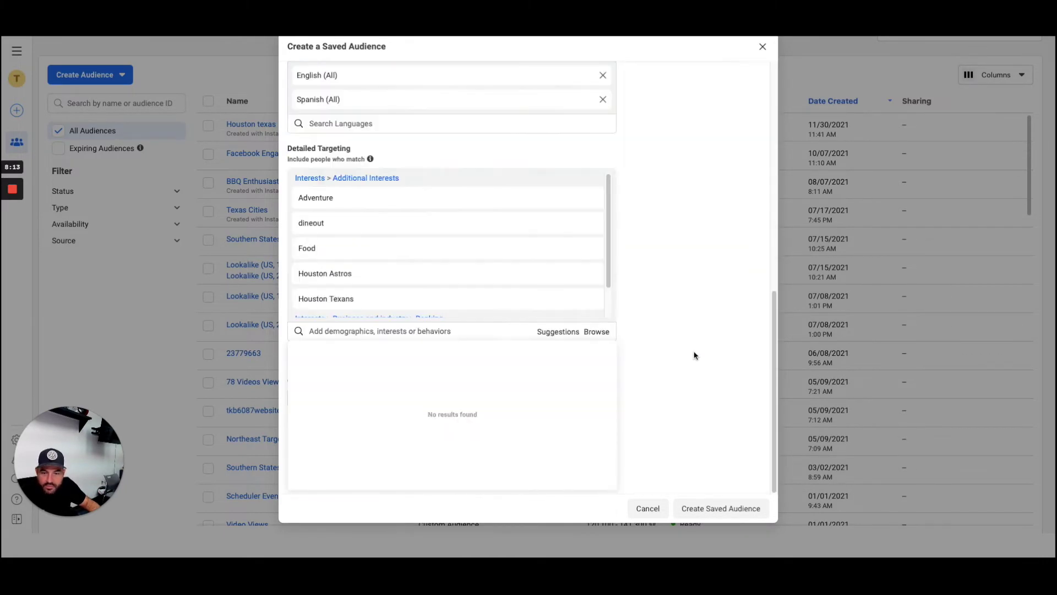
{"action": "scroll", "coordinate": [694, 355], "scroll_direction": "up", "scroll_amount": 10}
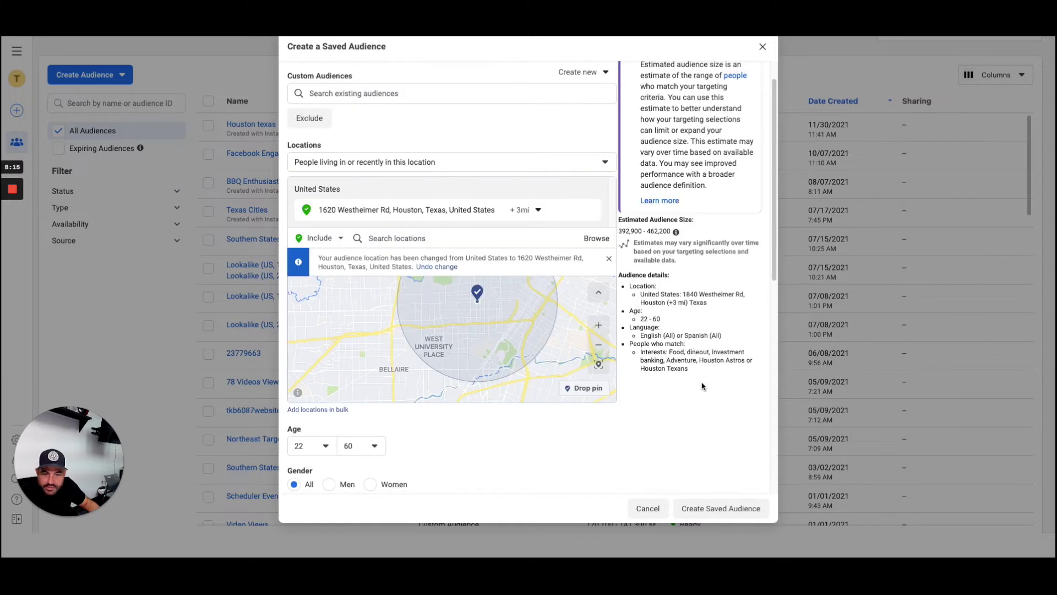
{"action": "scroll", "coordinate": [715, 435], "scroll_direction": "down", "scroll_amount": 5}
{"action": "scroll", "coordinate": [716, 435], "scroll_direction": "down", "scroll_amount": 5}
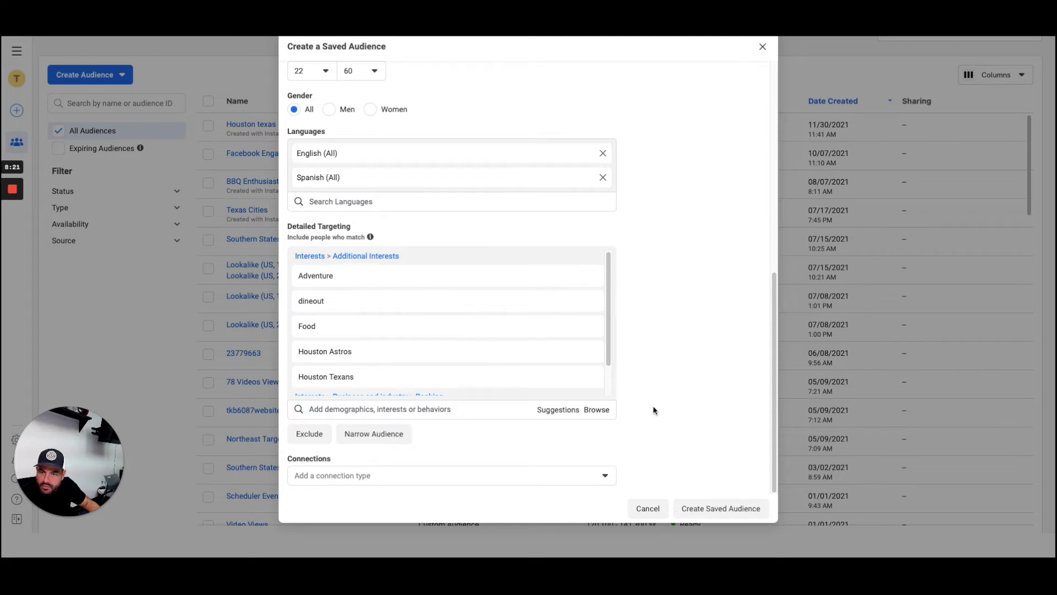
{"action": "scroll", "coordinate": [655, 410], "scroll_direction": "up", "scroll_amount": 8}
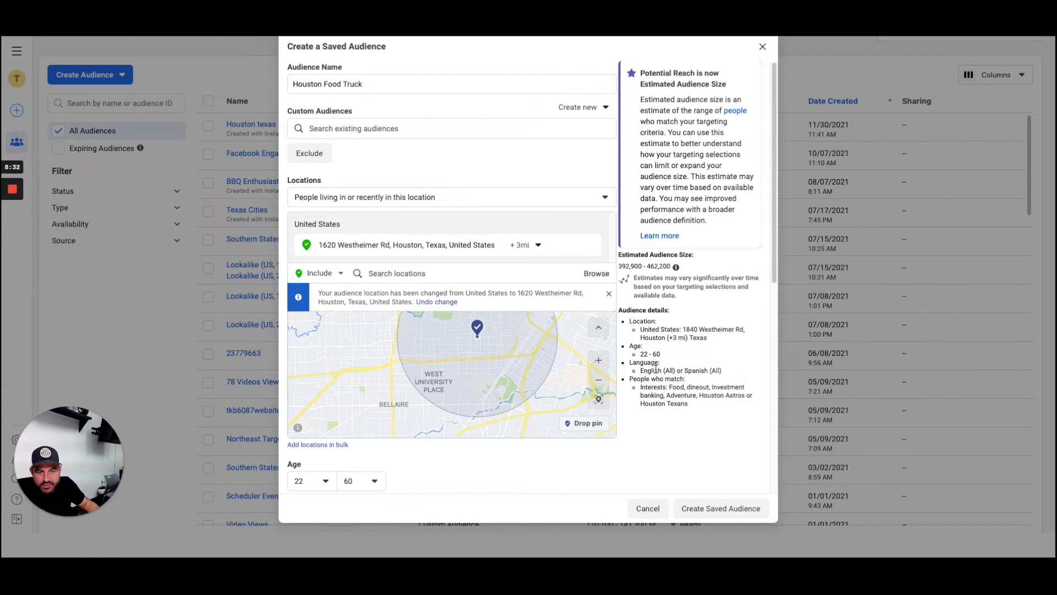
- Change the Westheimer Rd location radius from +3 mi to +1 mi
{"action": "left_click", "coordinate": [523, 245]}
{"action": "double_click", "coordinate": [567, 282]}
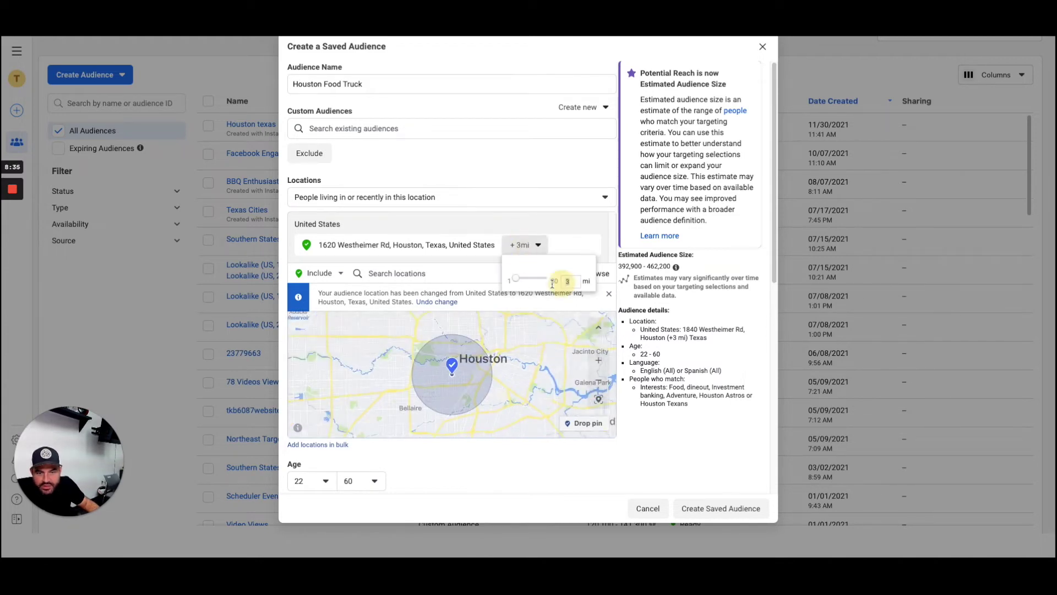
{"action": "type", "text": "1"}
{"action": "key", "text": "Return"}
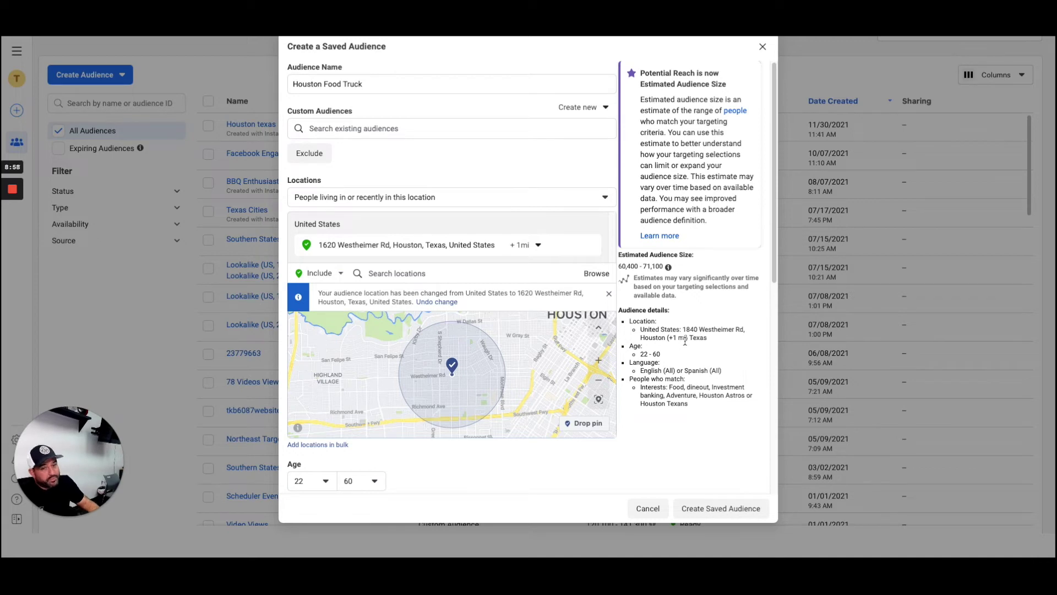
{"action": "scroll", "coordinate": [657, 335], "scroll_direction": "down", "scroll_amount": 1}
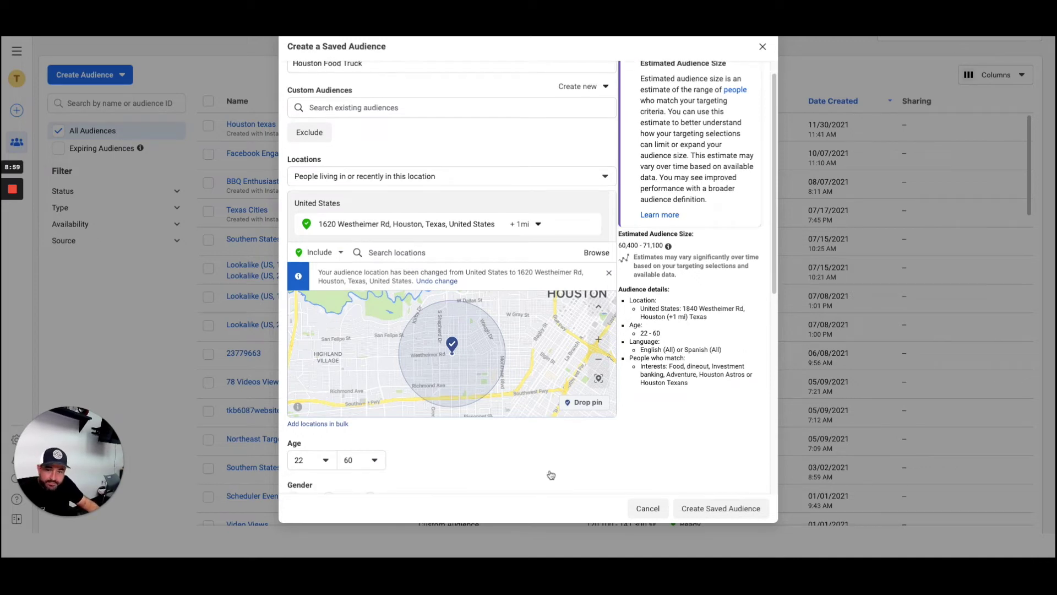
- Set the maximum age to 55, making the age range 22–55
{"action": "left_click", "coordinate": [357, 459]}
{"action": "scroll", "coordinate": [355, 375], "scroll_direction": "up", "scroll_amount": 2}
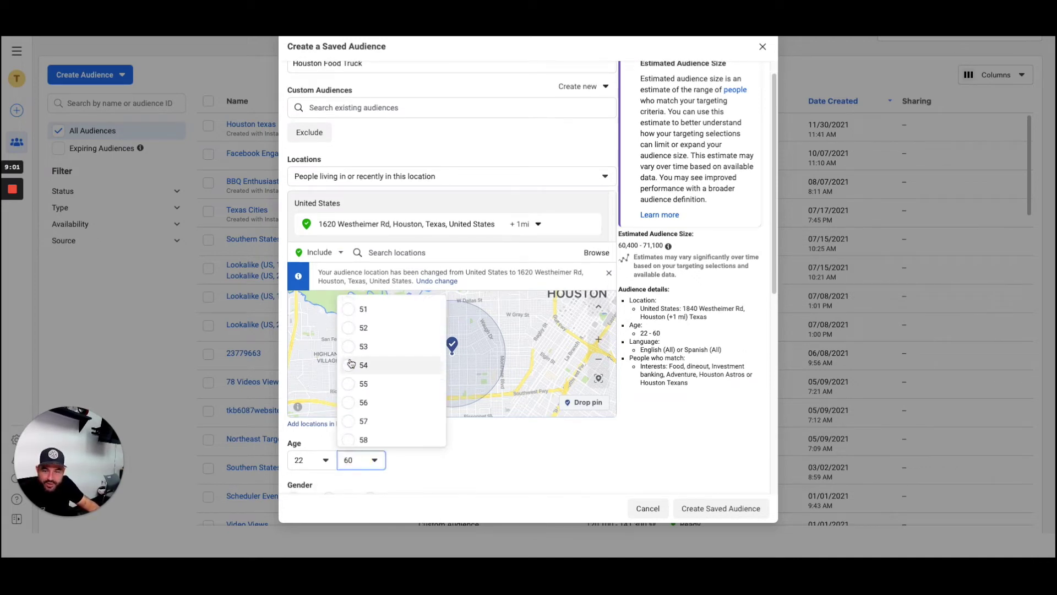
{"action": "left_click", "coordinate": [357, 385]}
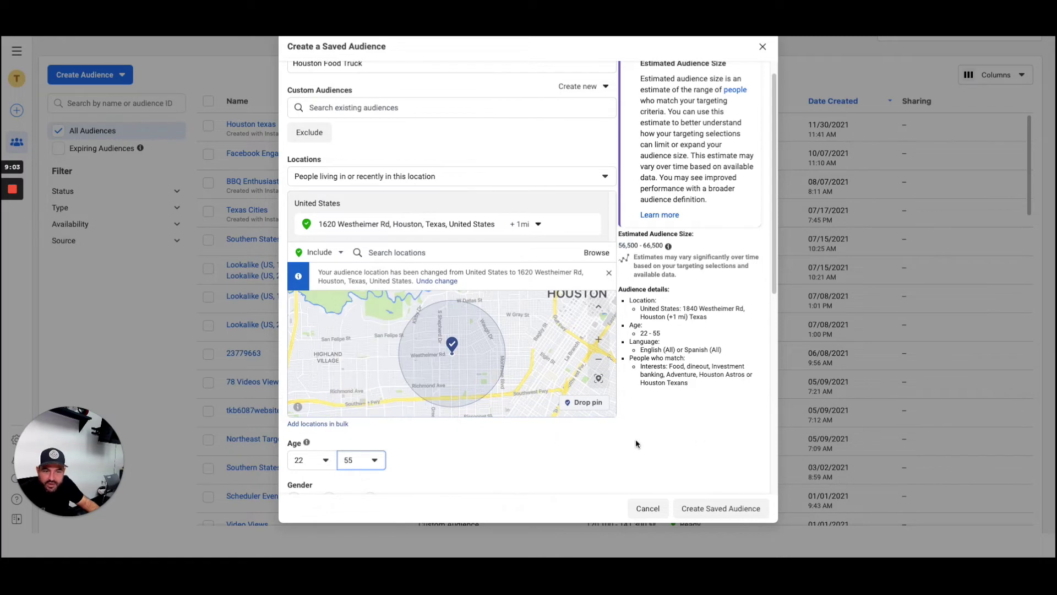
{"action": "scroll", "coordinate": [699, 438], "scroll_direction": "down", "scroll_amount": 1}
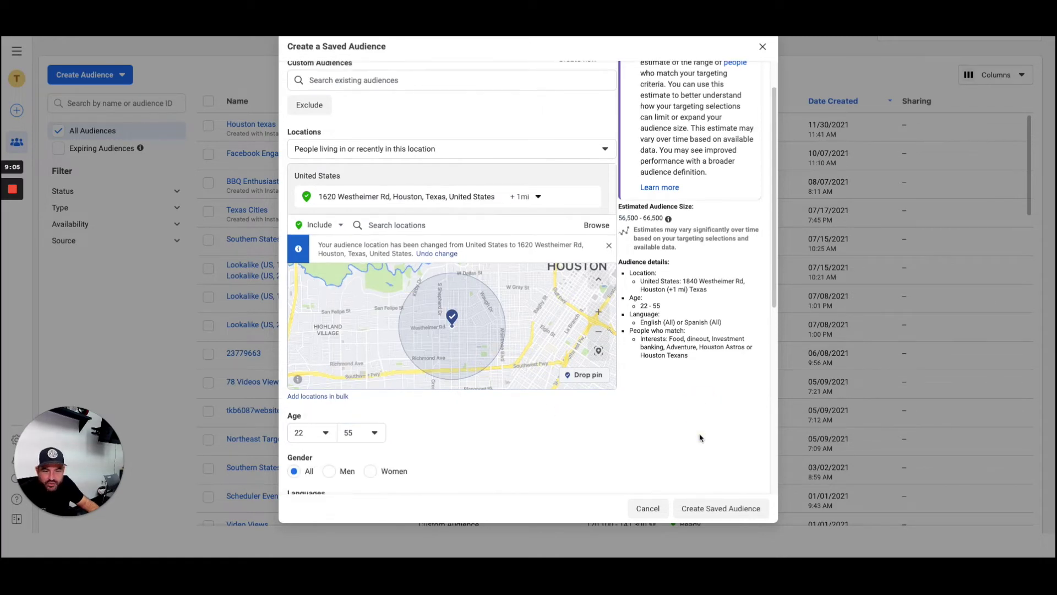
{"action": "scroll", "coordinate": [700, 438], "scroll_direction": "down", "scroll_amount": 4}
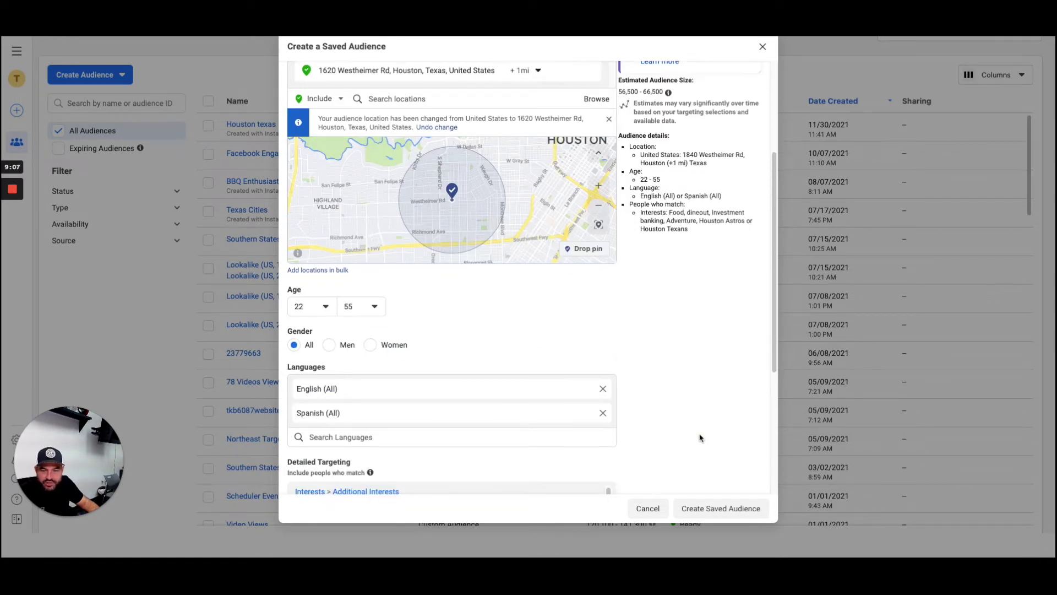
{"action": "scroll", "coordinate": [700, 437], "scroll_direction": "down", "scroll_amount": 5}
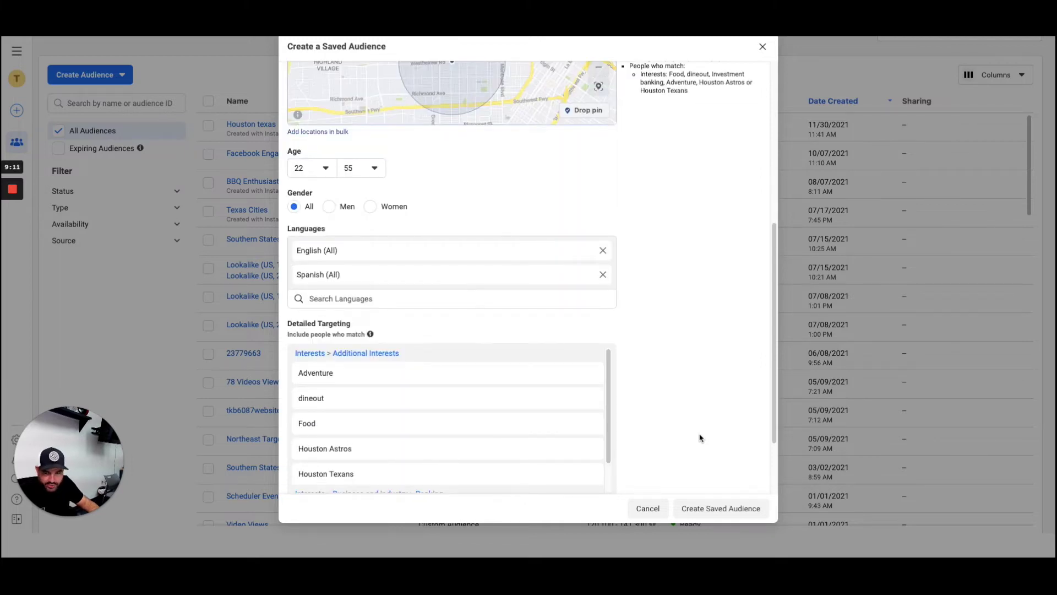
- Remove English (All) and Spanish (All) from the language targeting
{"action": "left_click", "coordinate": [604, 251]}
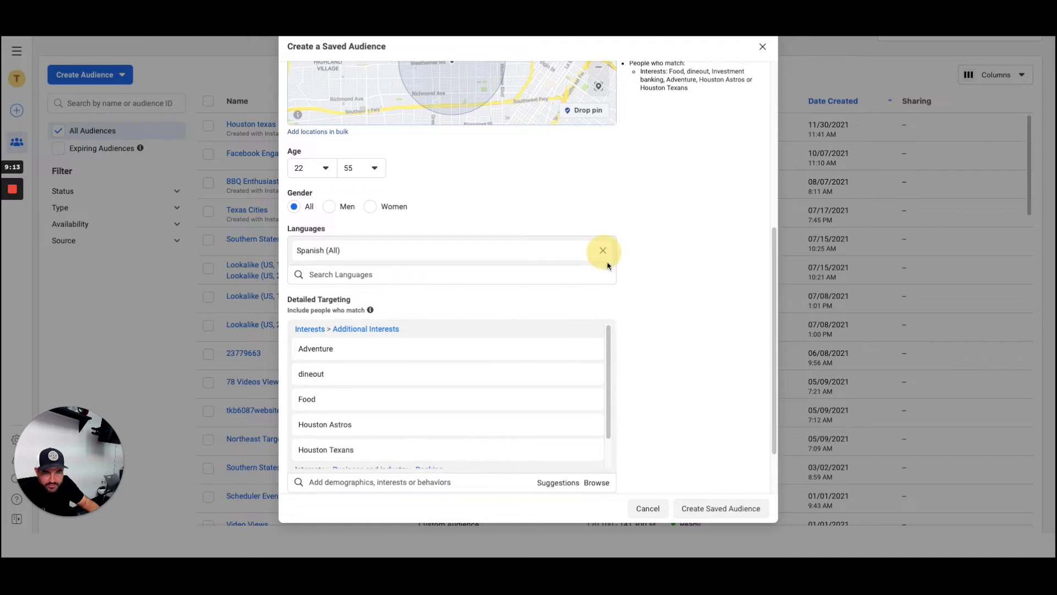
{"action": "left_click", "coordinate": [604, 252]}
{"action": "scroll", "coordinate": [692, 351], "scroll_direction": "up", "scroll_amount": 7}
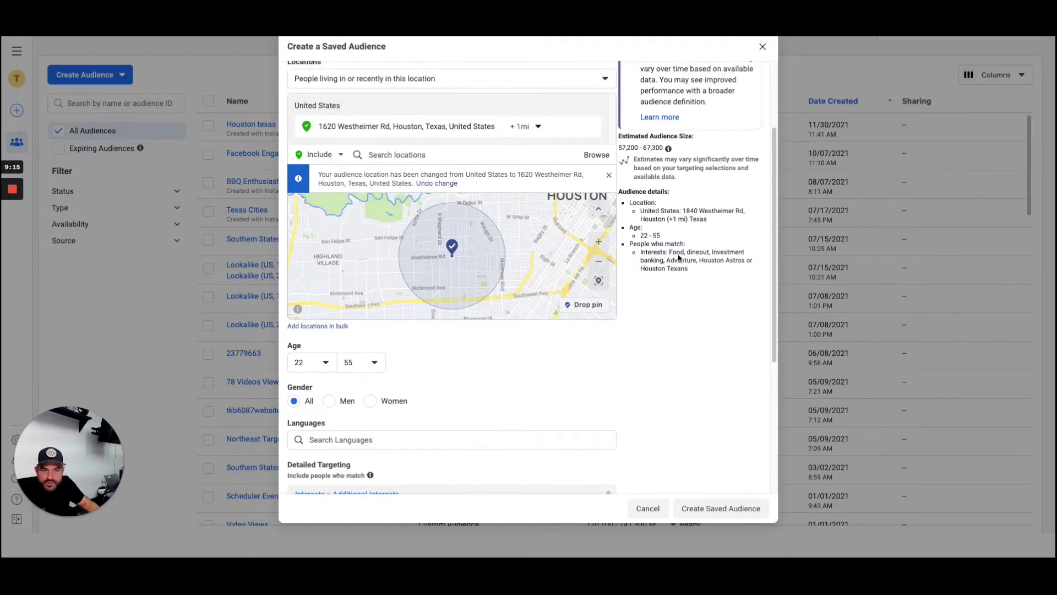
{"action": "scroll", "coordinate": [661, 319], "scroll_direction": "down", "scroll_amount": 4}
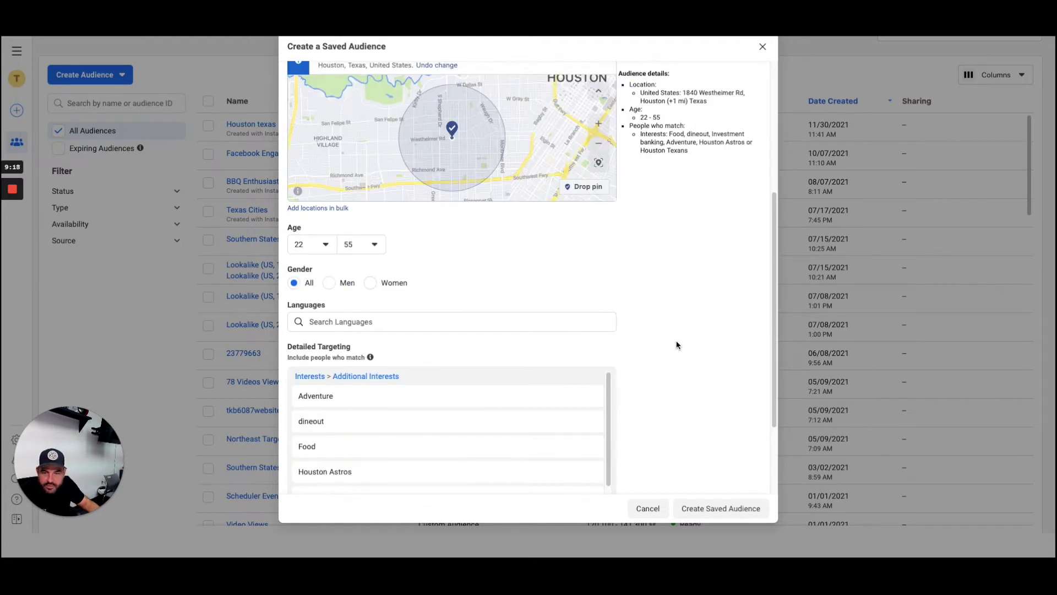
{"action": "scroll", "coordinate": [676, 339], "scroll_direction": "down", "scroll_amount": 1}
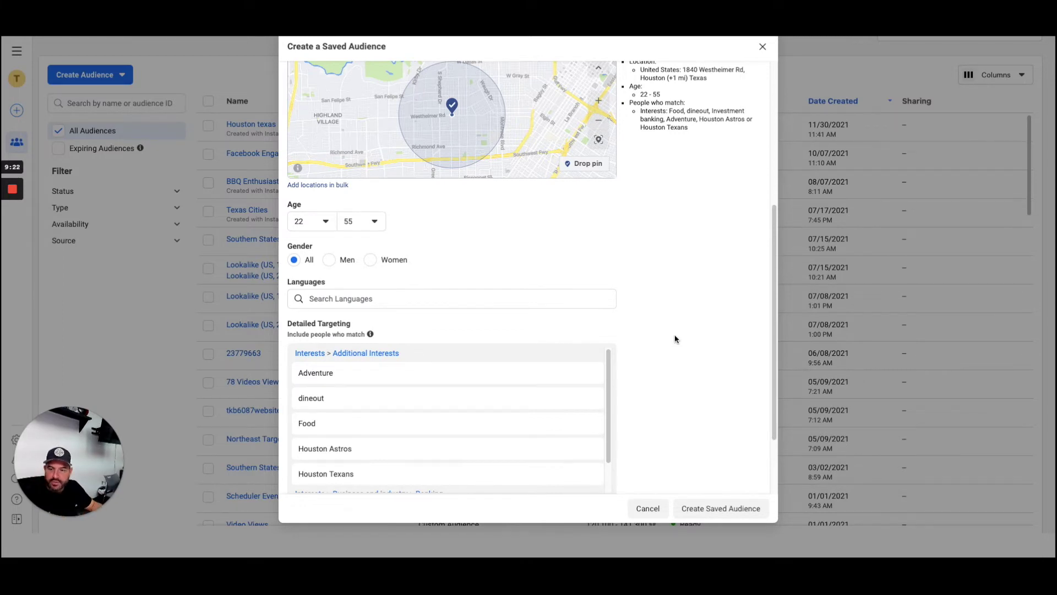
{"action": "scroll", "coordinate": [644, 308], "scroll_direction": "down", "scroll_amount": 2}
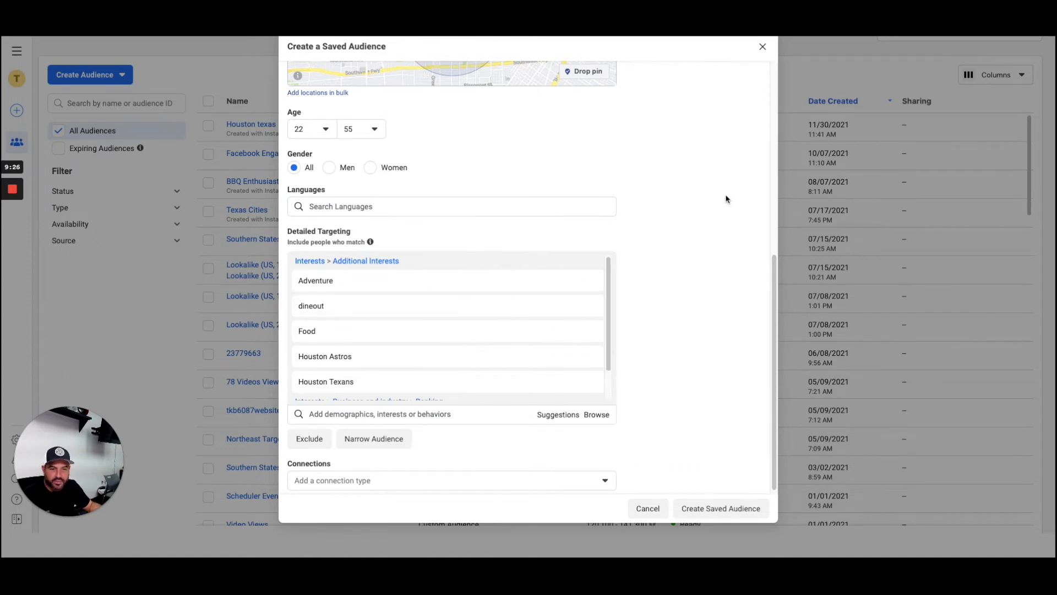
{"action": "scroll", "coordinate": [726, 199], "scroll_direction": "down", "scroll_amount": 1}
{"action": "left_click", "coordinate": [459, 409]}
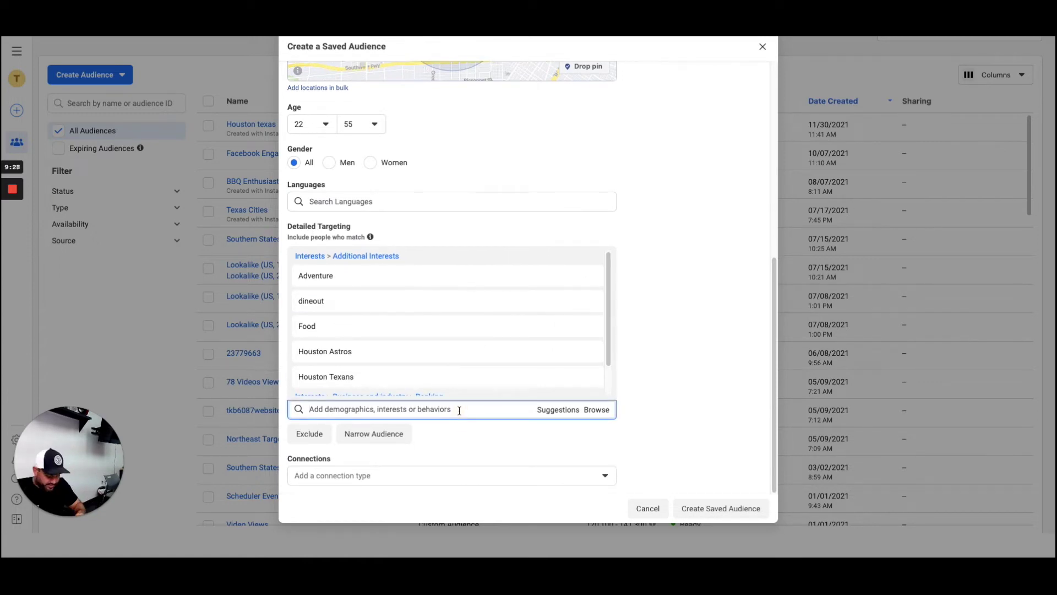
- After a failed 'taco bell' search, search 'emer' and add Emeril Lagasse as an interest
{"action": "type", "text": "tac"}
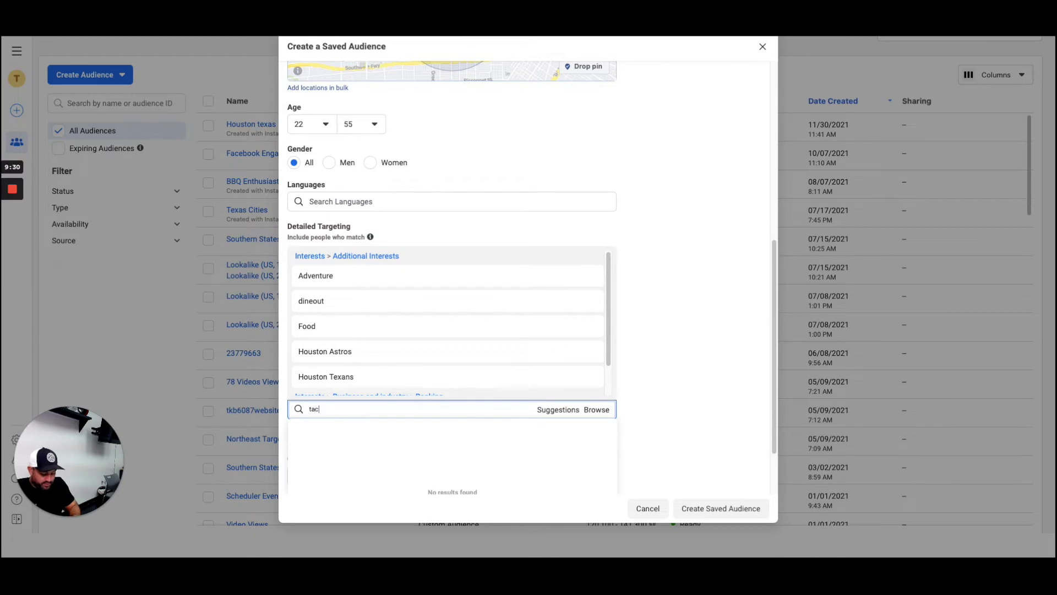
{"action": "type", "text": "o bekk"}
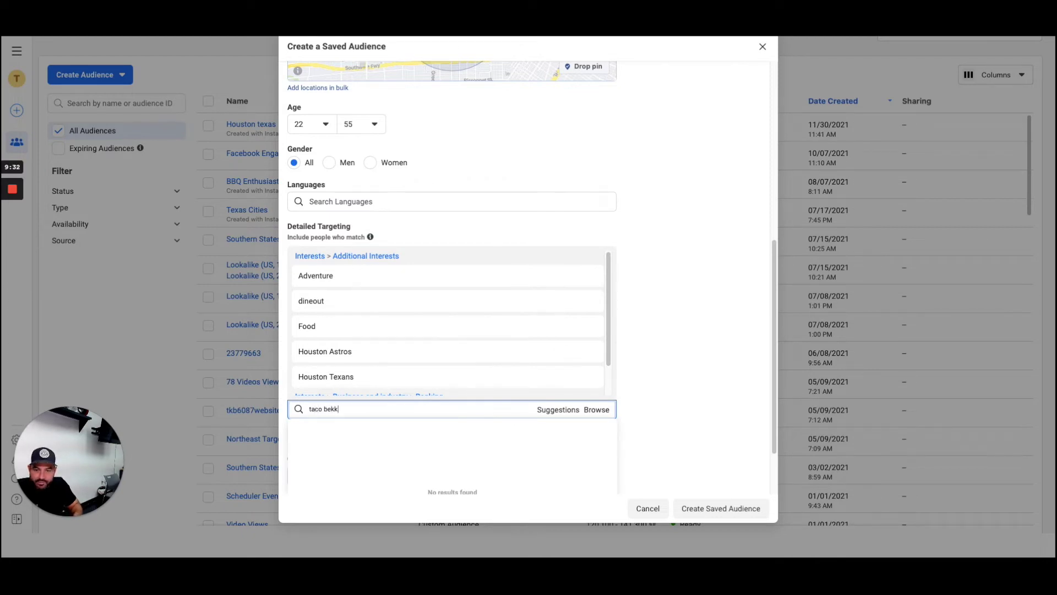
{"action": "key", "text": "BackSpace"}
{"action": "key", "text": "BackSpace"}
{"action": "type", "text": "ll"}
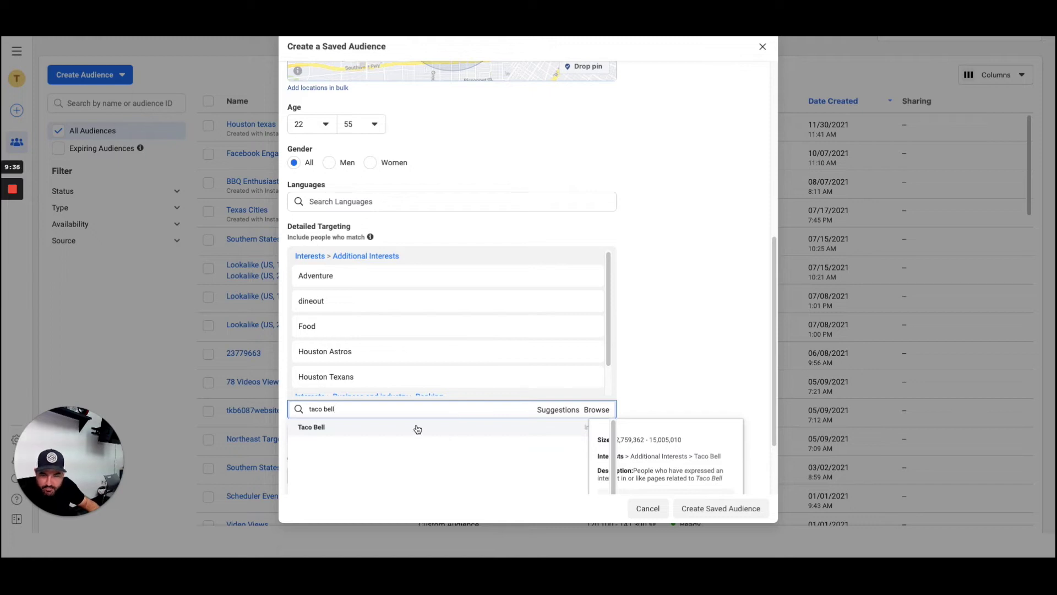
{"action": "left_click", "coordinate": [281, 414]}
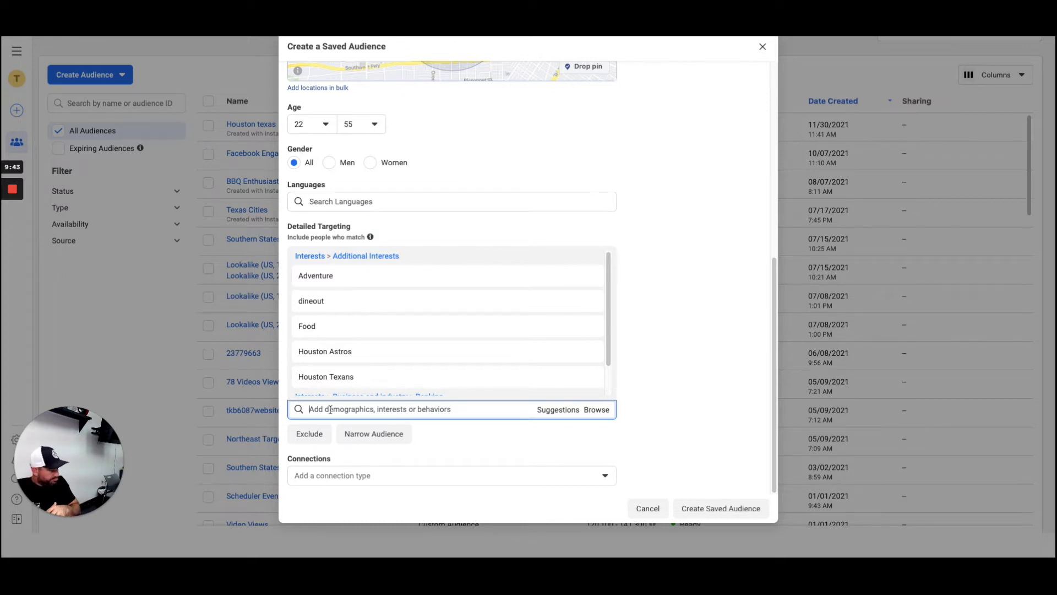
{"action": "type", "text": "emeril"}
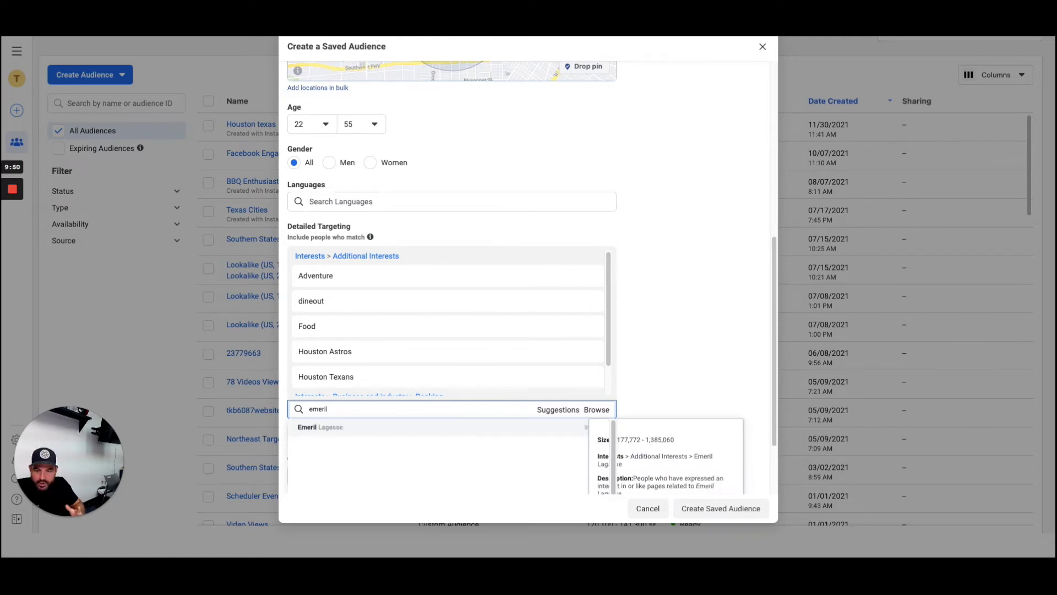
{"action": "left_click", "coordinate": [353, 438]}
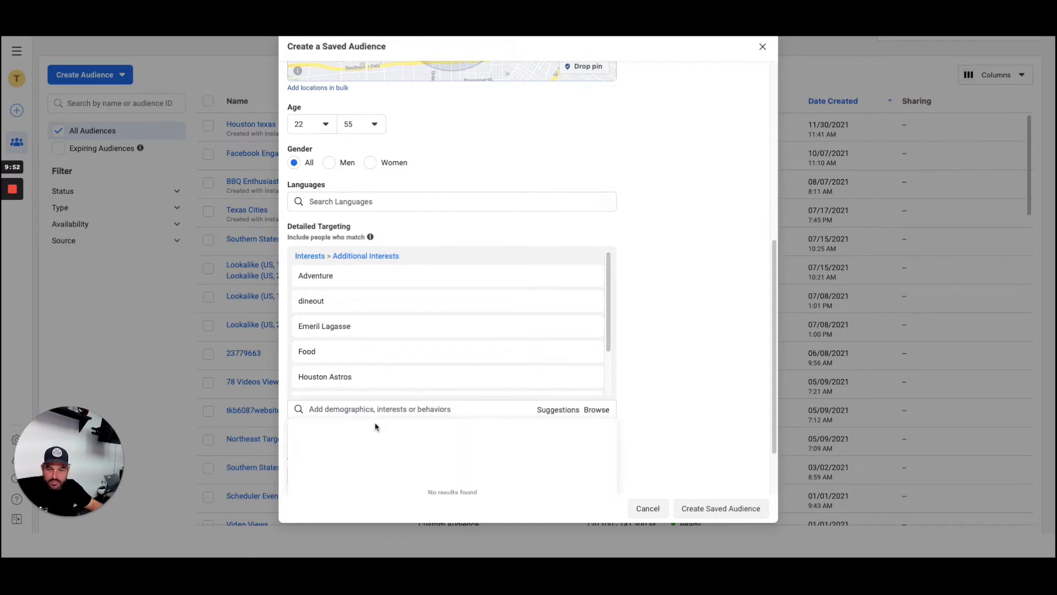
{"action": "scroll", "coordinate": [738, 287], "scroll_direction": "up", "scroll_amount": 5}
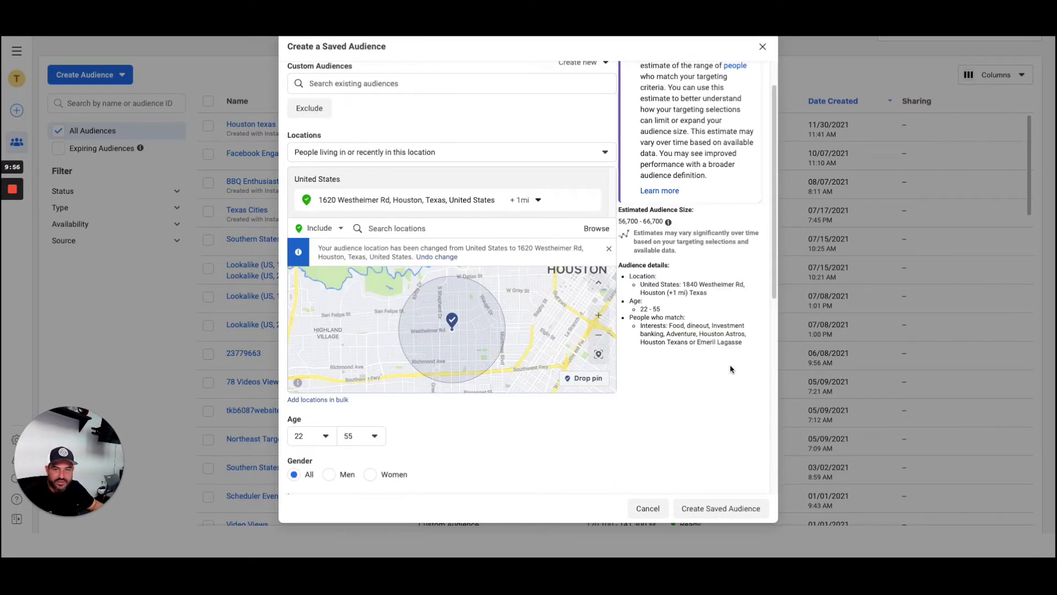
{"action": "scroll", "coordinate": [721, 360], "scroll_direction": "down", "scroll_amount": 6}
{"action": "scroll", "coordinate": [720, 361], "scroll_direction": "down", "scroll_amount": 1}
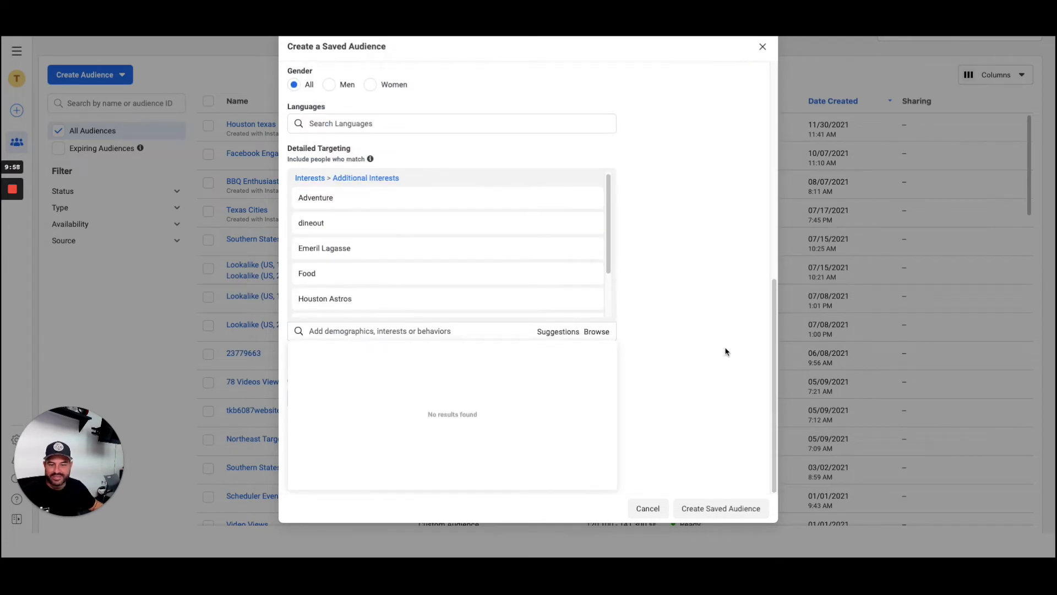
{"action": "left_click", "coordinate": [725, 348]}
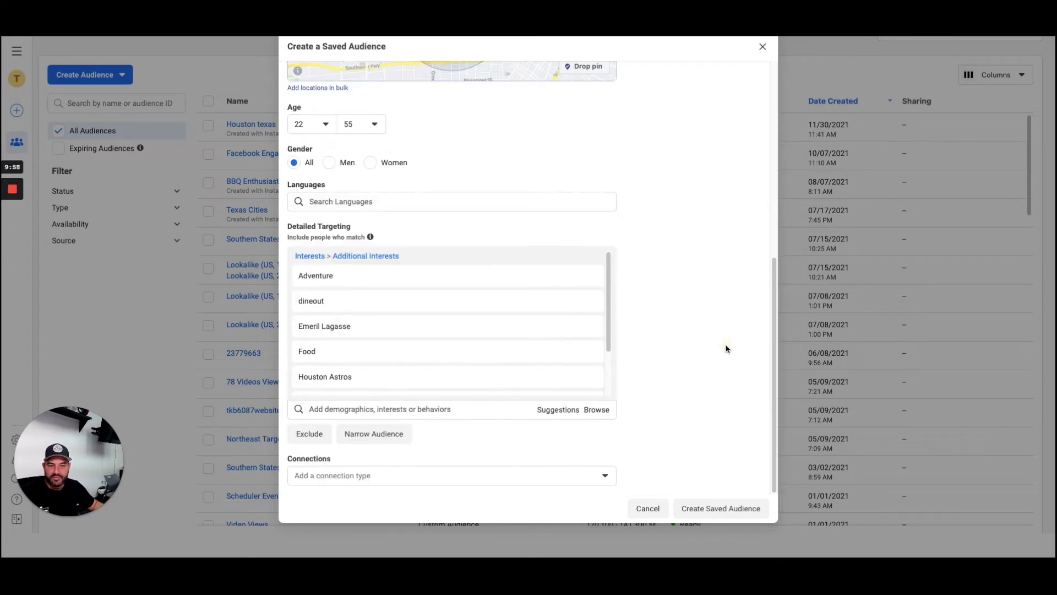
- Append ' Audience 1620 Westheimer' to the audience name, fixing the typo
{"action": "left_click", "coordinate": [724, 509]}
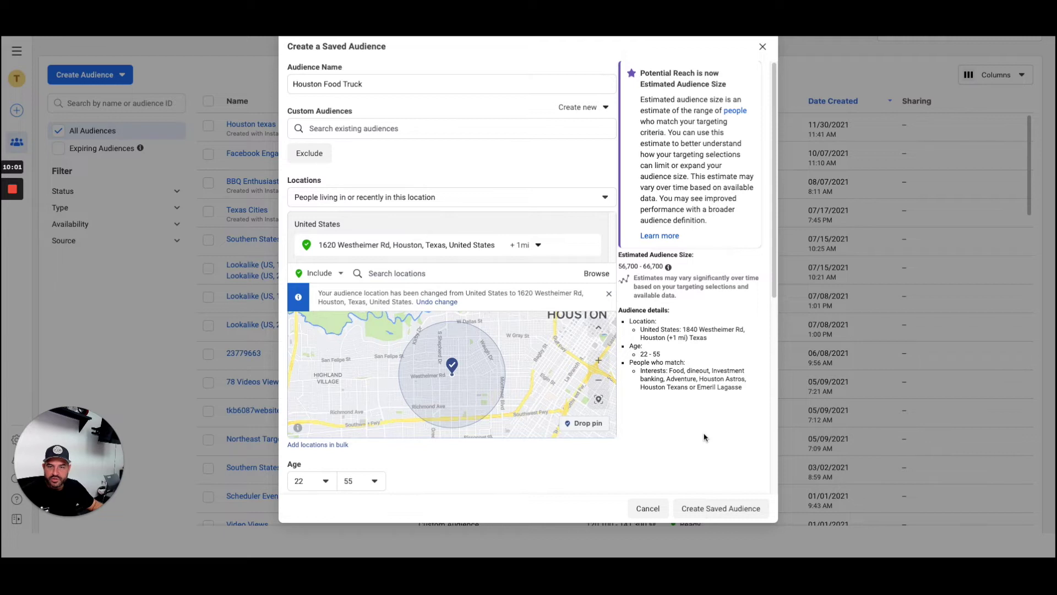
{"action": "scroll", "coordinate": [705, 438], "scroll_direction": "down", "scroll_amount": 5}
{"action": "scroll", "coordinate": [705, 438], "scroll_direction": "up", "scroll_amount": 5}
{"action": "left_click", "coordinate": [386, 83]}
{"action": "type", "text": "Audeinde"}
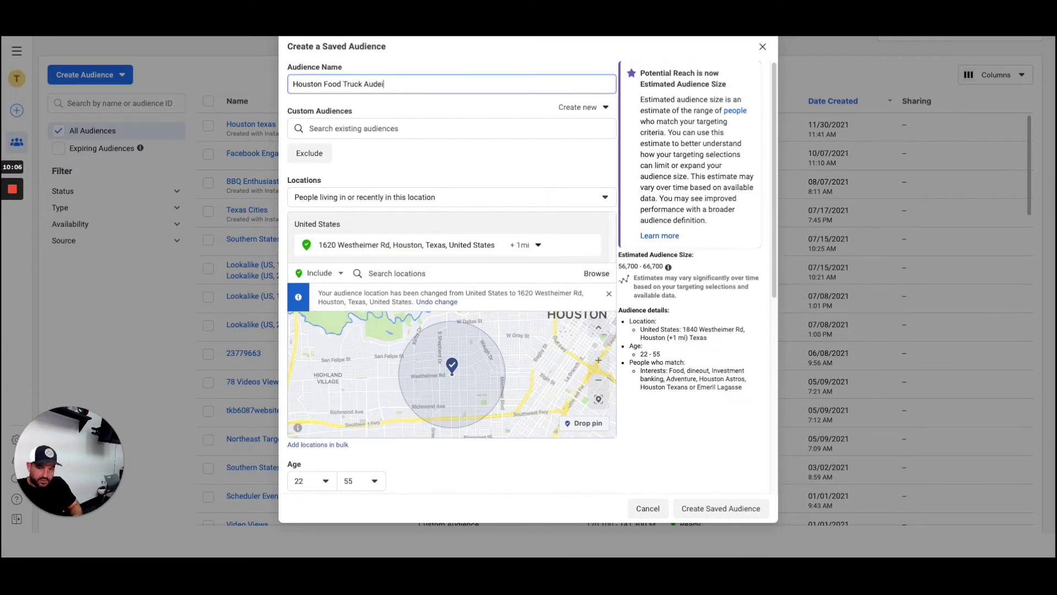
{"action": "key", "text": "BackSpace"}
{"action": "key", "text": "BackSpace"}
{"action": "key", "text": "BackSpace"}
{"action": "key", "text": "BackSpace"}
{"action": "key", "text": "BackSpace"}
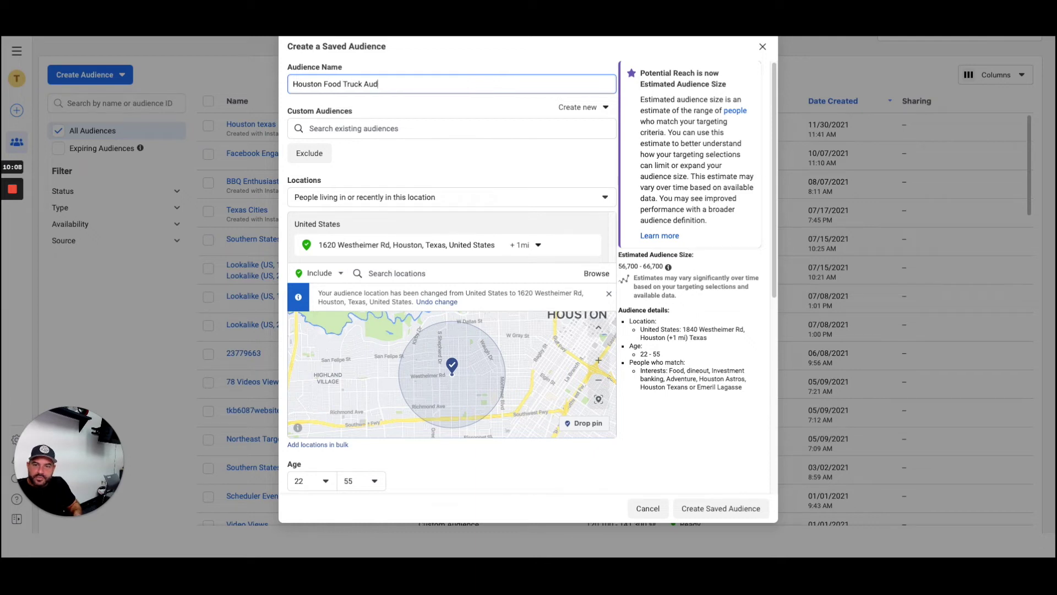
{"action": "type", "text": "ien"}
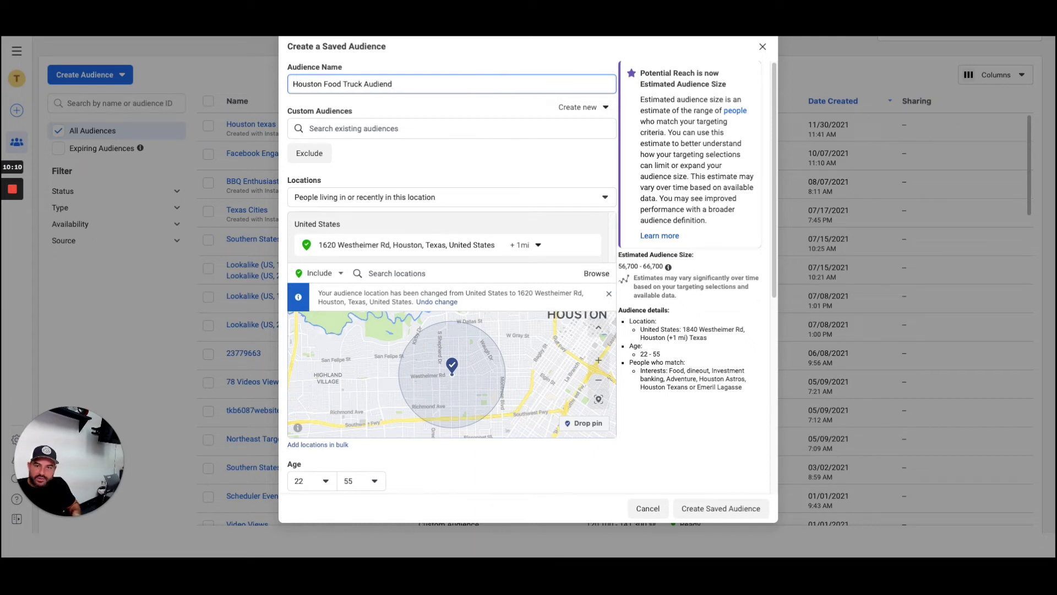
{"action": "type", "text": "ce "}
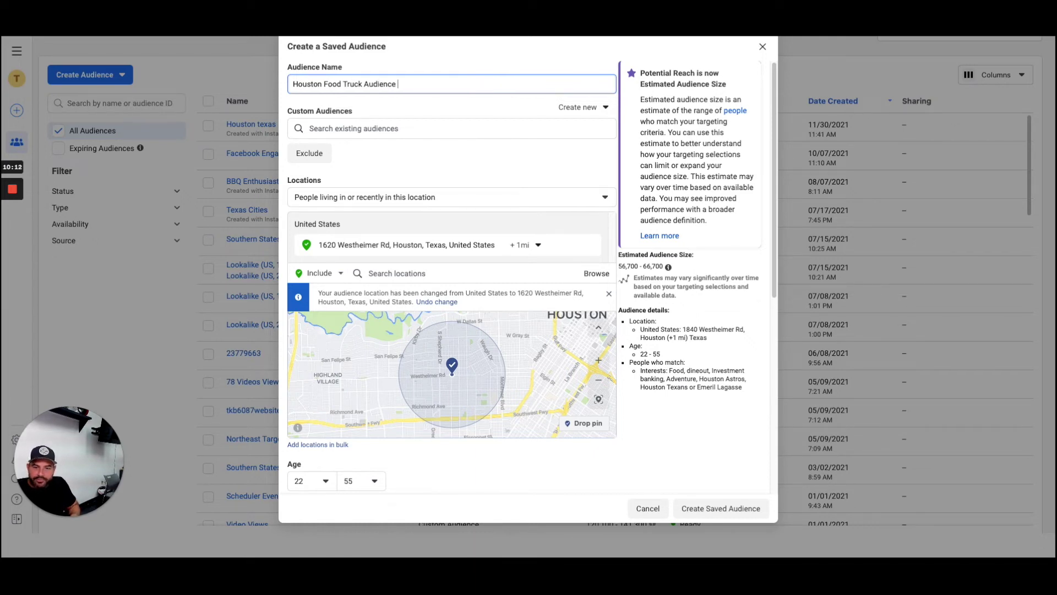
{"action": "type", "text": "1"}
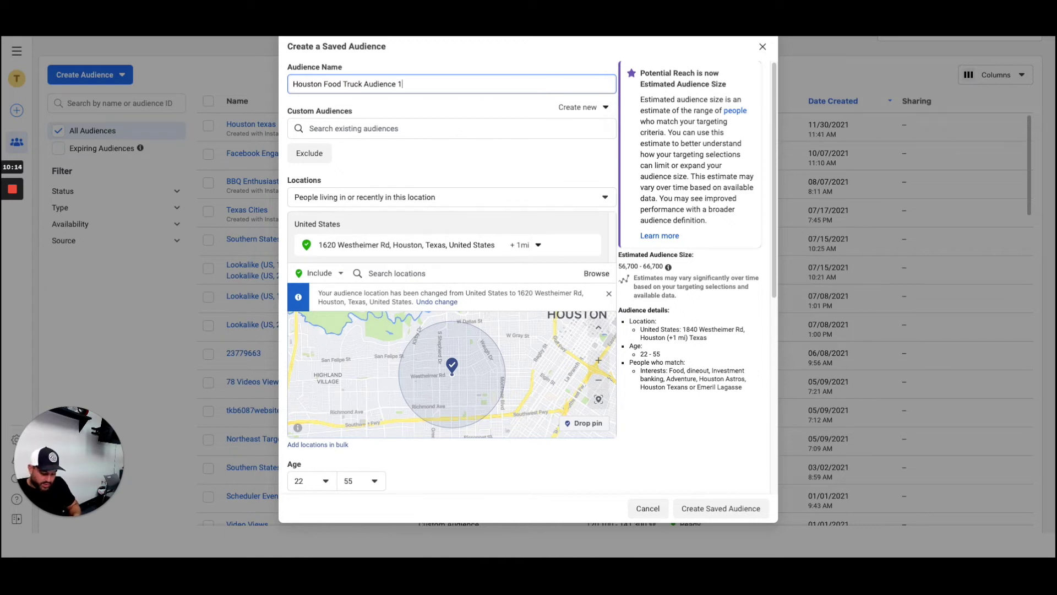
{"action": "type", "text": "620"}
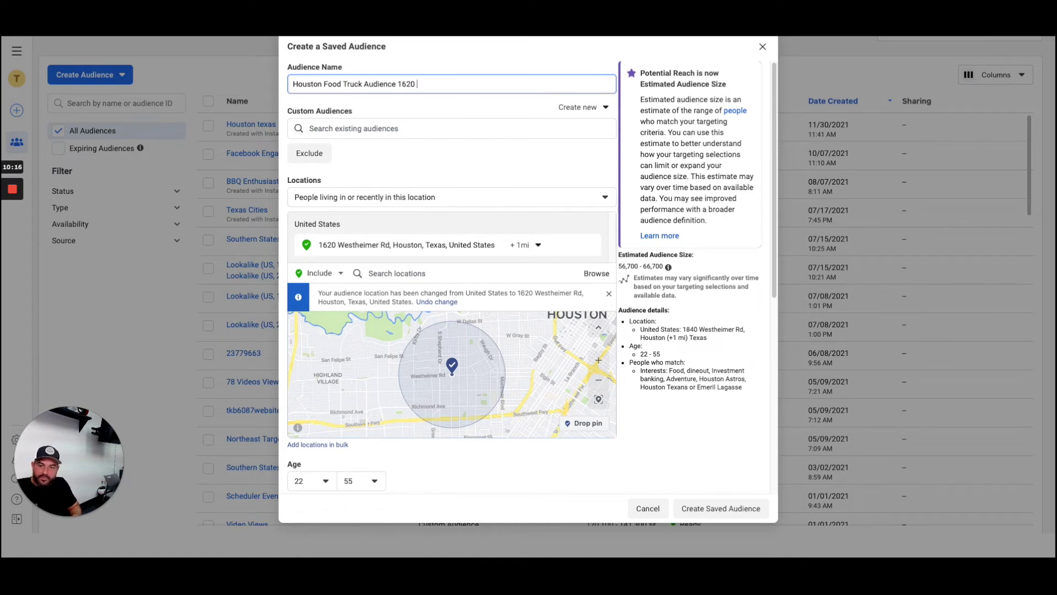
{"action": "type", "text": " Westheimer"}
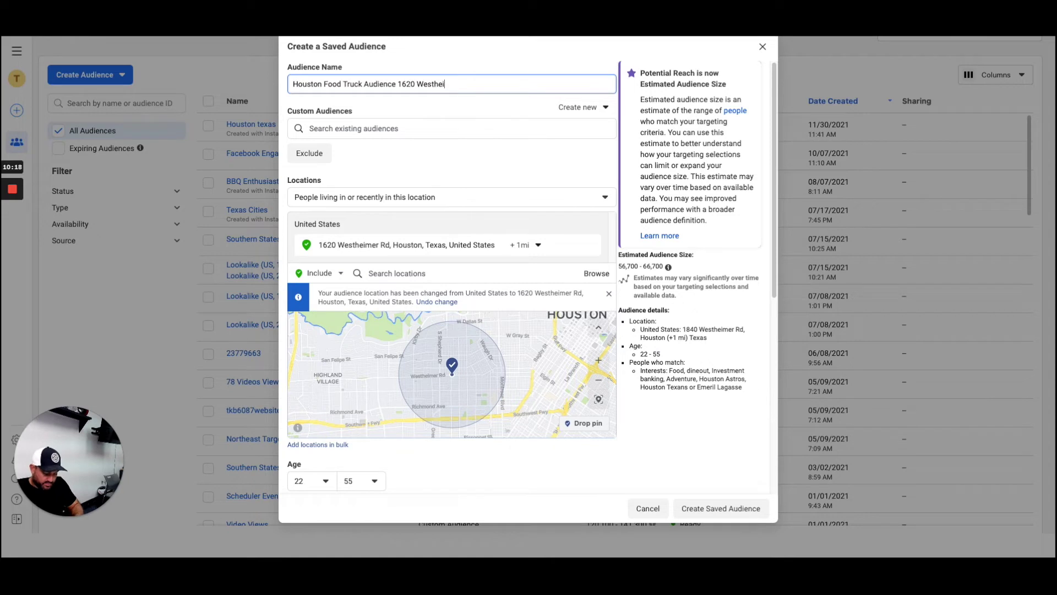
{"action": "left_click", "coordinate": [734, 512]}
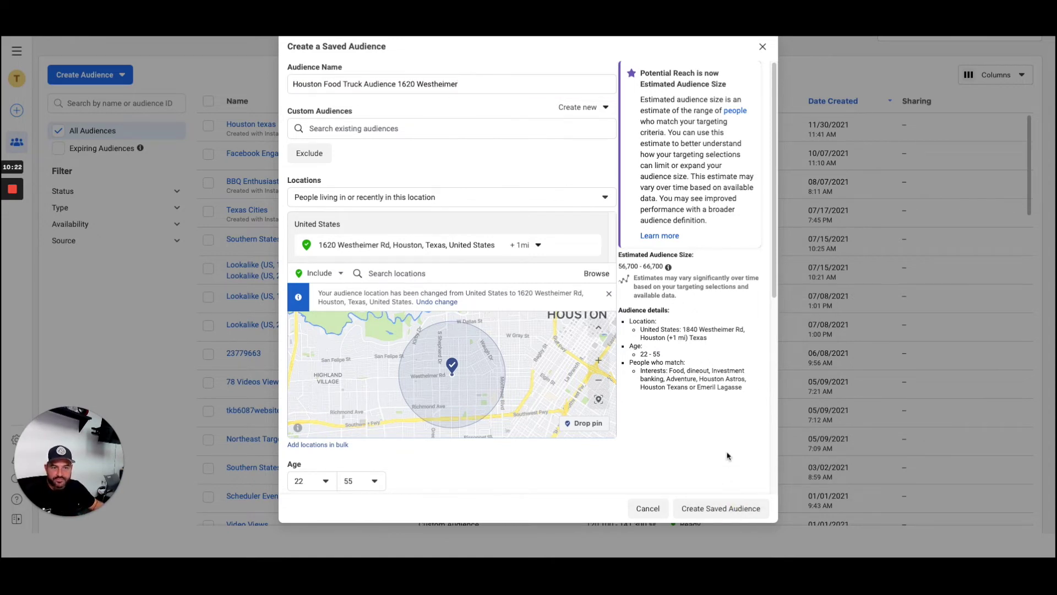
- Create the saved audience, then return to the Campaigns table via All tools > Ads Manager
{"action": "left_click", "coordinate": [721, 508]}
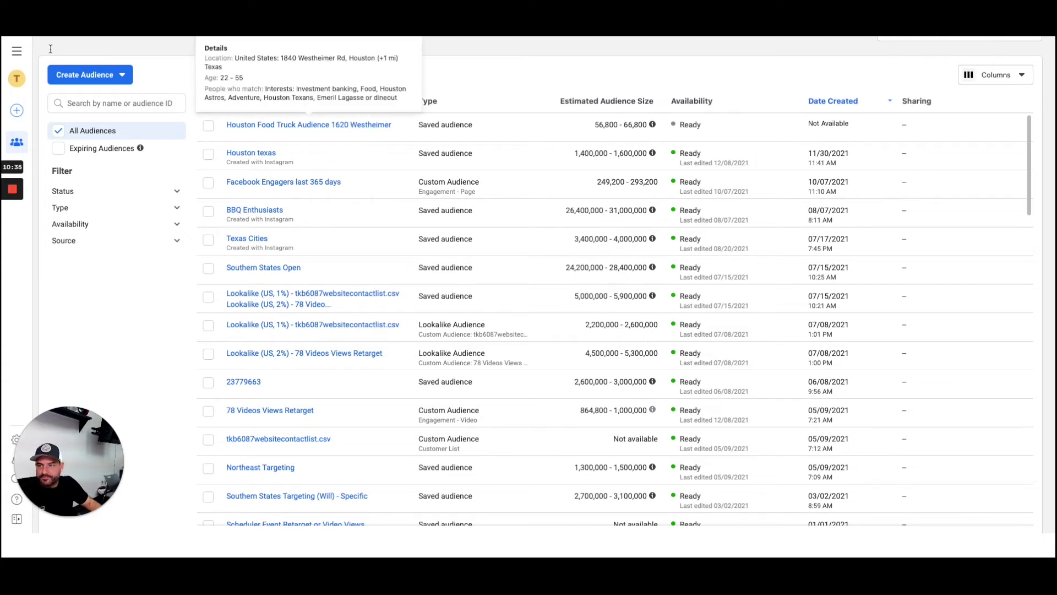
{"action": "left_click", "coordinate": [17, 53]}
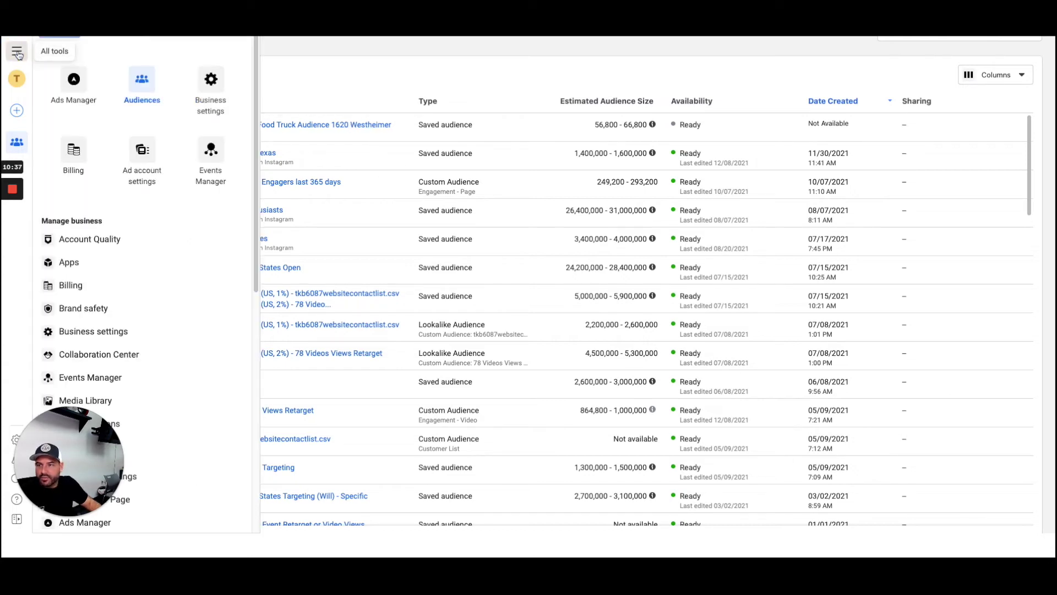
{"action": "left_click", "coordinate": [75, 82]}
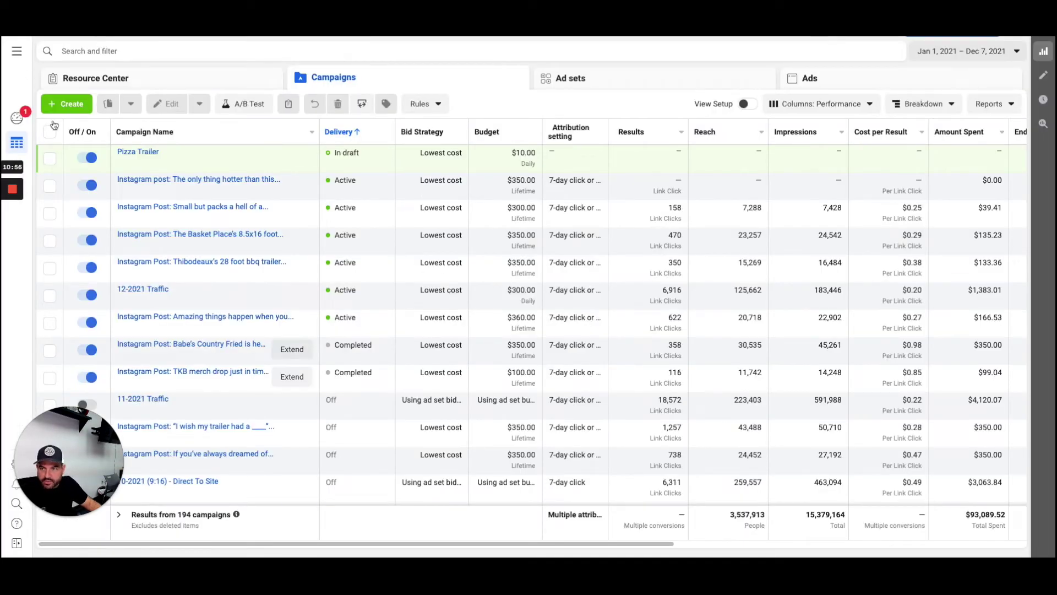
- Create a new draft campaign with Auction buying type and the Traffic objective
{"action": "left_click", "coordinate": [54, 105]}
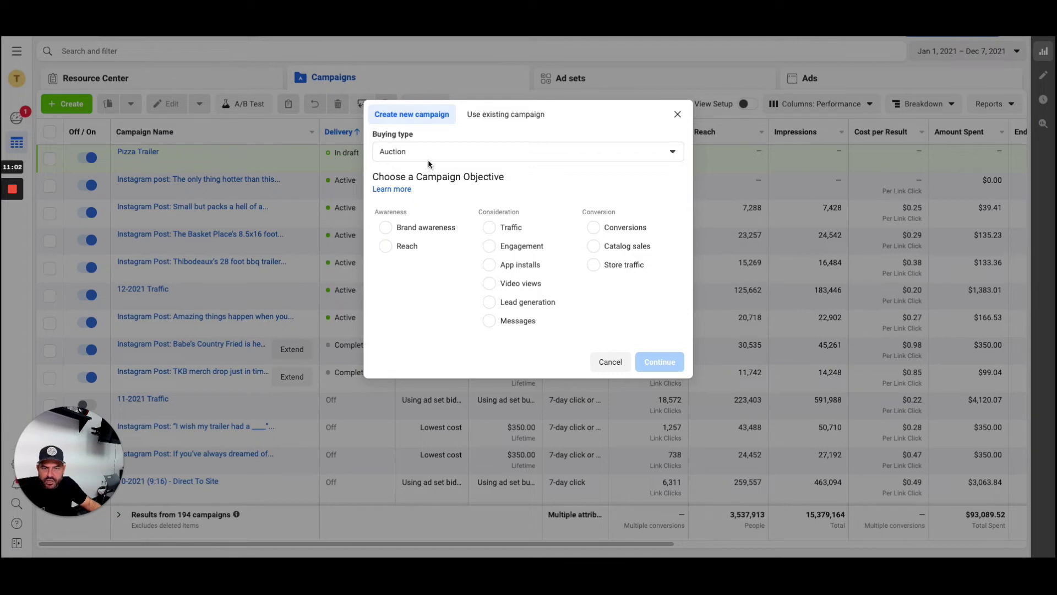
{"action": "left_click", "coordinate": [523, 156]}
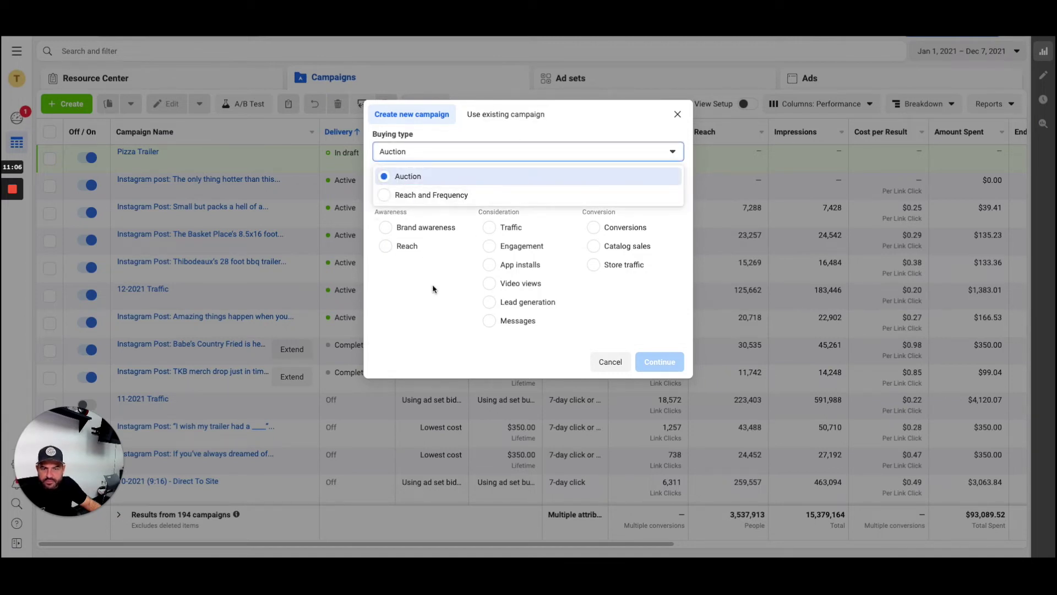
{"action": "left_click", "coordinate": [428, 299]}
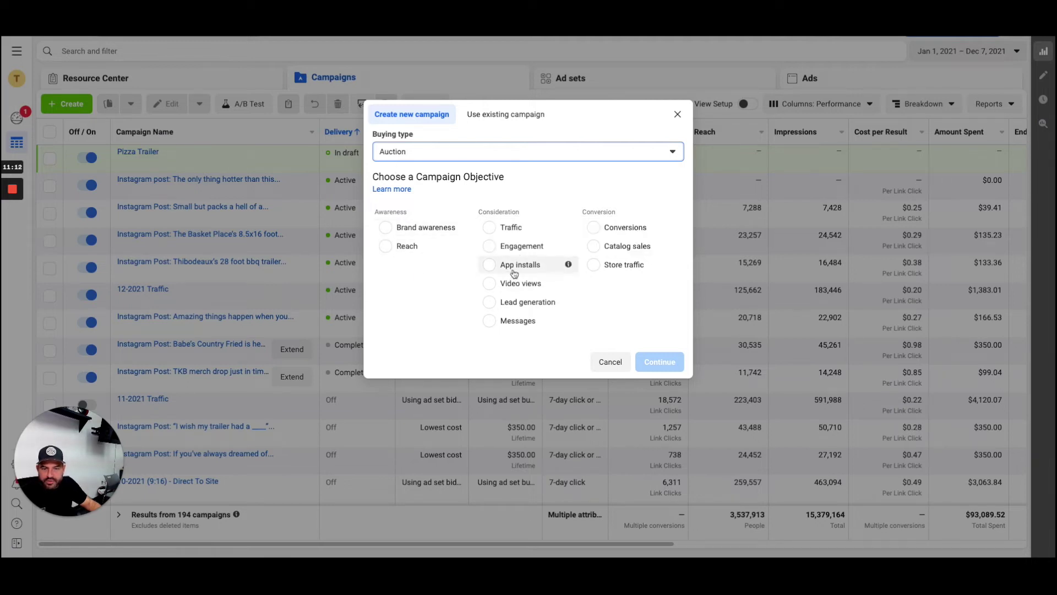
{"action": "left_click", "coordinate": [491, 228]}
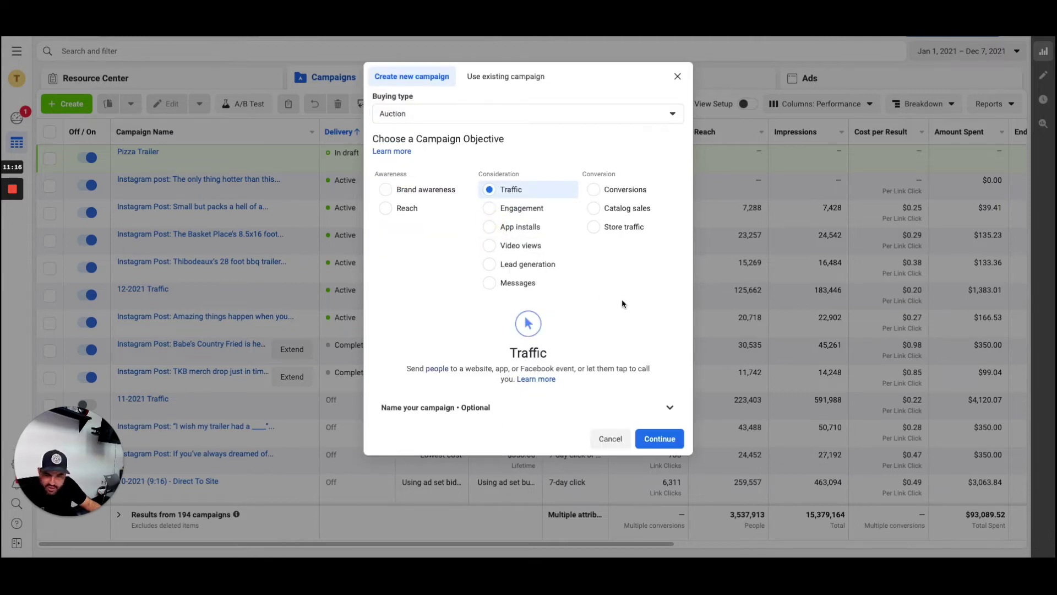
{"action": "left_click", "coordinate": [659, 446]}
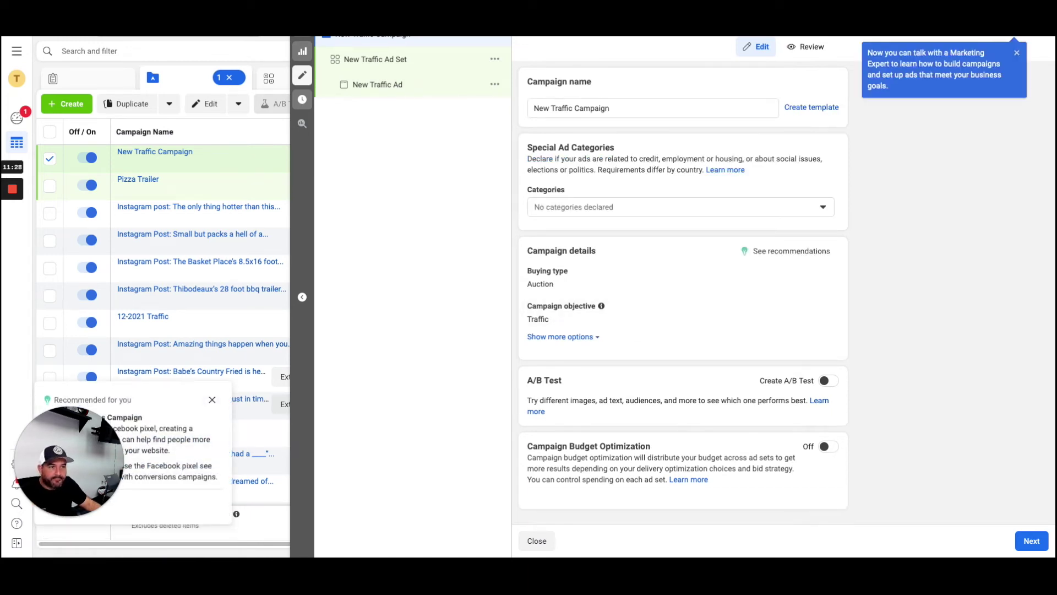
- Open a new browser tab showing the Phonesites dashboard
{"action": "key", "text": "super+t"}
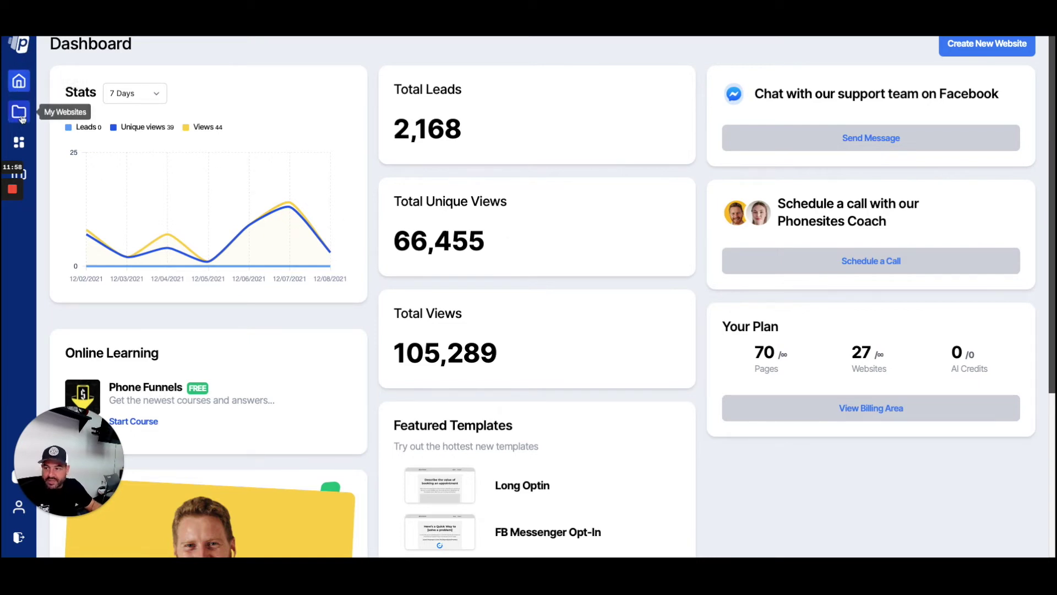
- Browse the Phonesites templates down to Restaurants: 50% Off Voucher Funnel, then go to My Websites
{"action": "left_click", "coordinate": [23, 144]}
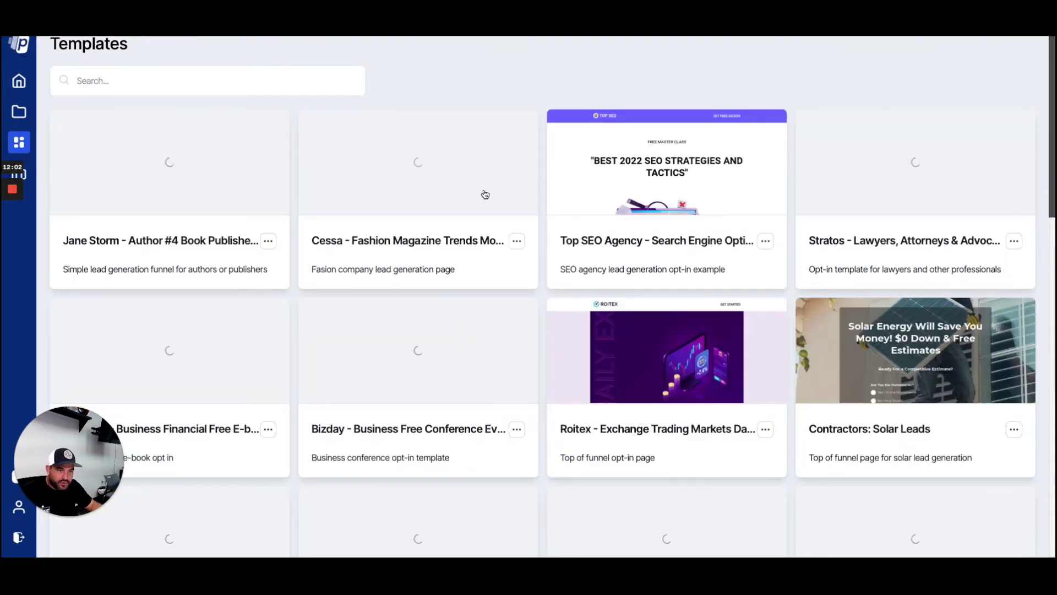
{"action": "scroll", "coordinate": [544, 194], "scroll_direction": "down", "scroll_amount": 5}
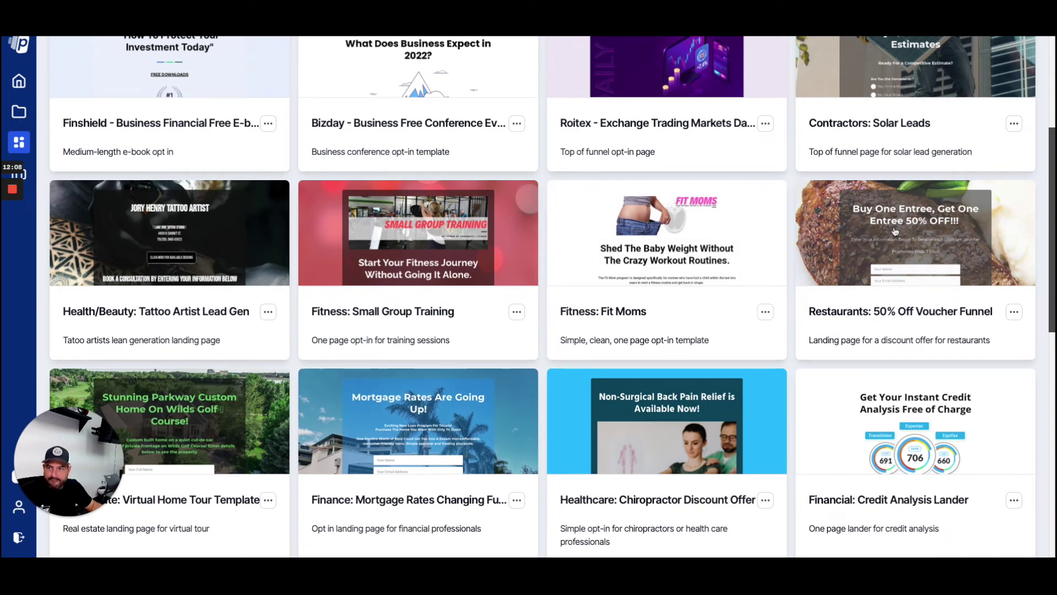
{"action": "left_click", "coordinate": [18, 112]}
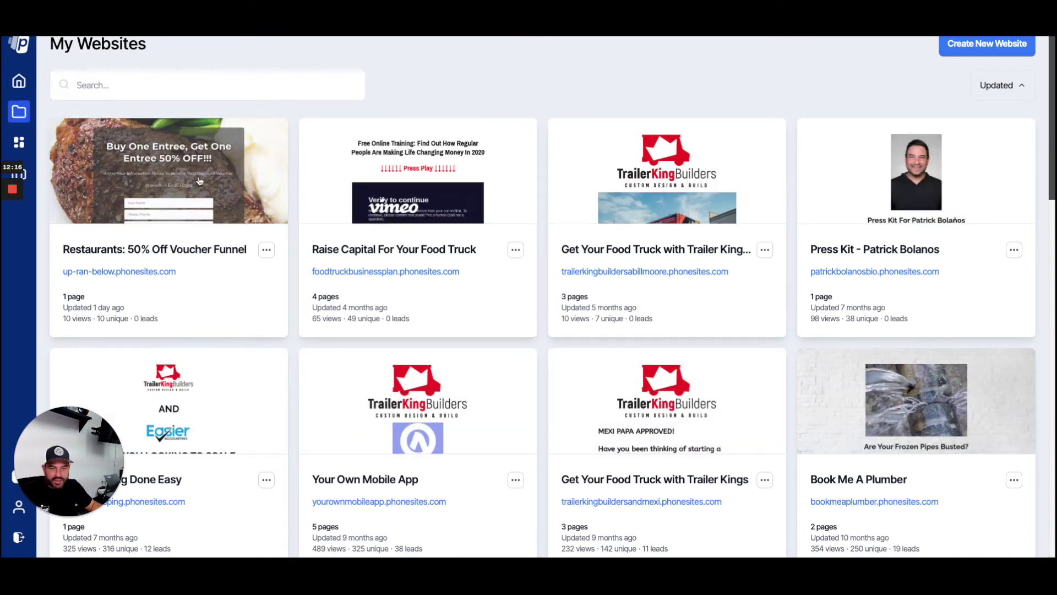
- Scroll through the saved site cards on My Websites and back to the top
{"action": "scroll", "coordinate": [225, 211], "scroll_direction": "down", "scroll_amount": 14}
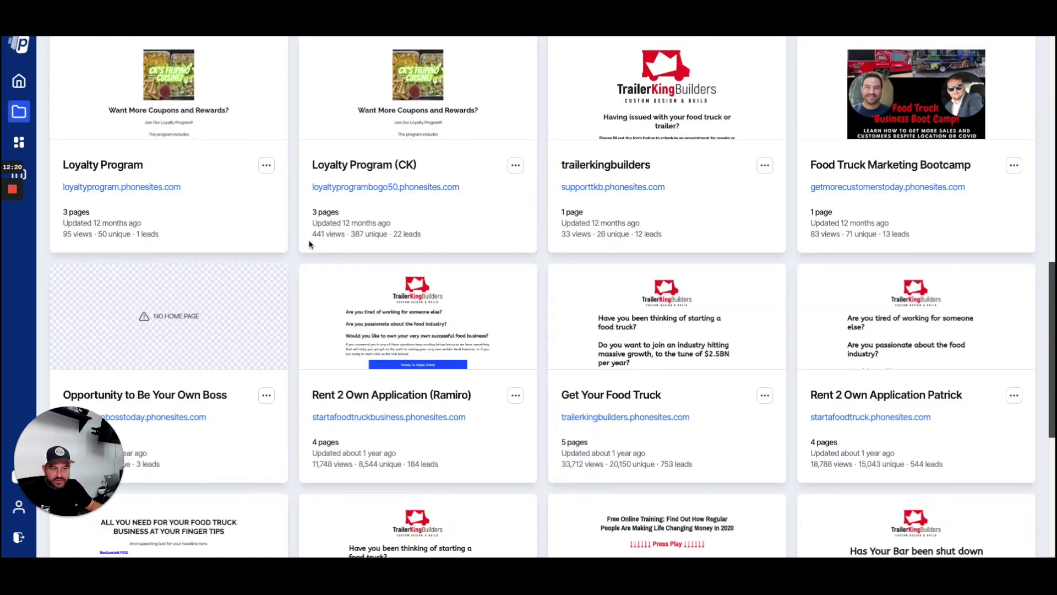
{"action": "scroll", "coordinate": [310, 245], "scroll_direction": "down", "scroll_amount": 1}
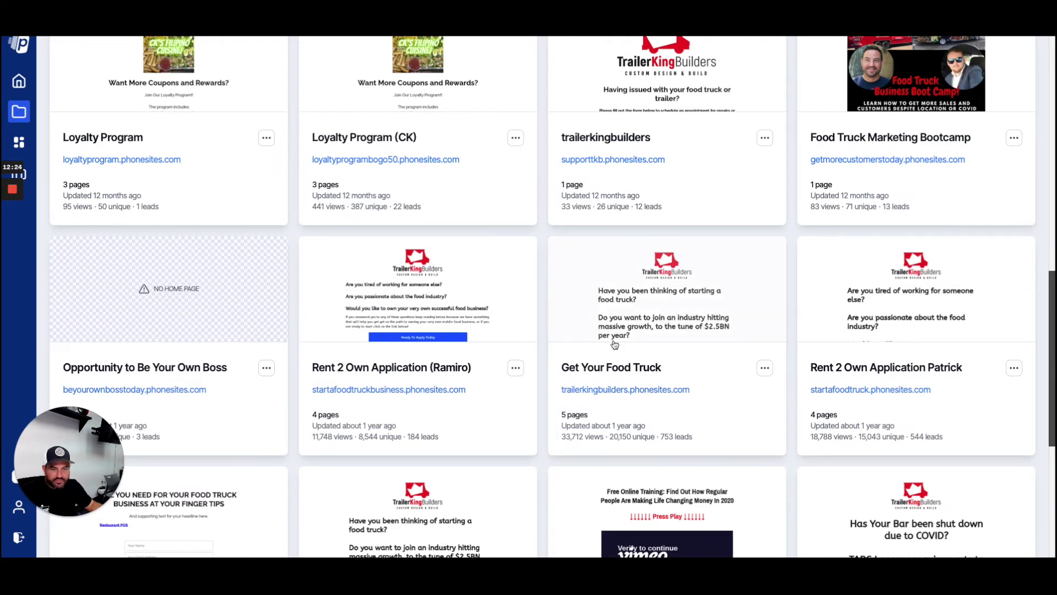
{"action": "scroll", "coordinate": [615, 345], "scroll_direction": "down", "scroll_amount": 4}
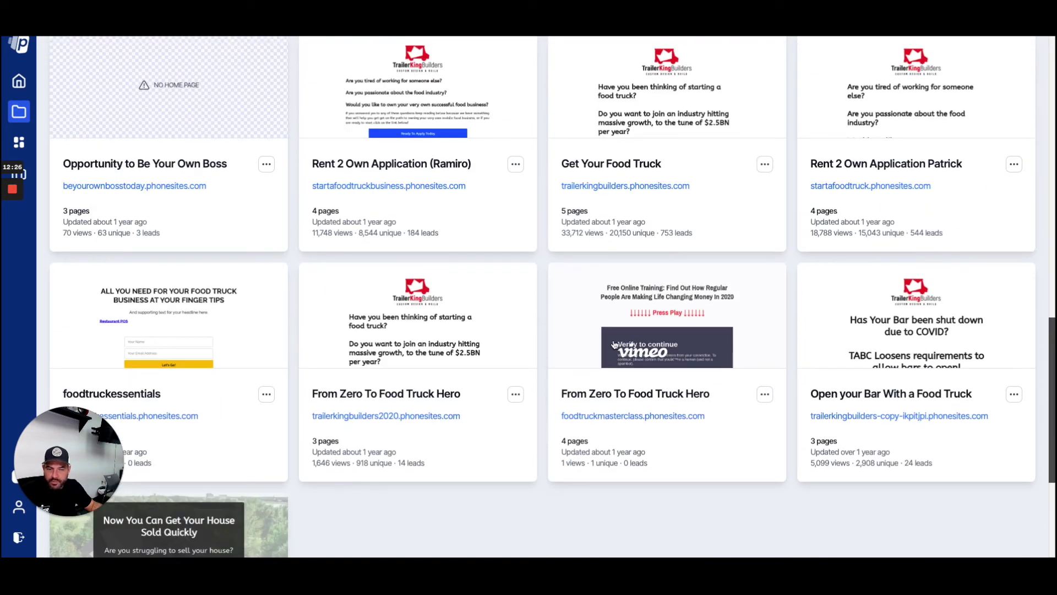
{"action": "scroll", "coordinate": [615, 345], "scroll_direction": "up", "scroll_amount": 1}
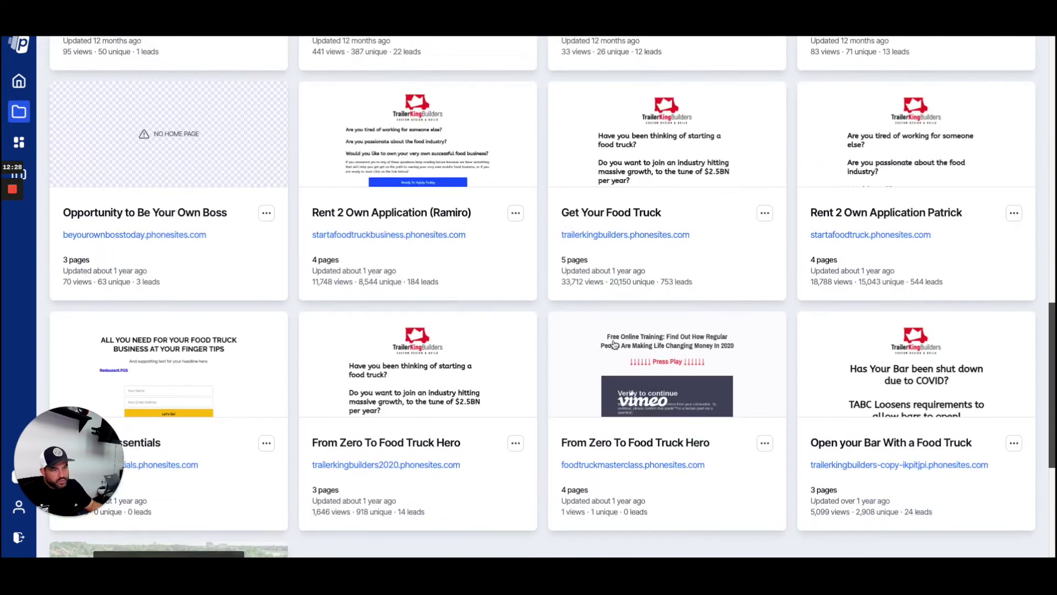
{"action": "scroll", "coordinate": [615, 344], "scroll_direction": "up", "scroll_amount": 18}
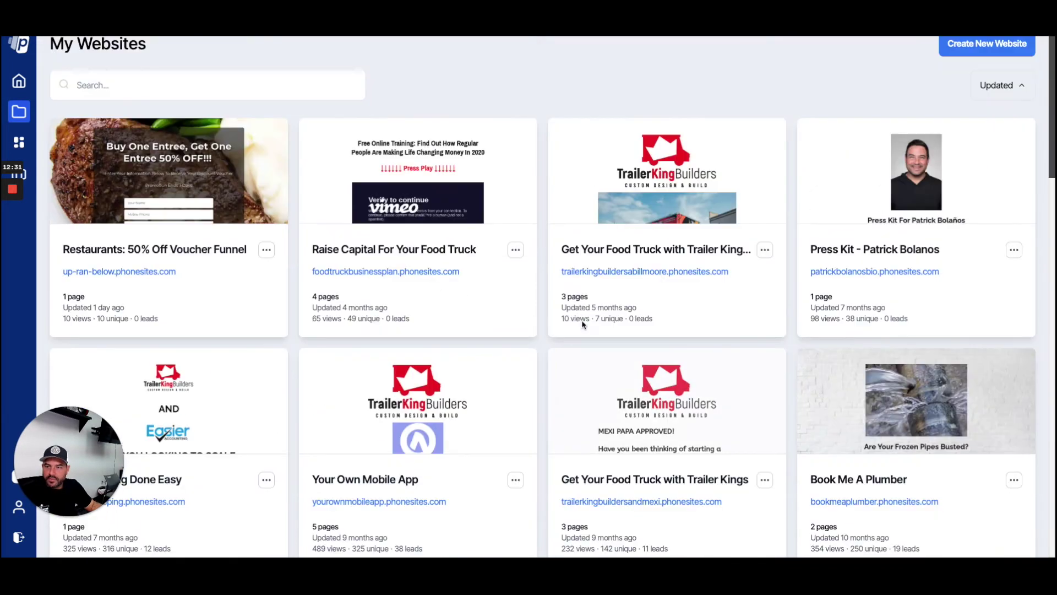
- Open the Restaurants: 50% Off Voucher Funnel site's Buy One Entree voucher page in the editor
{"action": "left_click", "coordinate": [144, 253]}
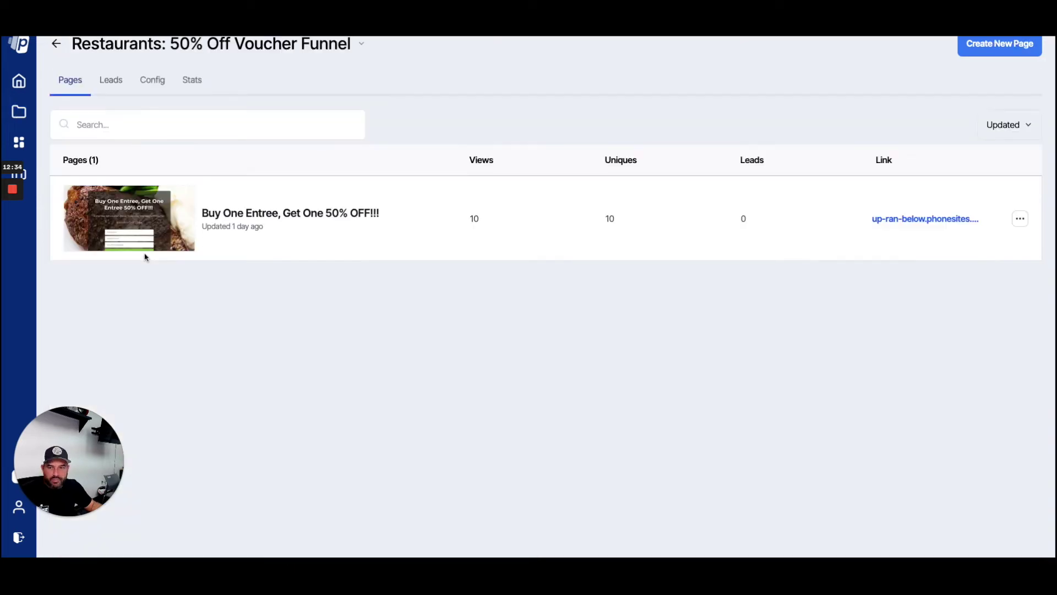
{"action": "left_click", "coordinate": [302, 222]}
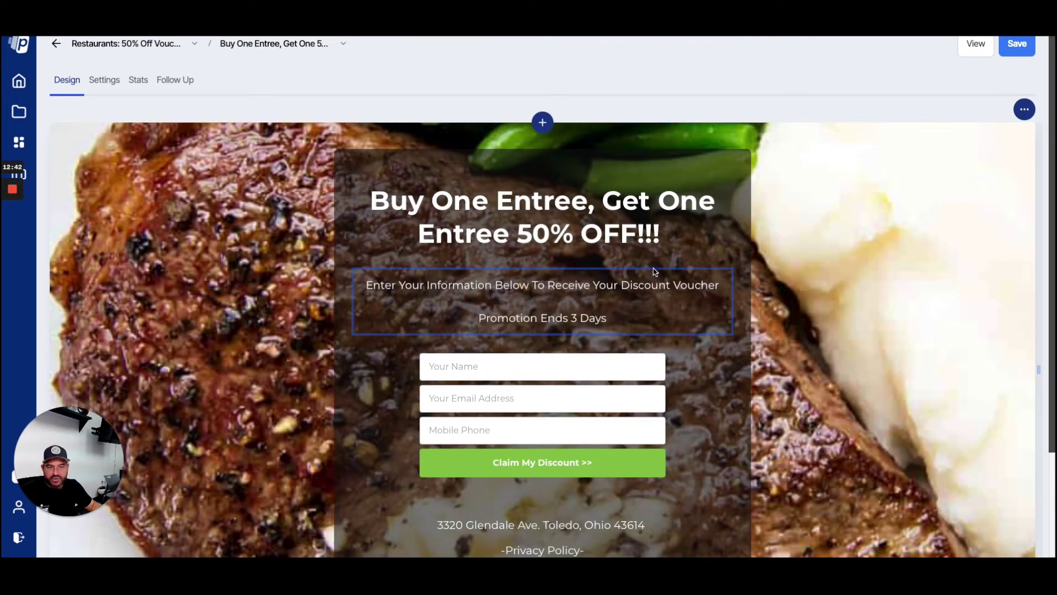
{"action": "scroll", "coordinate": [929, 258], "scroll_direction": "down", "scroll_amount": 1}
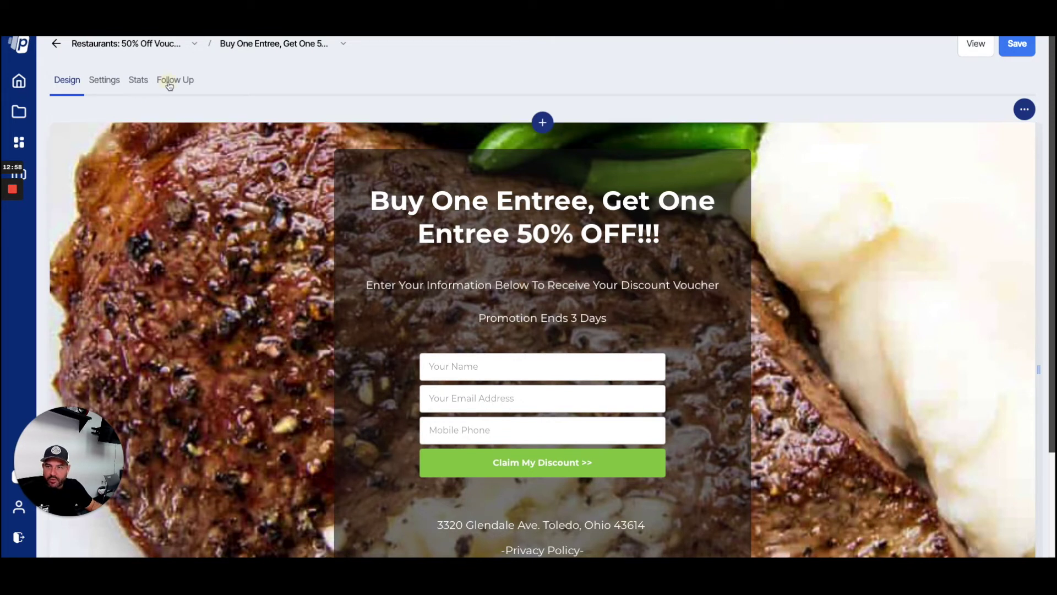
- Create an email follow-up for the voucher page, sent after 3 minutes with subject 'Thanks!'
{"action": "left_click", "coordinate": [169, 82]}
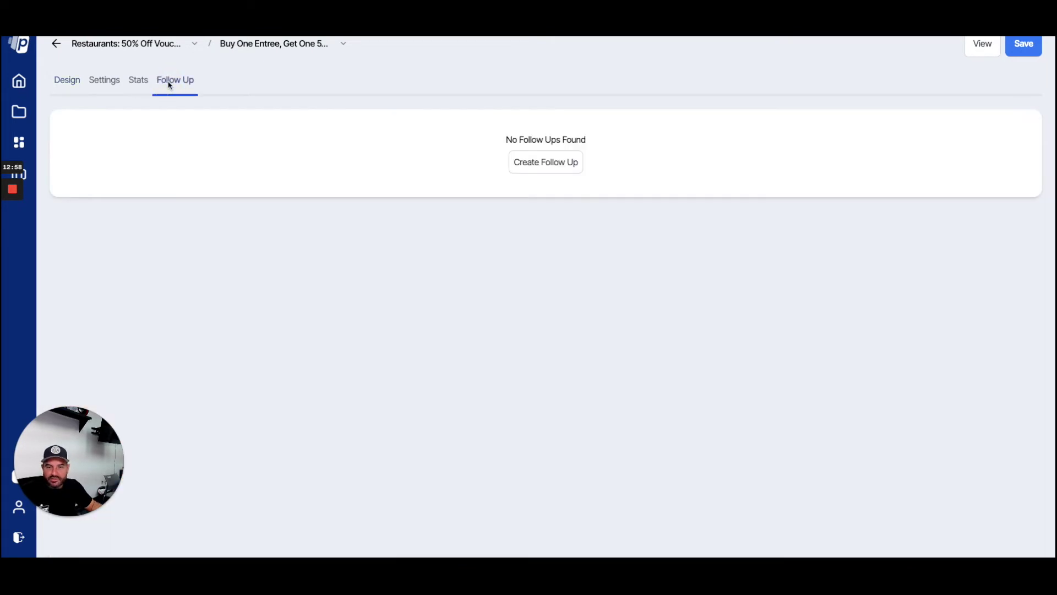
{"action": "left_click", "coordinate": [556, 173]}
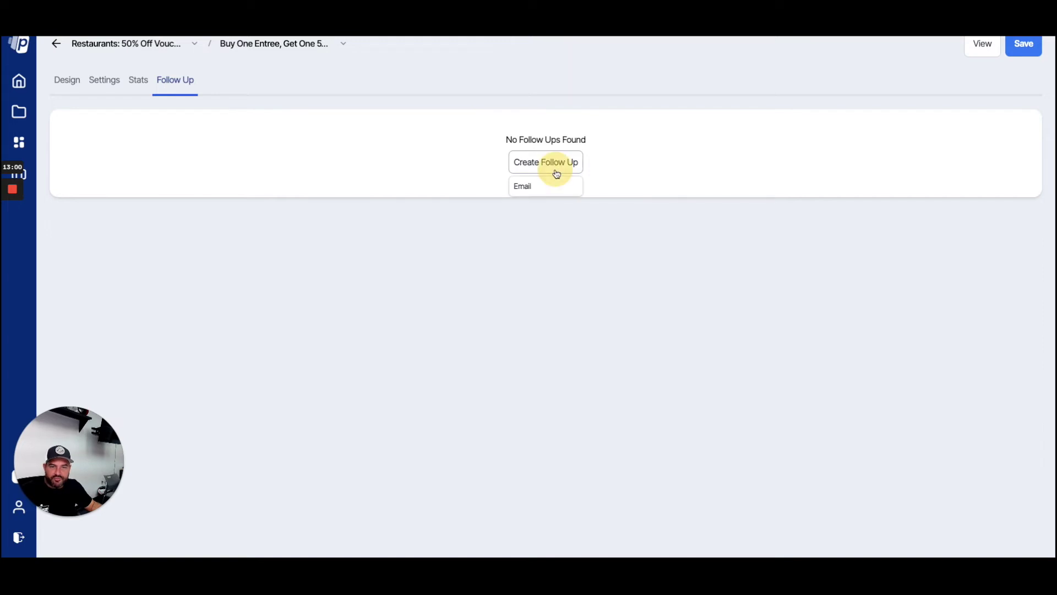
{"action": "left_click", "coordinate": [551, 185]}
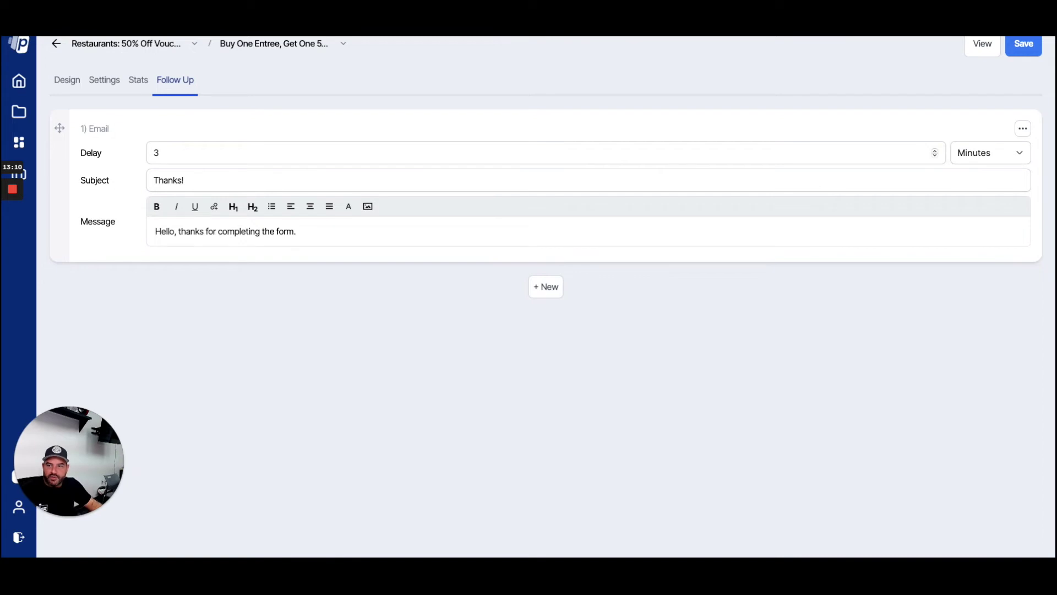
- Review the voucher page's Settings and Stats, then return to the Design view
{"action": "left_click", "coordinate": [104, 83]}
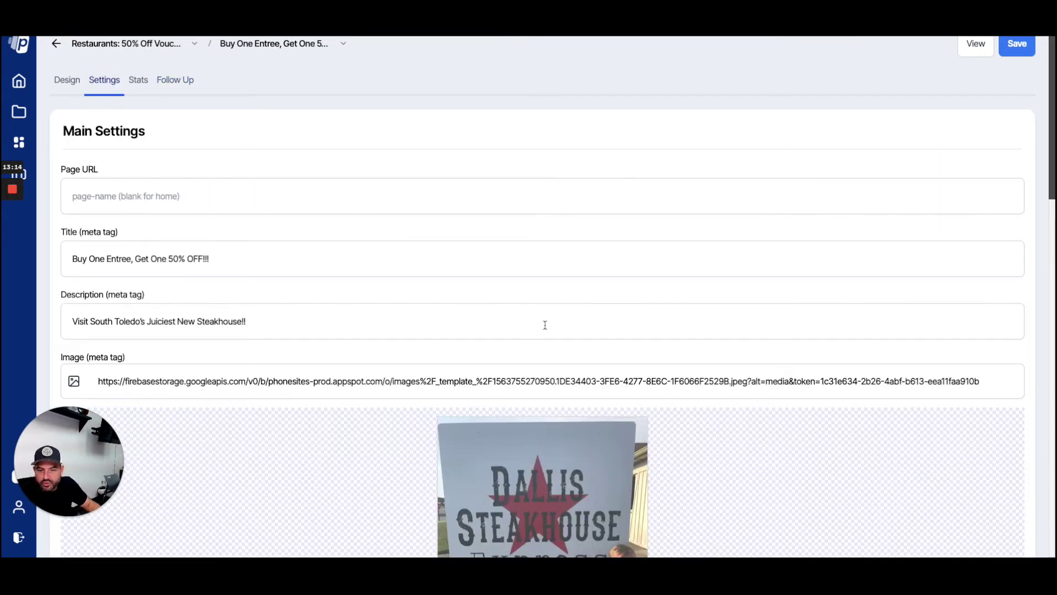
{"action": "scroll", "coordinate": [545, 325], "scroll_direction": "down", "scroll_amount": 5}
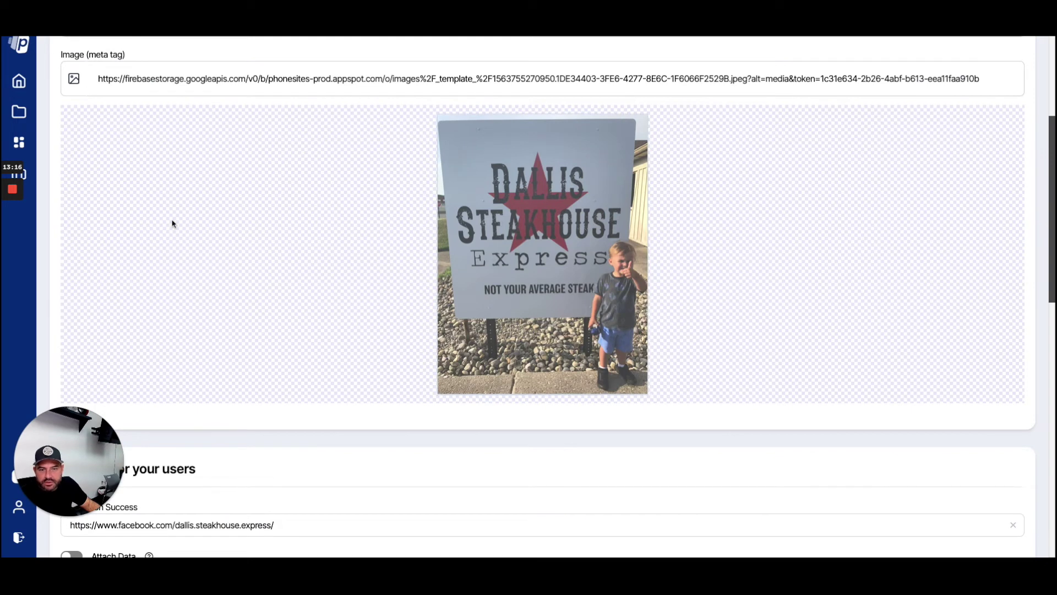
{"action": "scroll", "coordinate": [173, 221], "scroll_direction": "up", "scroll_amount": 5}
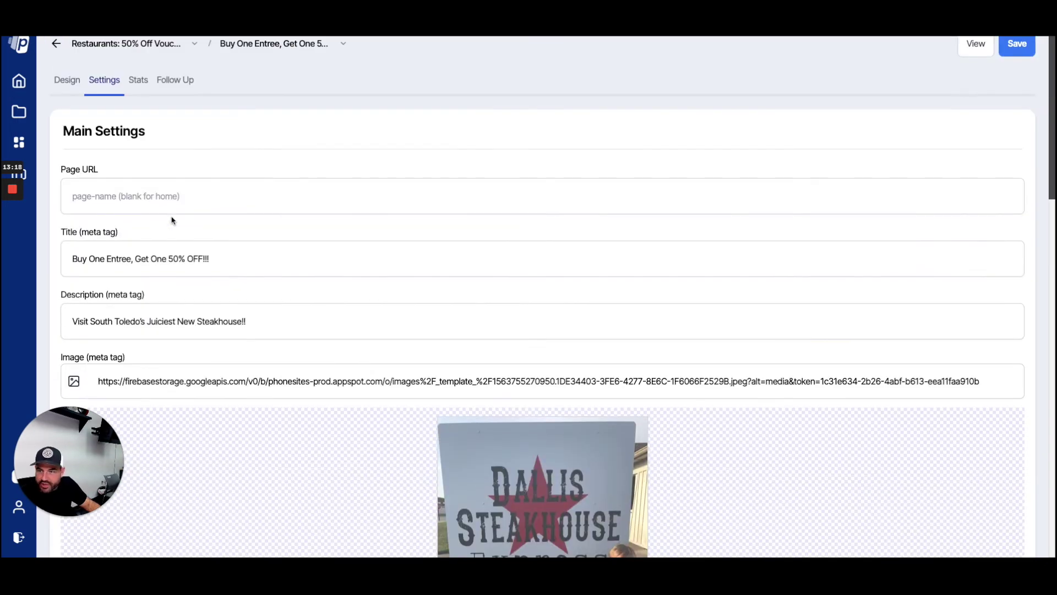
{"action": "left_click", "coordinate": [138, 81]}
{"action": "left_click", "coordinate": [67, 83]}
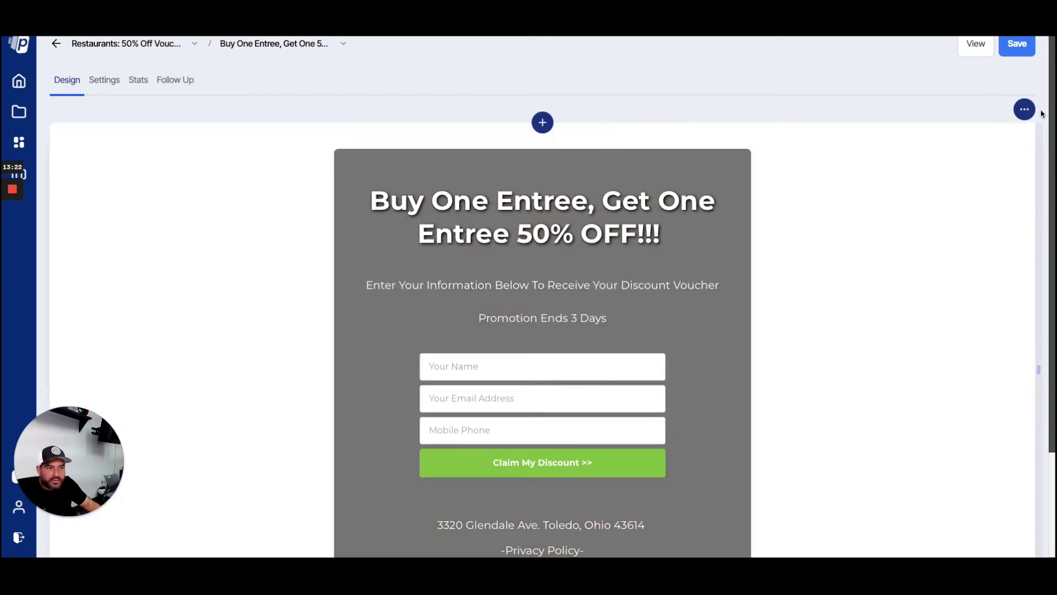
- Preview the voucher page as visitors see it, then focus the browser address bar
{"action": "left_click", "coordinate": [1027, 110]}
{"action": "left_click", "coordinate": [1027, 110]}
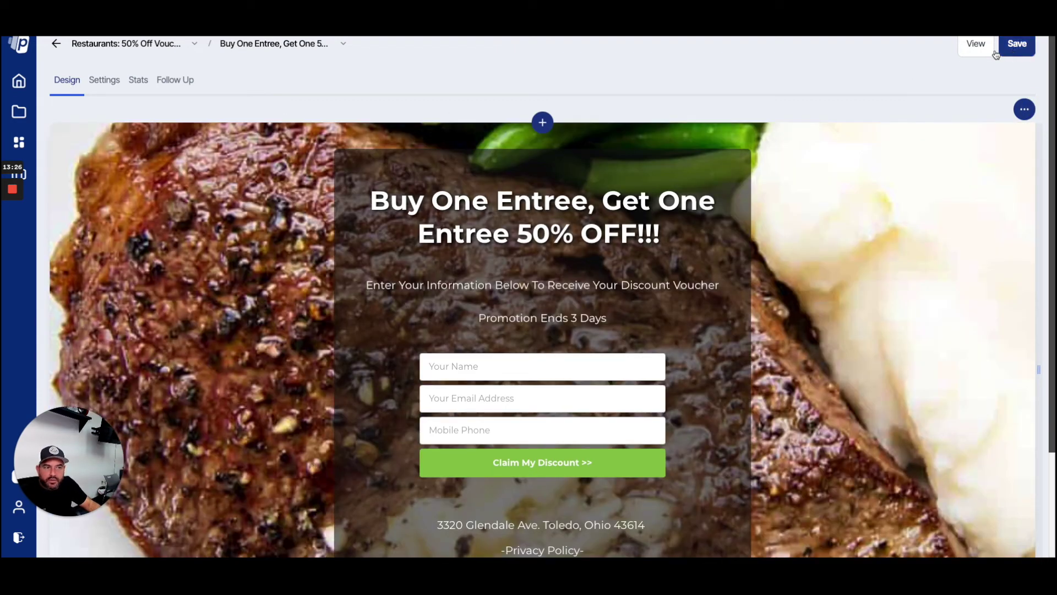
{"action": "left_click", "coordinate": [975, 44]}
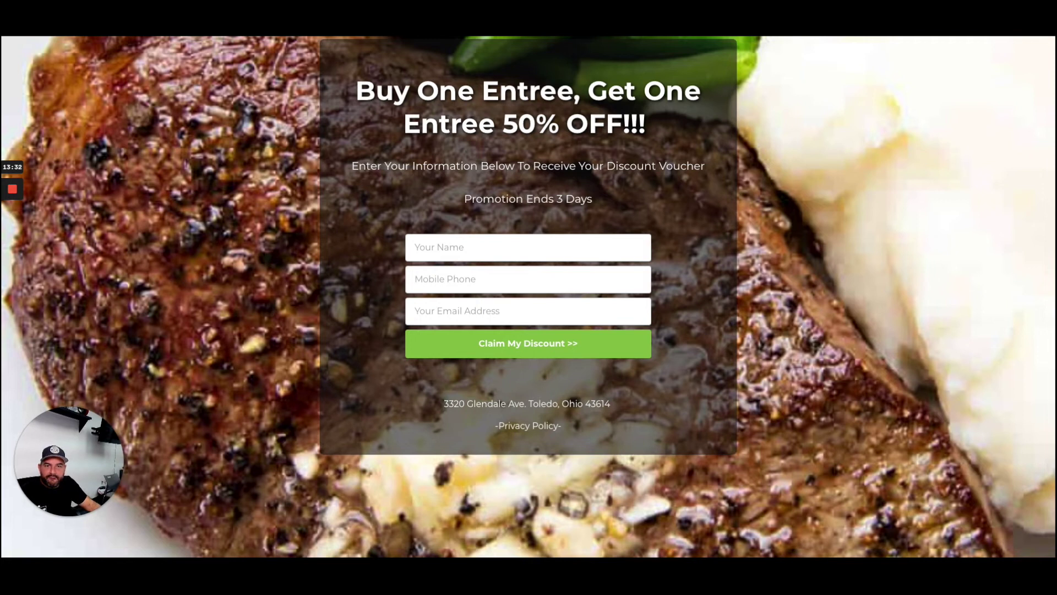
{"action": "key", "text": "super+l"}
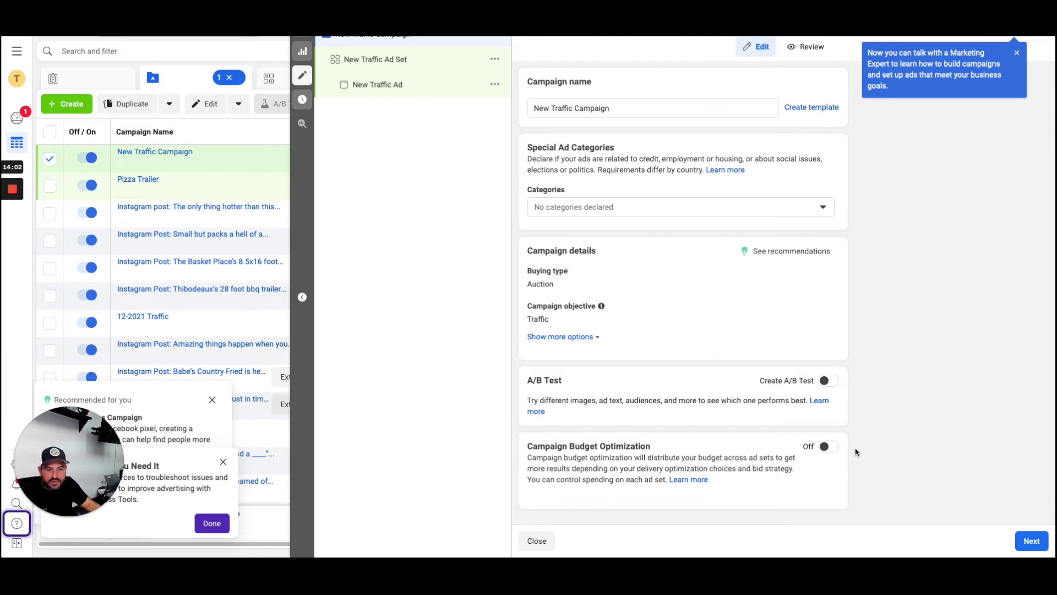
- Turn on campaign budget optimization, keeping a $20.00 daily budget
{"action": "left_click", "coordinate": [824, 451]}
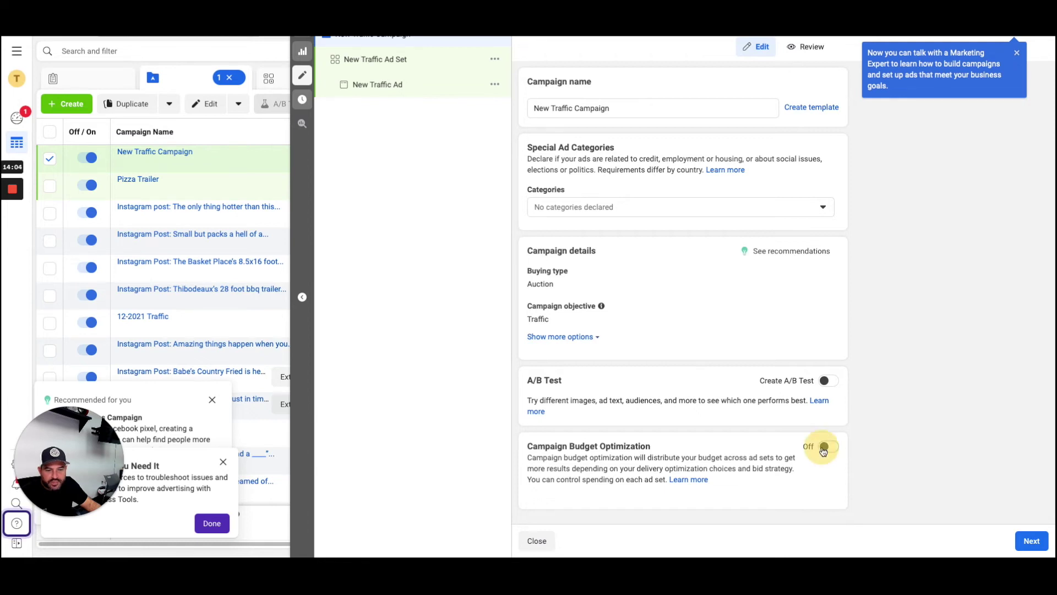
{"action": "left_click", "coordinate": [827, 452]}
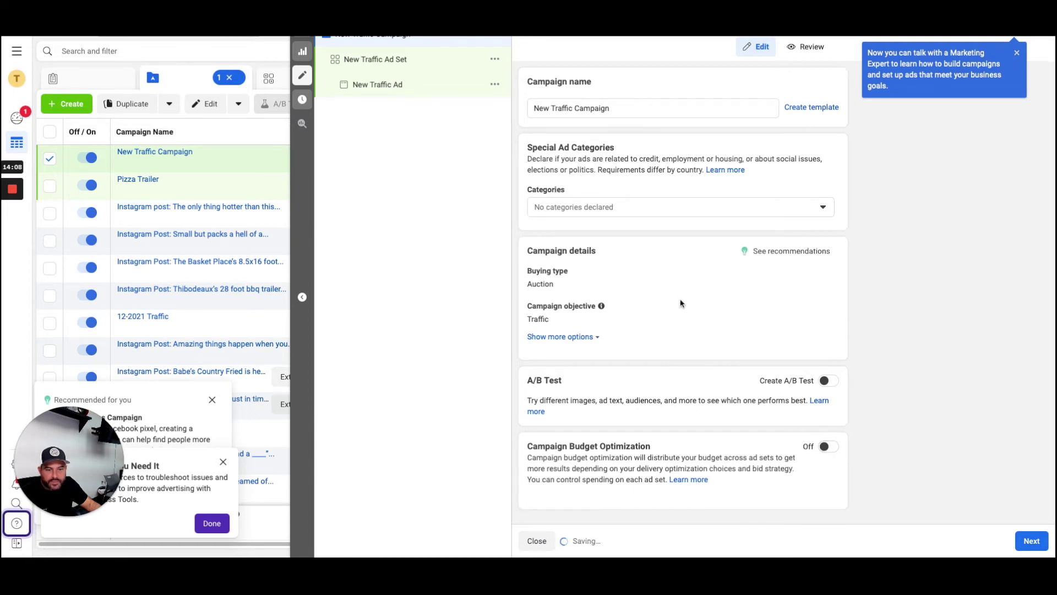
{"action": "left_click", "coordinate": [826, 448]}
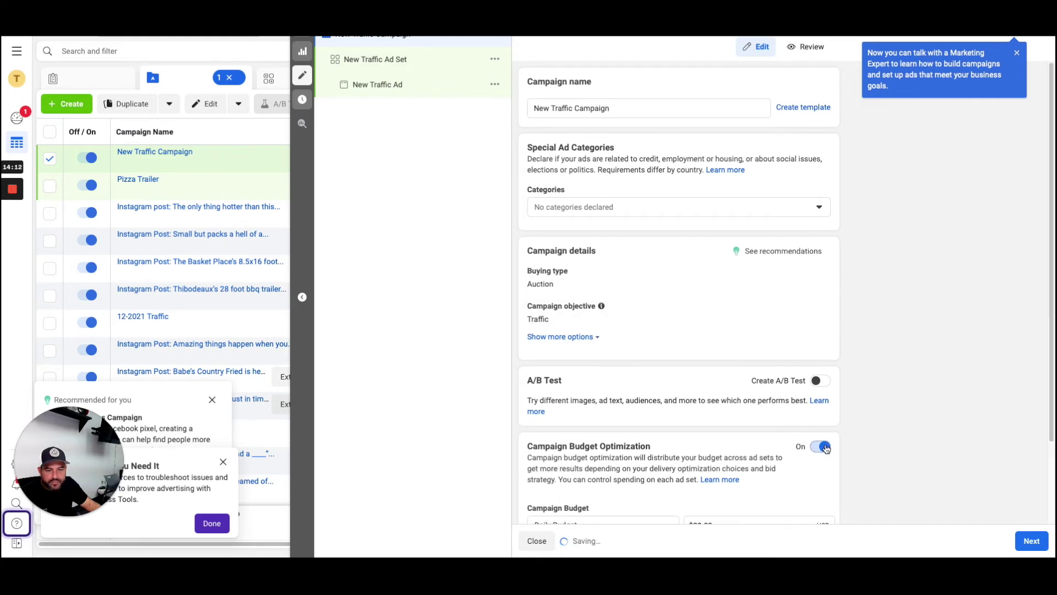
{"action": "scroll", "coordinate": [737, 366], "scroll_direction": "down", "scroll_amount": 2}
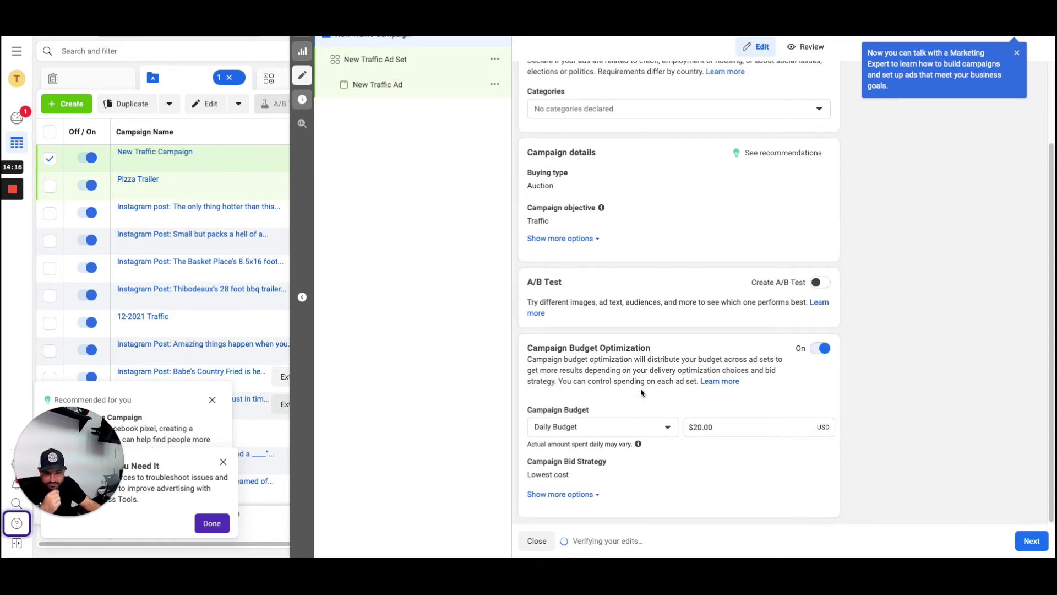
{"action": "left_click", "coordinate": [661, 430]}
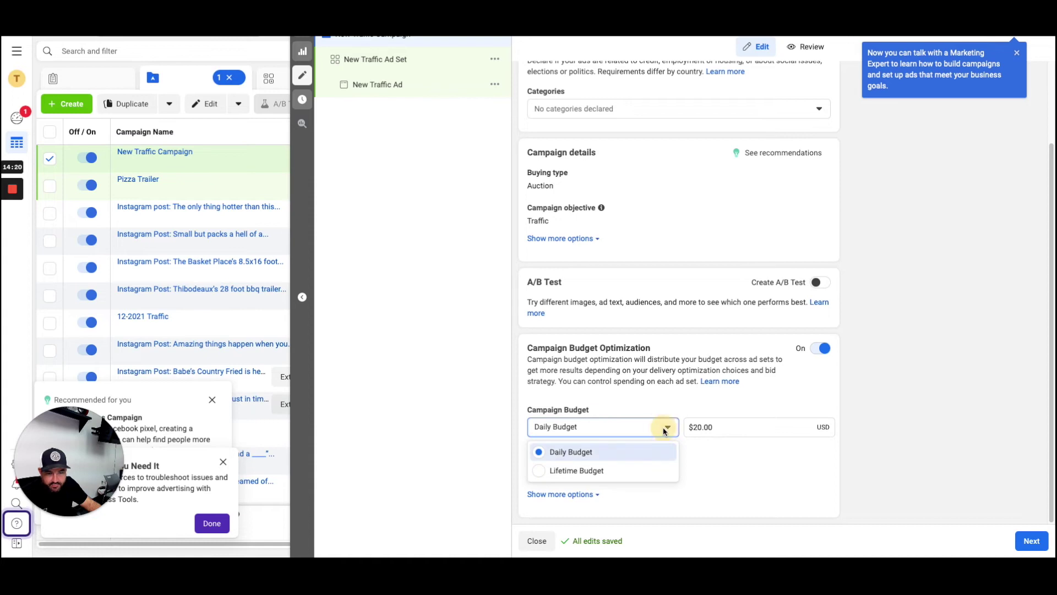
{"action": "left_click", "coordinate": [663, 428]}
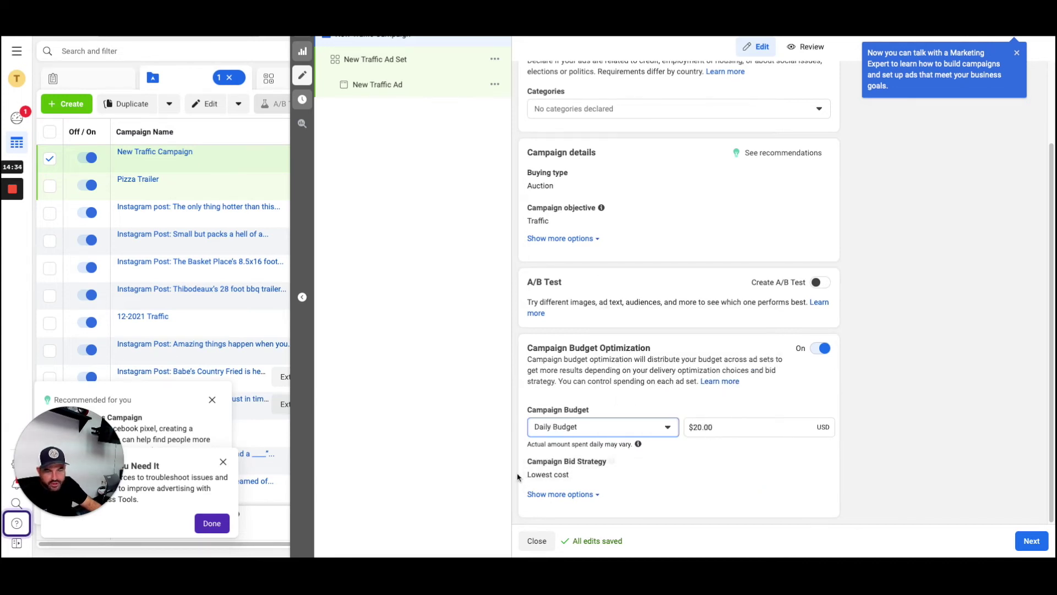
- Reveal extra campaign options such as ad scheduling and continue to the ad set
{"action": "left_click", "coordinate": [594, 497]}
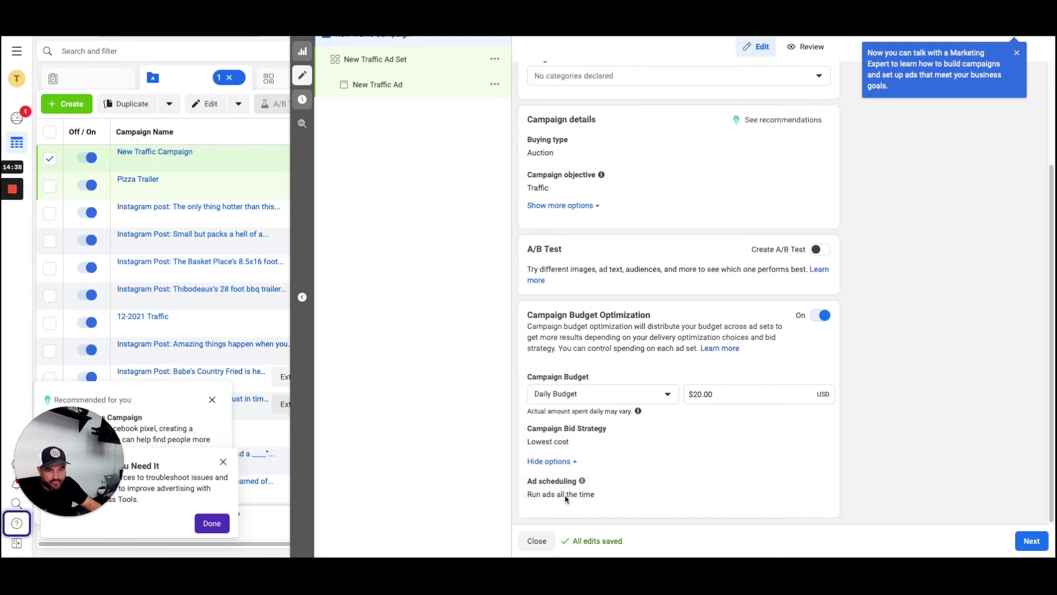
{"action": "scroll", "coordinate": [668, 480], "scroll_direction": "up", "scroll_amount": 3}
{"action": "scroll", "coordinate": [681, 483], "scroll_direction": "down", "scroll_amount": 3}
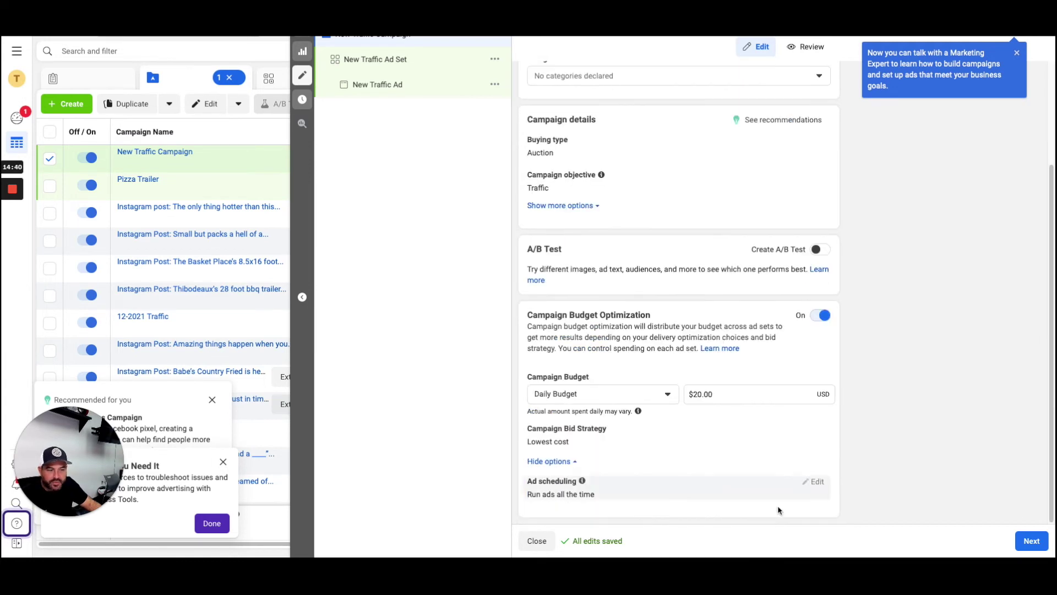
{"action": "left_click", "coordinate": [1017, 533]}
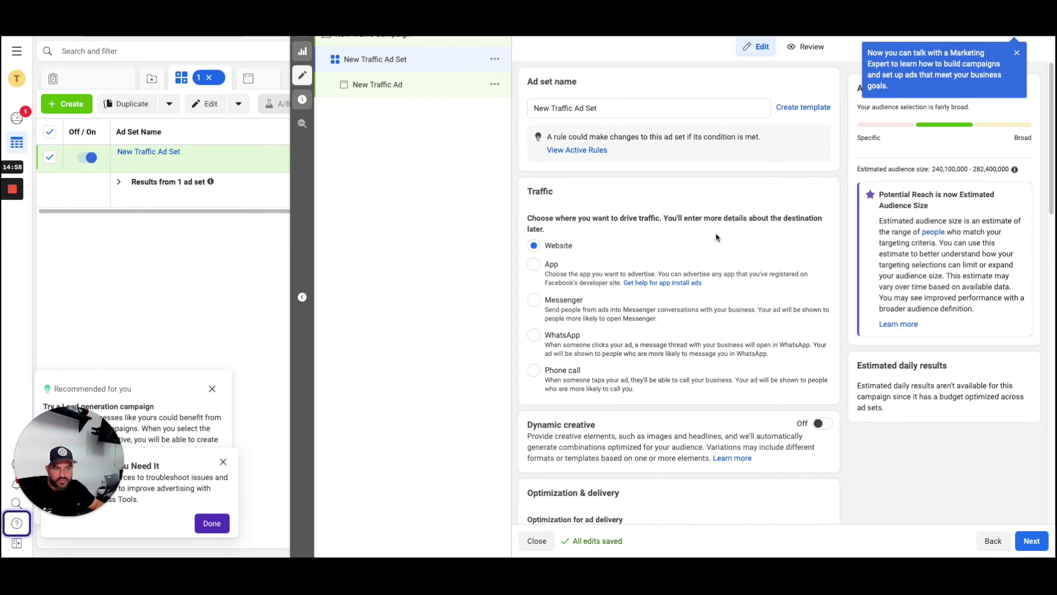
- Keep ad delivery optimized for Link clicks and review the Dec 8, 2021 start with no end date
{"action": "scroll", "coordinate": [735, 231], "scroll_direction": "down", "scroll_amount": 6}
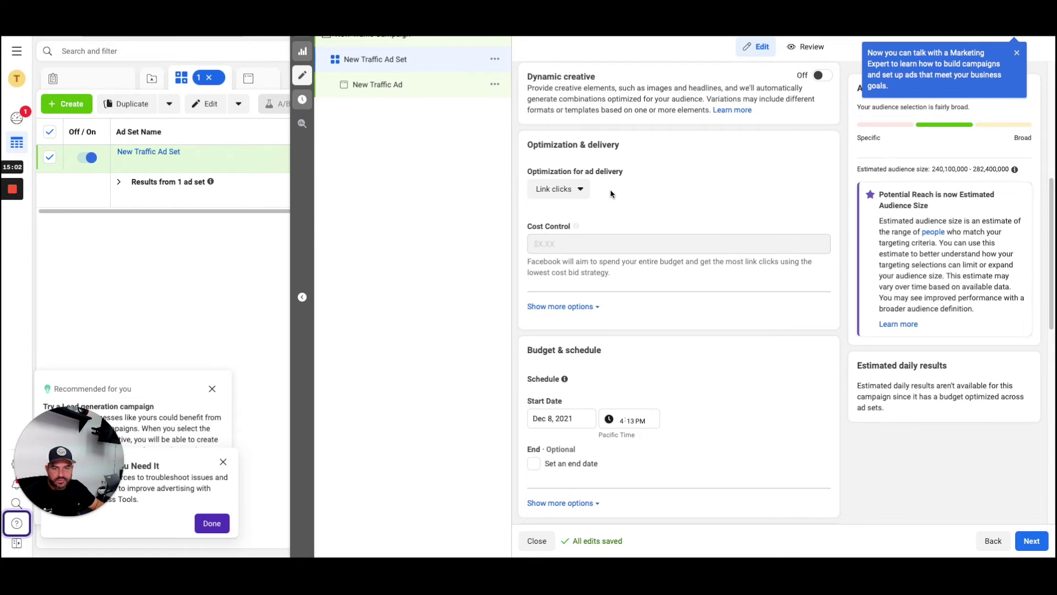
{"action": "left_click", "coordinate": [581, 190]}
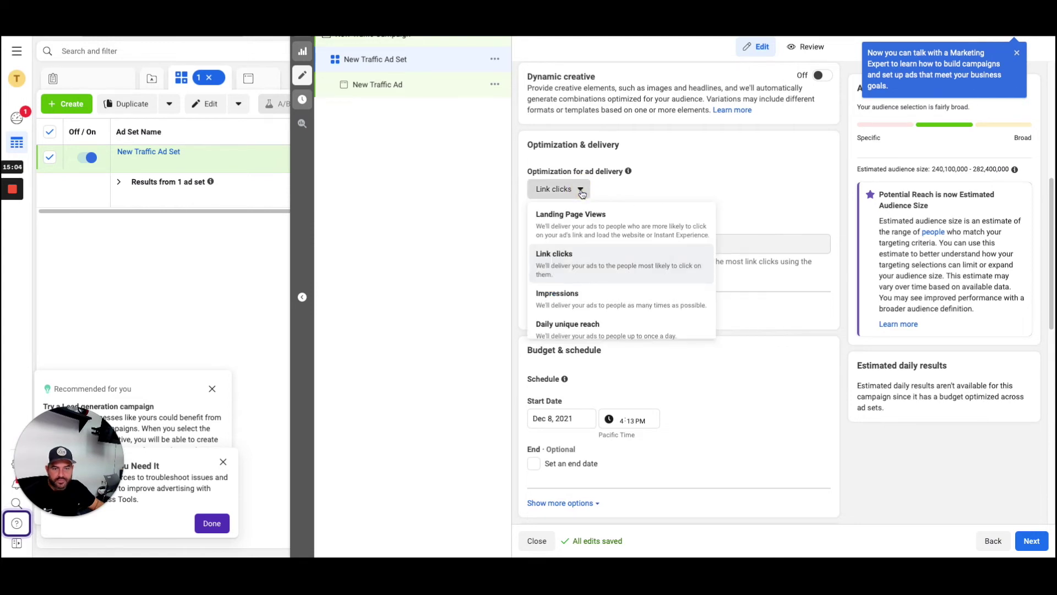
{"action": "scroll", "coordinate": [579, 196], "scroll_direction": "down", "scroll_amount": 1}
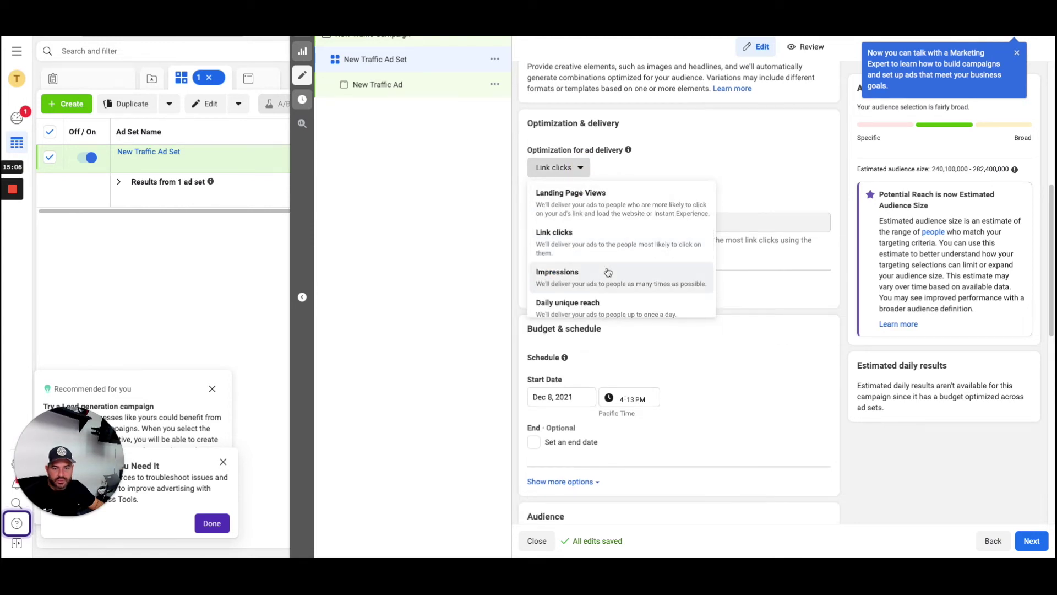
{"action": "left_click", "coordinate": [777, 166]}
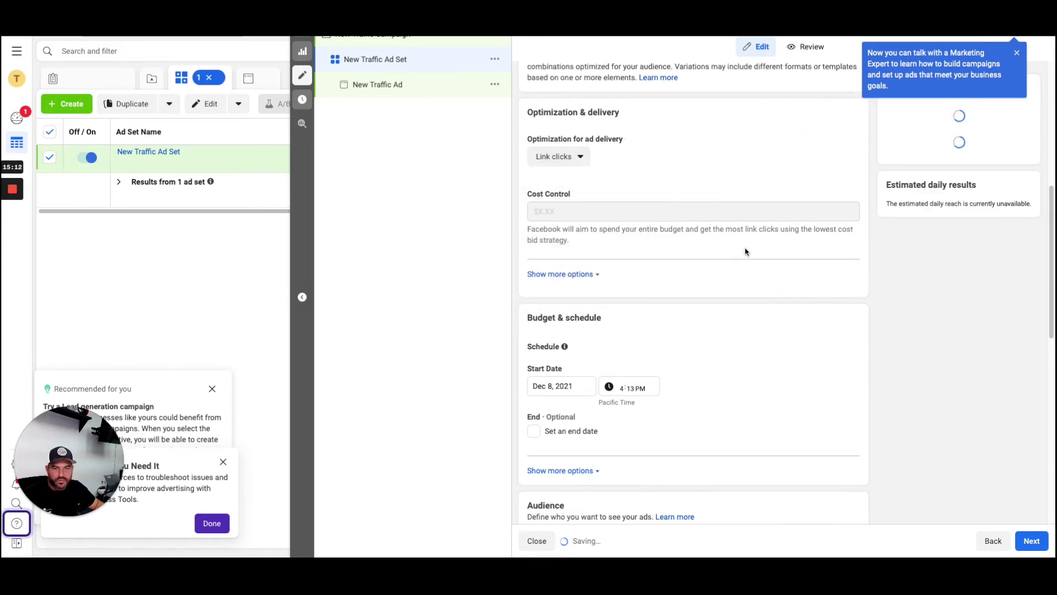
{"action": "scroll", "coordinate": [751, 326], "scroll_direction": "down", "scroll_amount": 2}
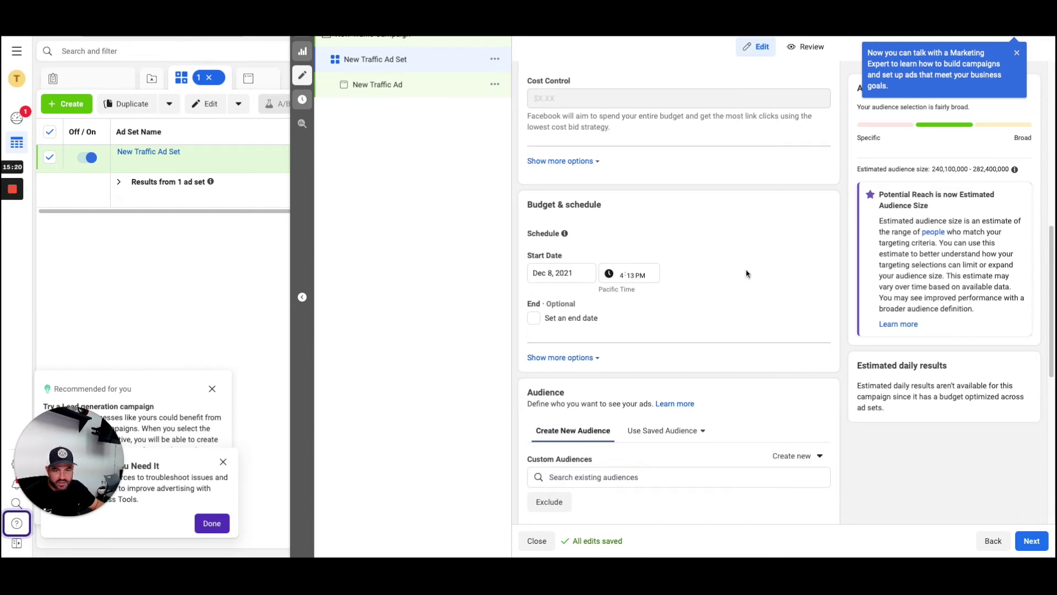
{"action": "scroll", "coordinate": [751, 271], "scroll_direction": "down", "scroll_amount": 2}
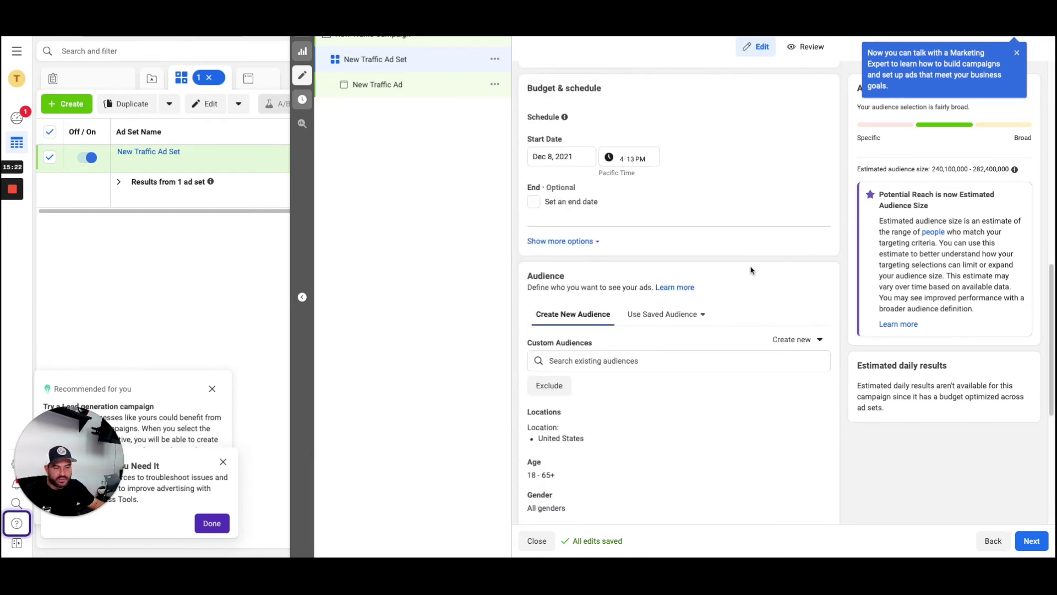
{"action": "scroll", "coordinate": [751, 270], "scroll_direction": "down", "scroll_amount": 4}
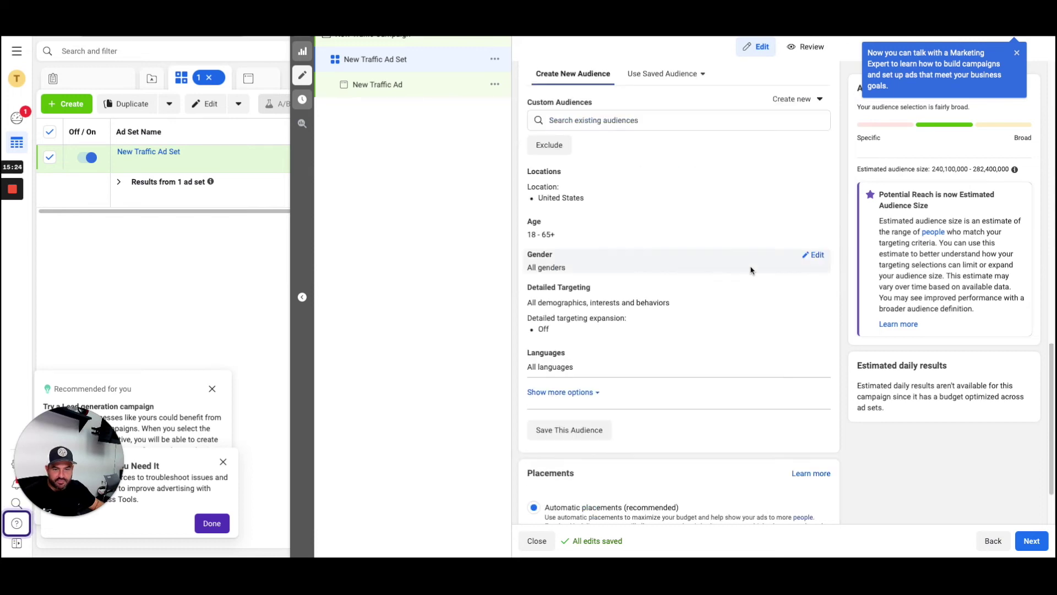
{"action": "scroll", "coordinate": [751, 270], "scroll_direction": "up", "scroll_amount": 6}
{"action": "scroll", "coordinate": [751, 270], "scroll_direction": "down", "scroll_amount": 1}
{"action": "scroll", "coordinate": [751, 270], "scroll_direction": "up", "scroll_amount": 4}
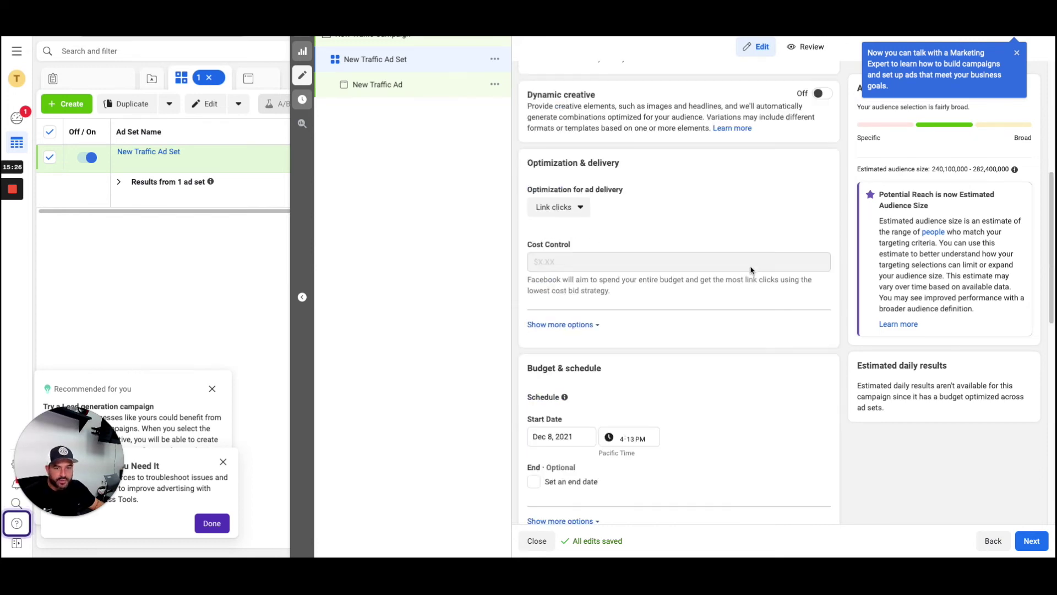
{"action": "scroll", "coordinate": [751, 270], "scroll_direction": "up", "scroll_amount": 6}
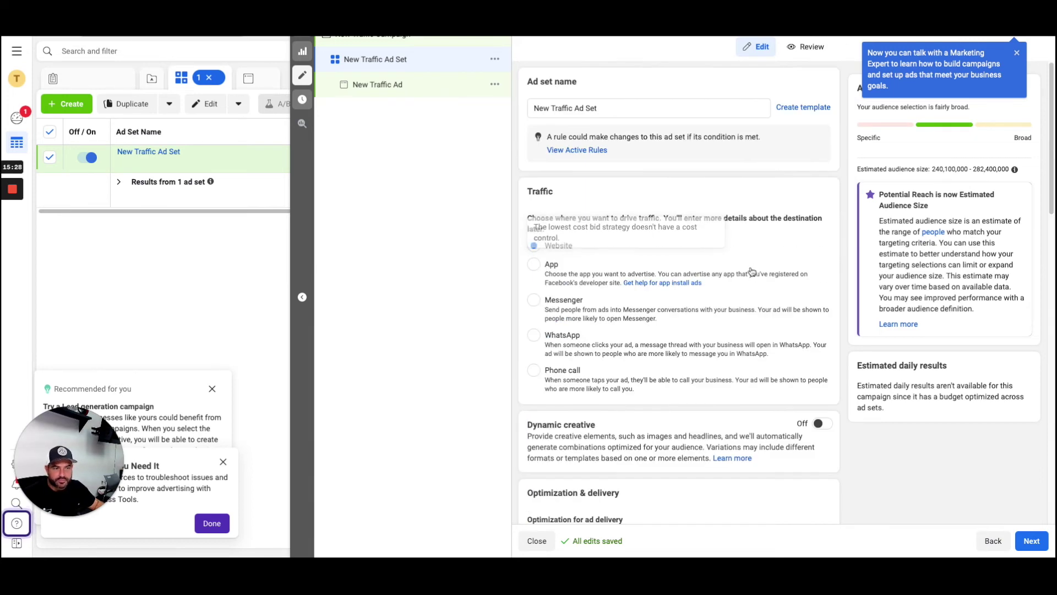
{"action": "scroll", "coordinate": [751, 270], "scroll_direction": "down", "scroll_amount": 4}
- Search Custom Audiences for 'houston', which finds no matches
{"action": "scroll", "coordinate": [751, 271], "scroll_direction": "down", "scroll_amount": 4}
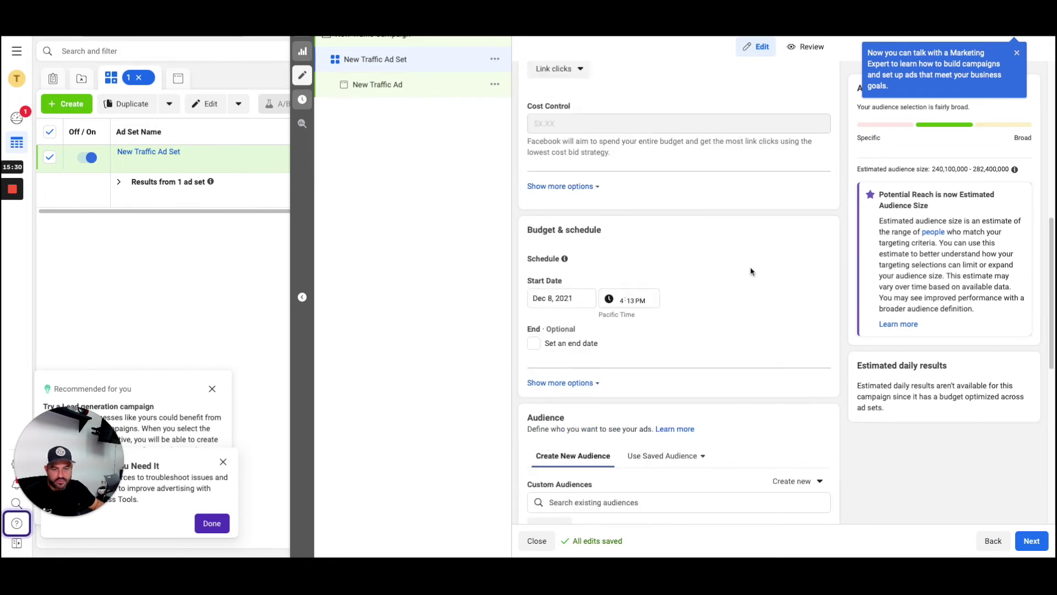
{"action": "scroll", "coordinate": [751, 270], "scroll_direction": "down", "scroll_amount": 4}
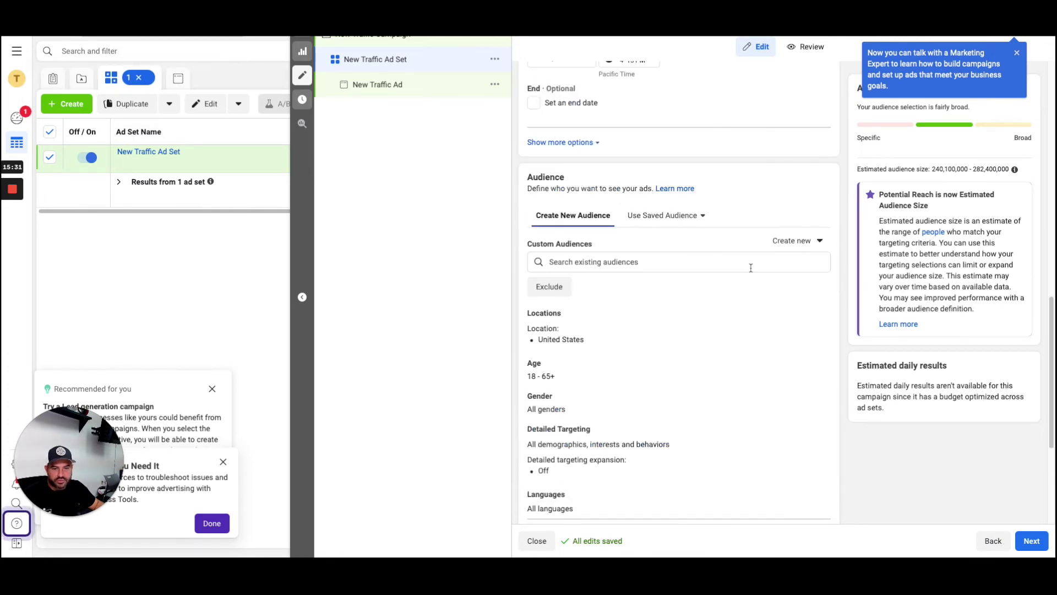
{"action": "left_click", "coordinate": [693, 265]}
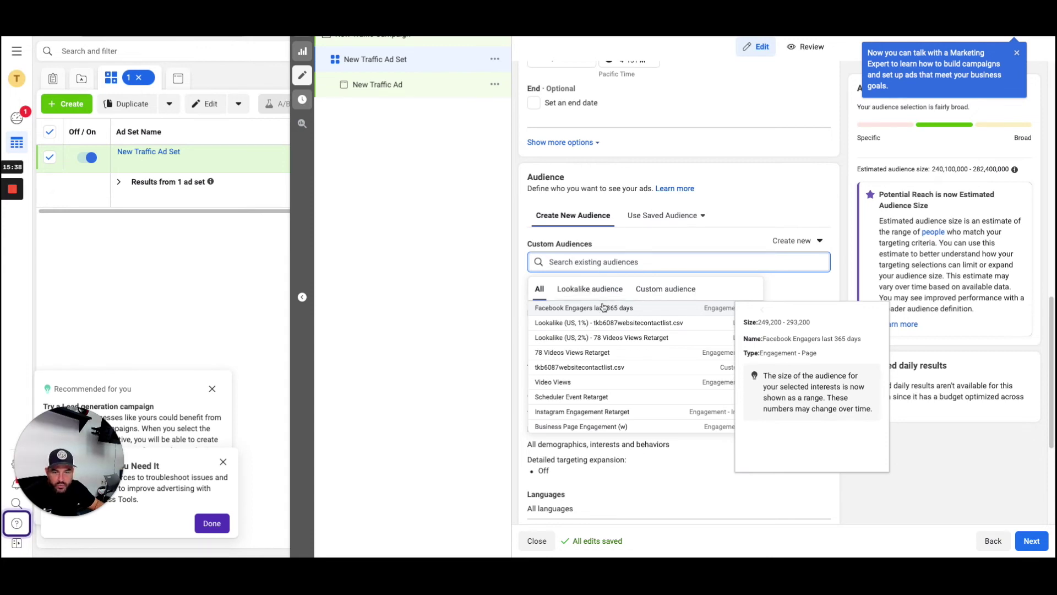
{"action": "scroll", "coordinate": [622, 357], "scroll_direction": "down", "scroll_amount": 5}
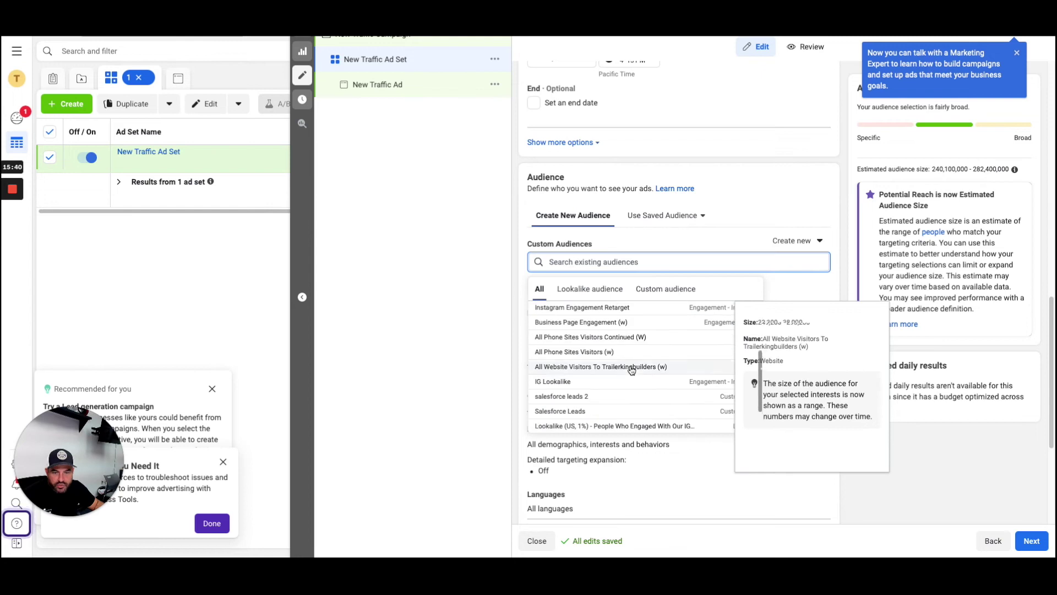
{"action": "scroll", "coordinate": [631, 370], "scroll_direction": "down", "scroll_amount": 1}
{"action": "scroll", "coordinate": [632, 370], "scroll_direction": "up", "scroll_amount": 5}
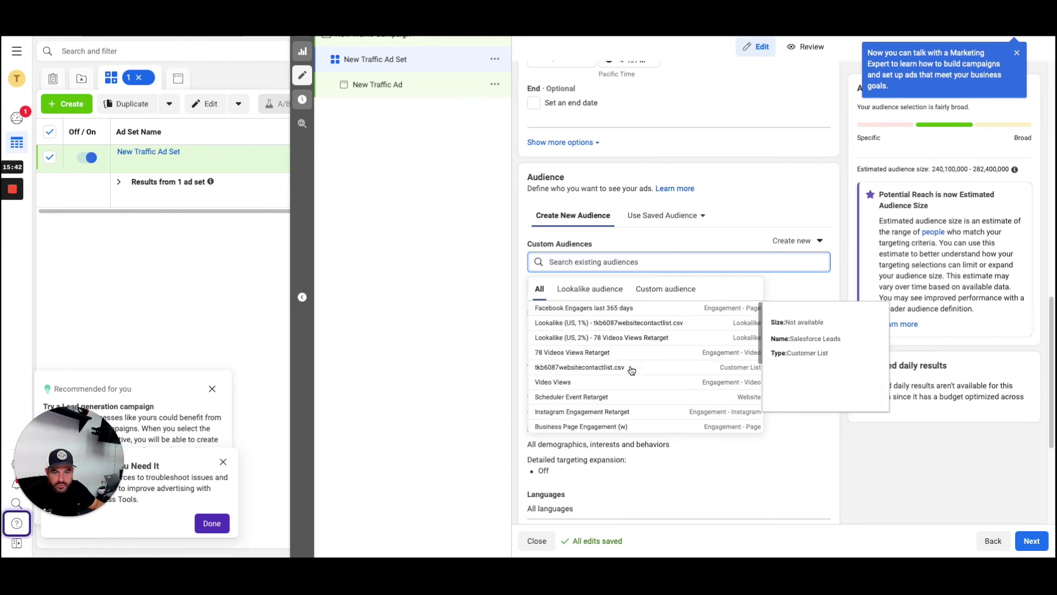
{"action": "type", "text": "houston"}
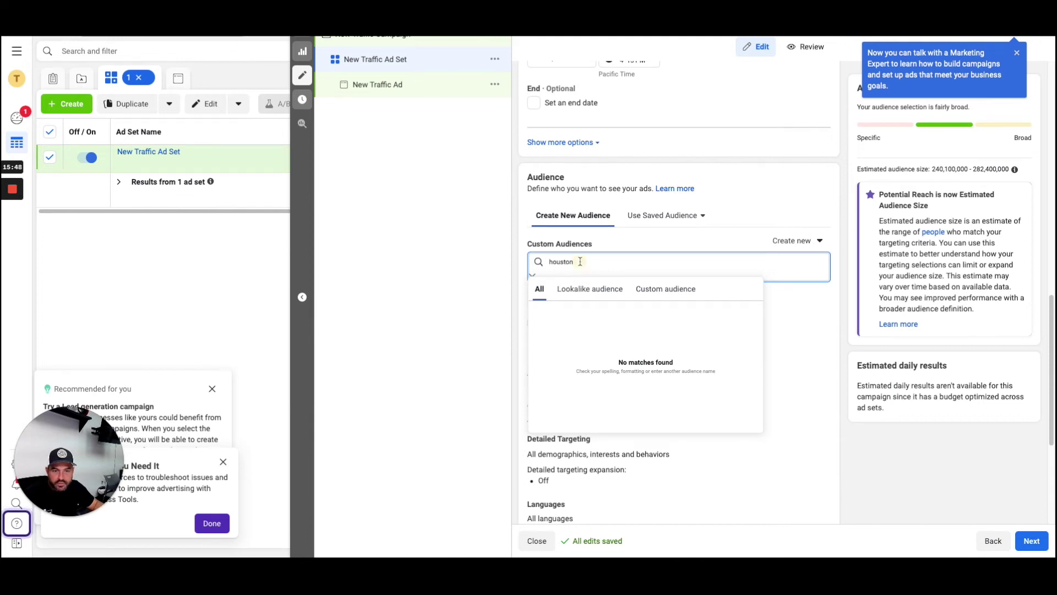
{"action": "left_click_drag", "start_coordinate": [556, 262], "coordinate": [588, 268]}
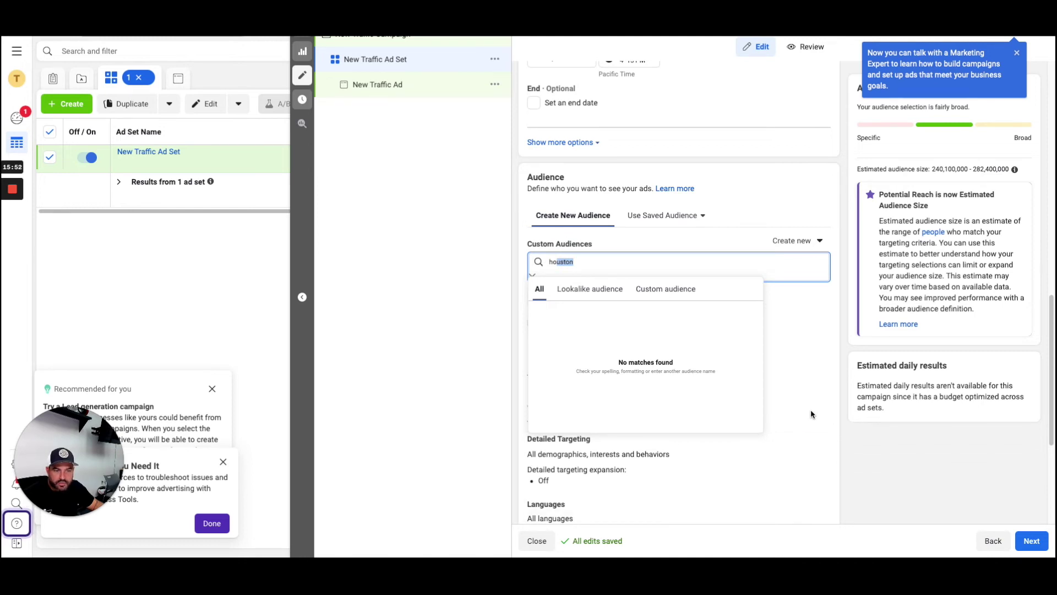
- Apply the saved Houston Food Truck Audience 1620 Westheimer instead
{"action": "left_click", "coordinate": [672, 220]}
{"action": "left_click", "coordinate": [672, 219]}
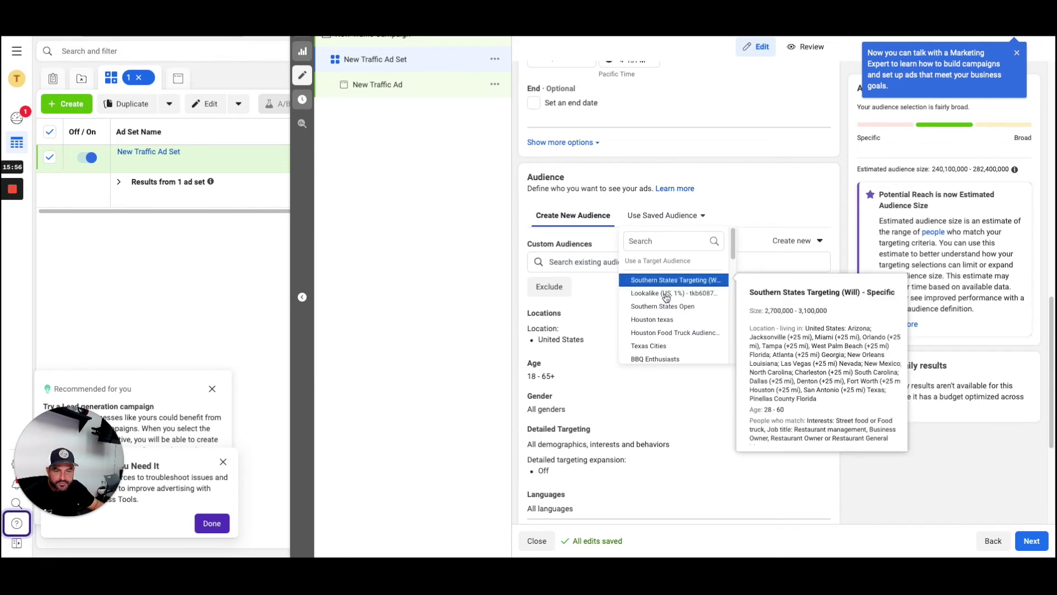
{"action": "left_click", "coordinate": [672, 331]}
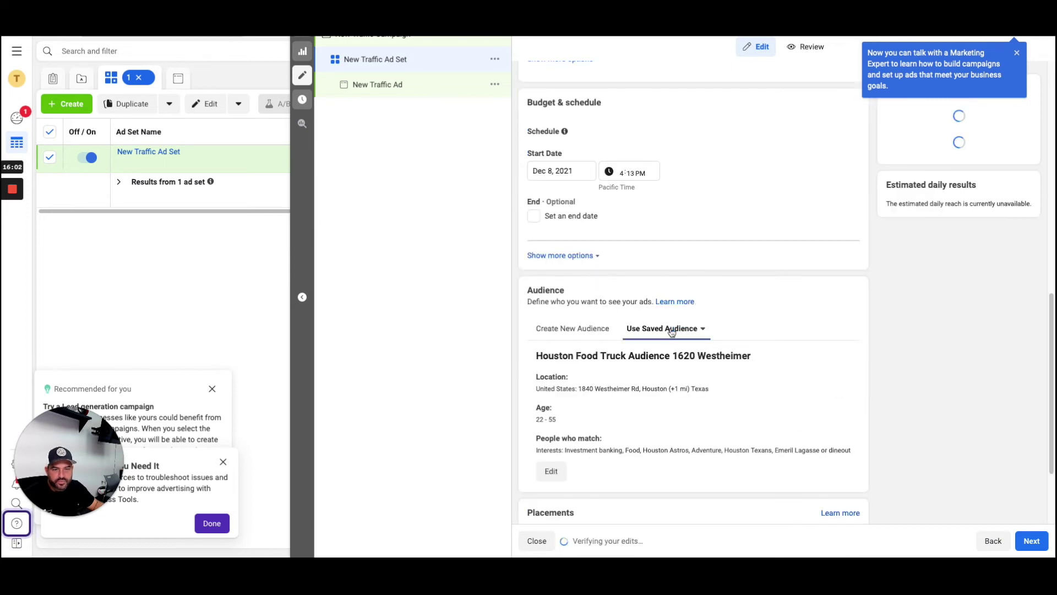
- Keep Automatic placements after briefly trying manual ones, then proceed to the New Traffic Ad
{"action": "scroll", "coordinate": [788, 354], "scroll_direction": "down", "scroll_amount": 3}
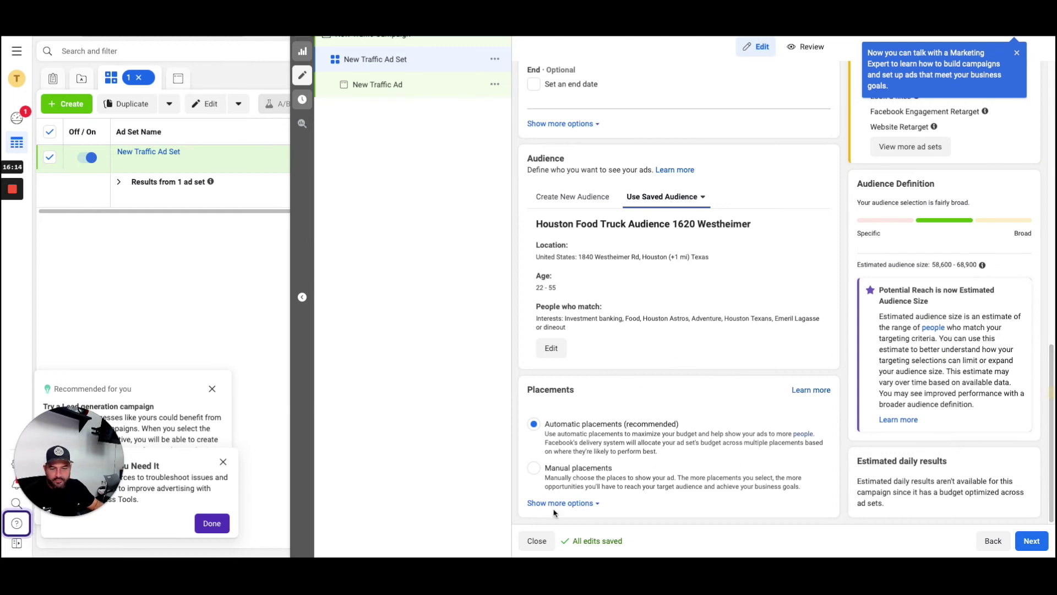
{"action": "left_click", "coordinate": [538, 473]}
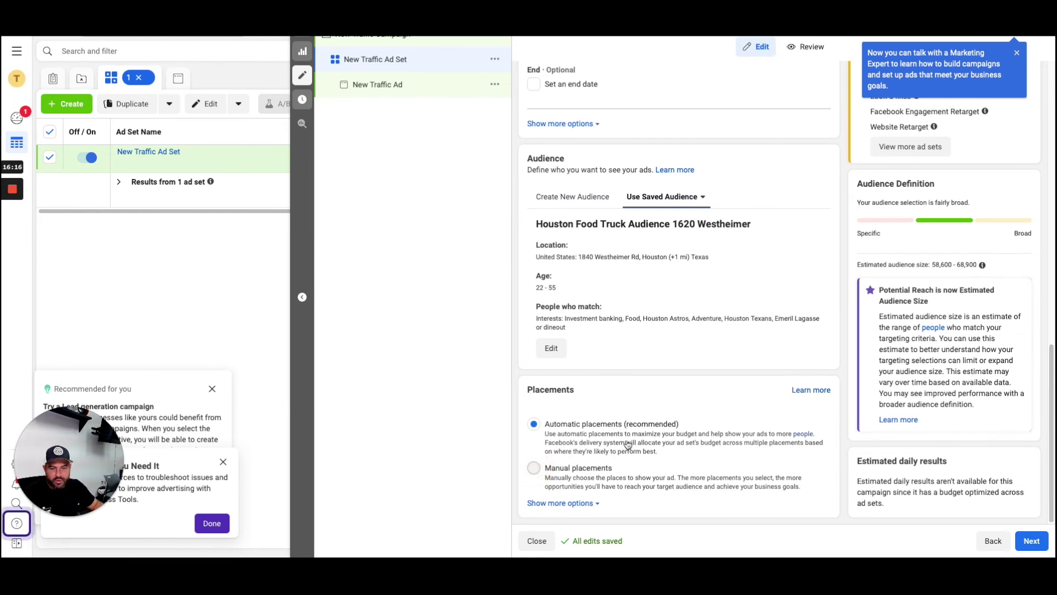
{"action": "scroll", "coordinate": [654, 373], "scroll_direction": "down", "scroll_amount": 4}
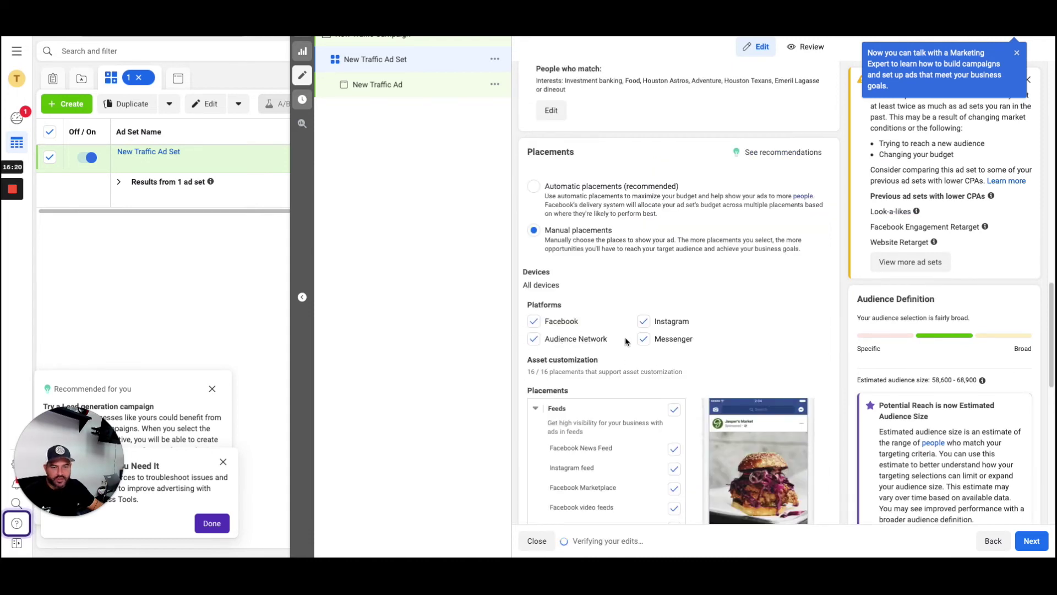
{"action": "left_click", "coordinate": [534, 190]}
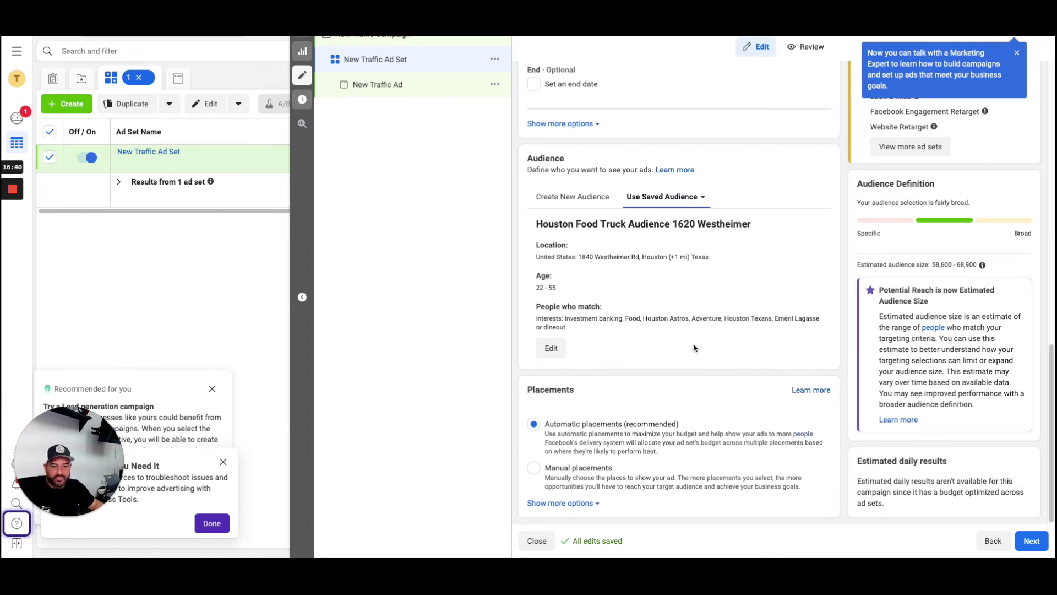
{"action": "scroll", "coordinate": [694, 348], "scroll_direction": "up", "scroll_amount": 8}
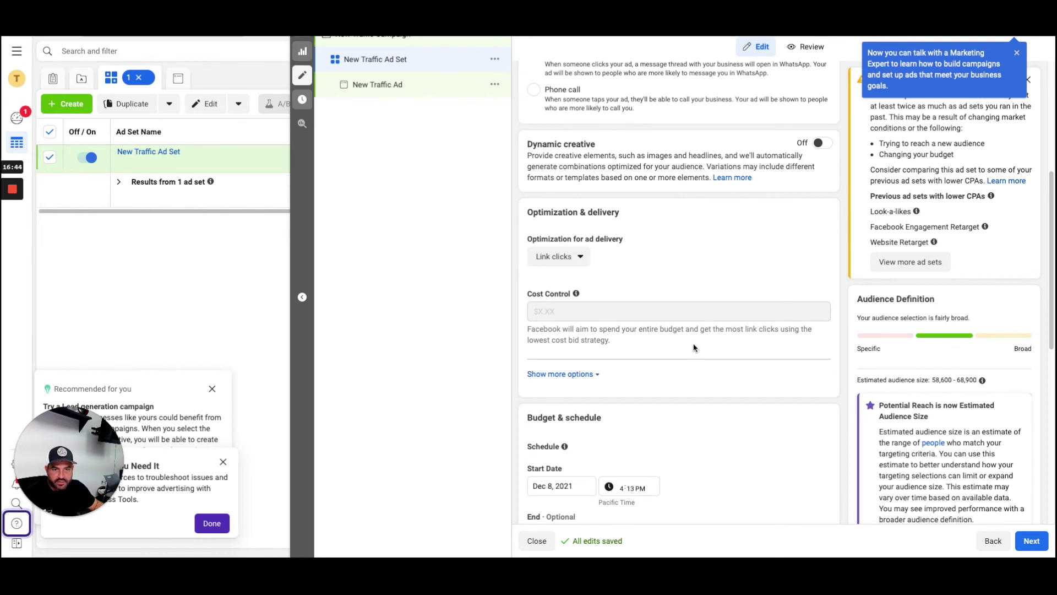
{"action": "scroll", "coordinate": [694, 348], "scroll_direction": "down", "scroll_amount": 8}
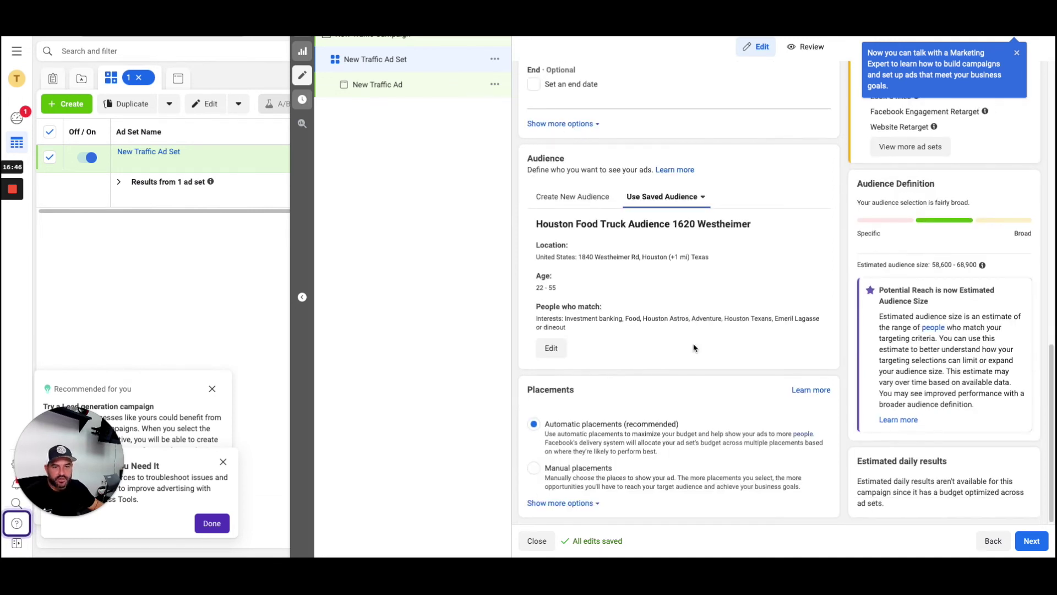
{"action": "left_click", "coordinate": [1032, 541]}
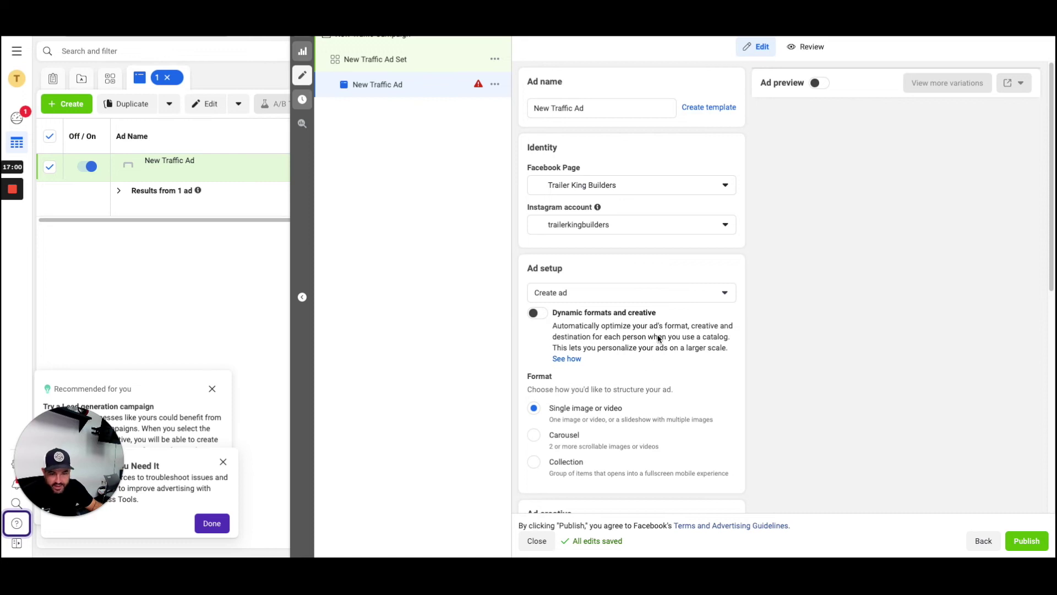
- Try the Carousel ad format, then revert the ad to Single image or video
{"action": "scroll", "coordinate": [655, 363], "scroll_direction": "down", "scroll_amount": 5}
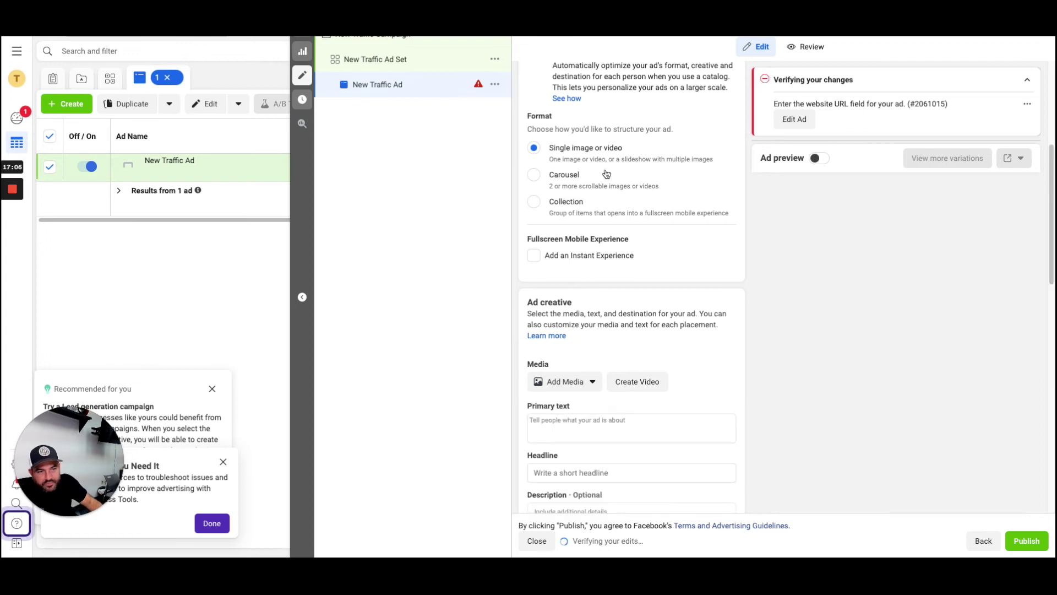
{"action": "left_click", "coordinate": [567, 180]}
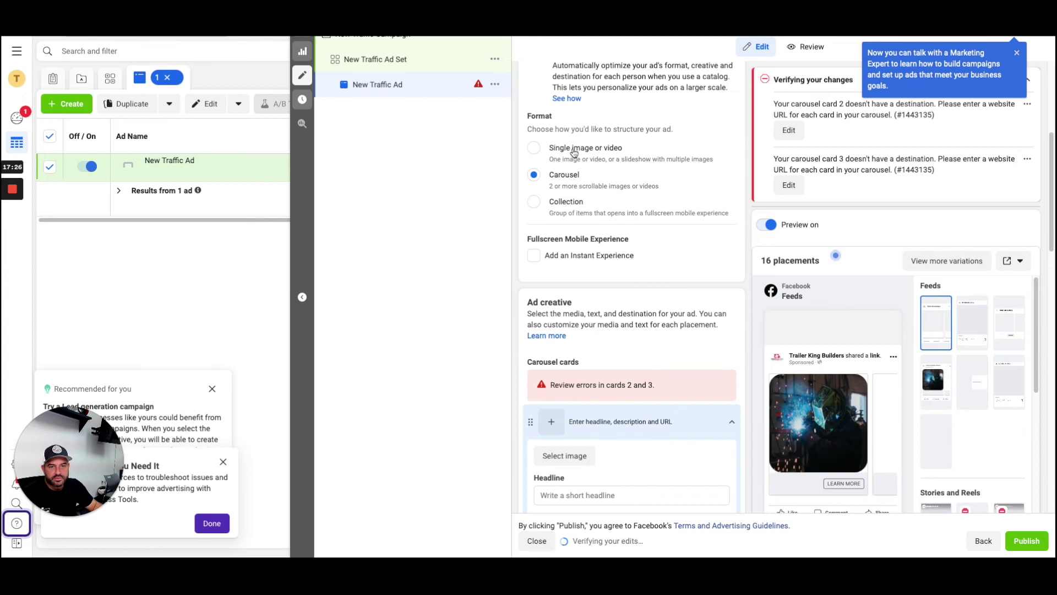
{"action": "left_click", "coordinate": [573, 152]}
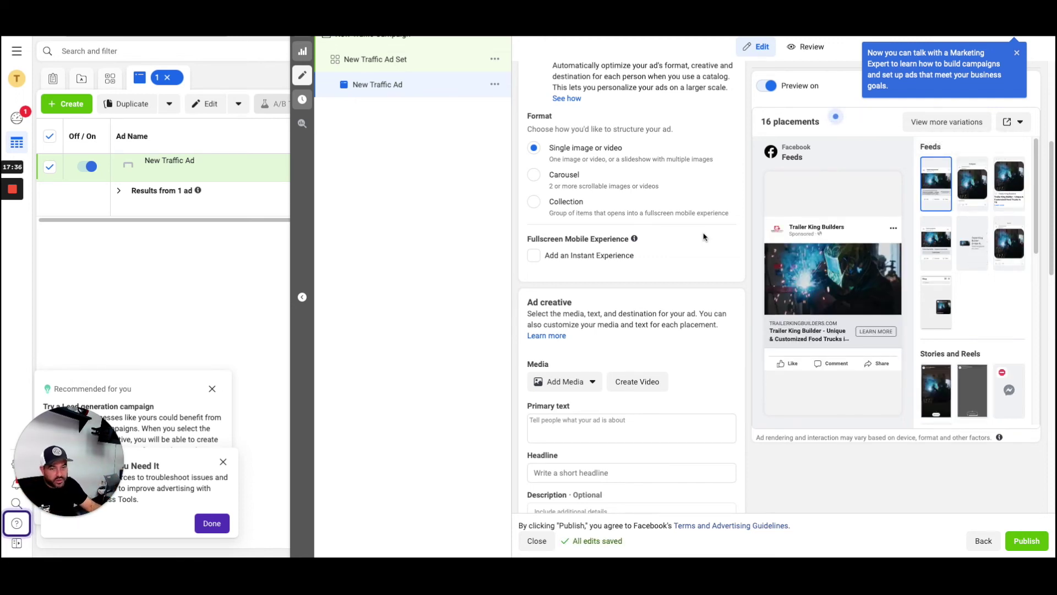
{"action": "scroll", "coordinate": [719, 315], "scroll_direction": "down", "scroll_amount": 1}
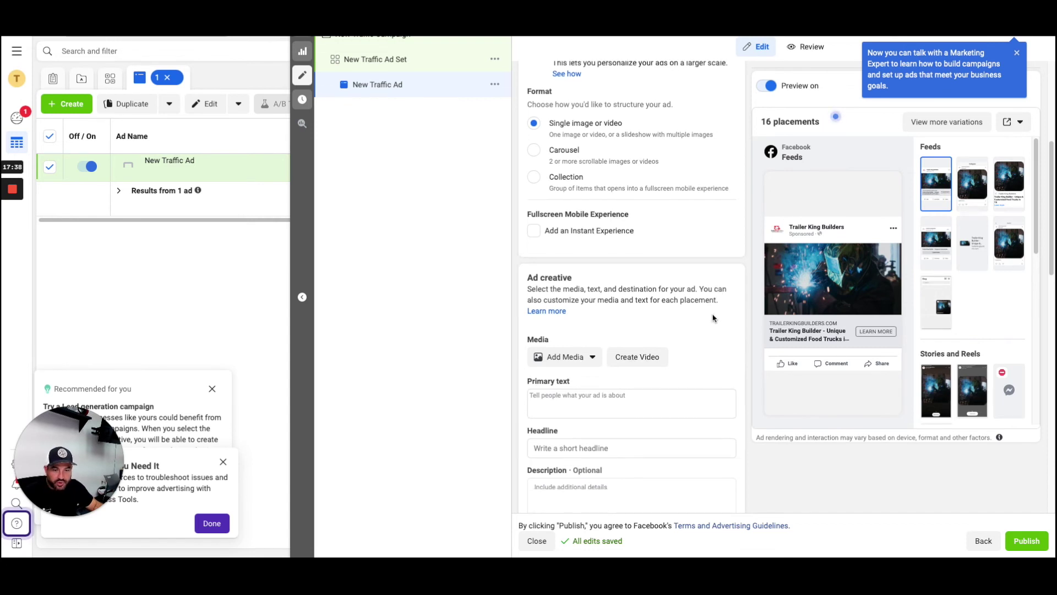
{"action": "left_click", "coordinate": [577, 363]}
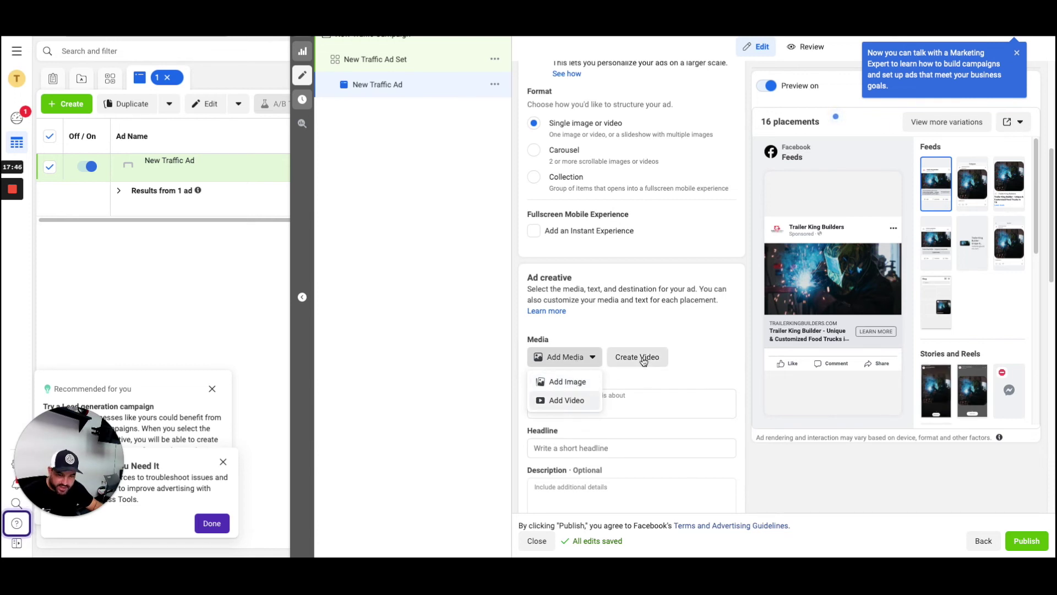
{"action": "left_click", "coordinate": [634, 402]}
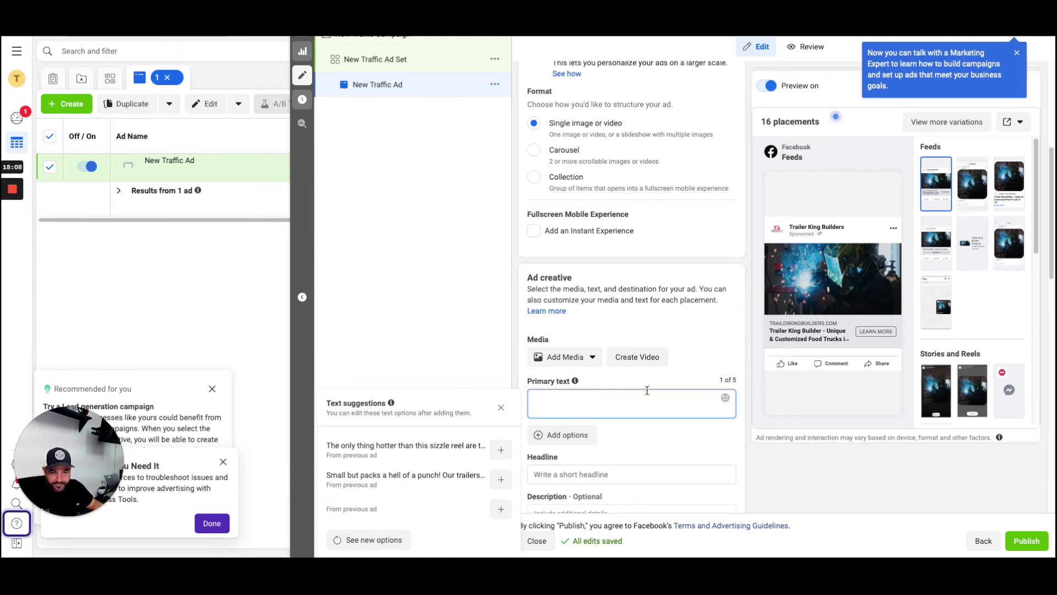
{"action": "scroll", "coordinate": [668, 377], "scroll_direction": "down", "scroll_amount": 4}
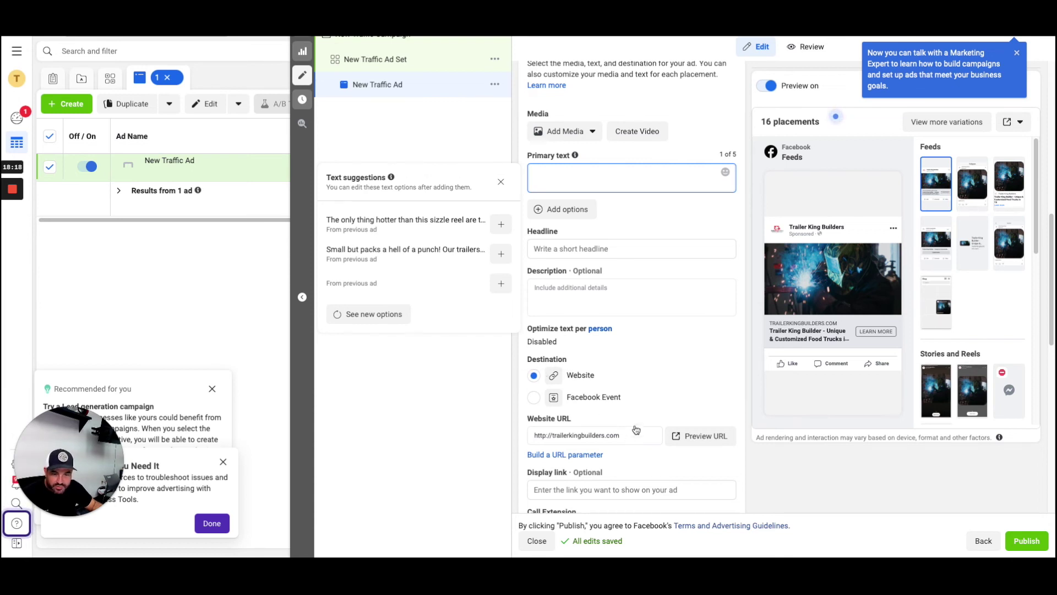
{"action": "scroll", "coordinate": [636, 430], "scroll_direction": "down", "scroll_amount": 2}
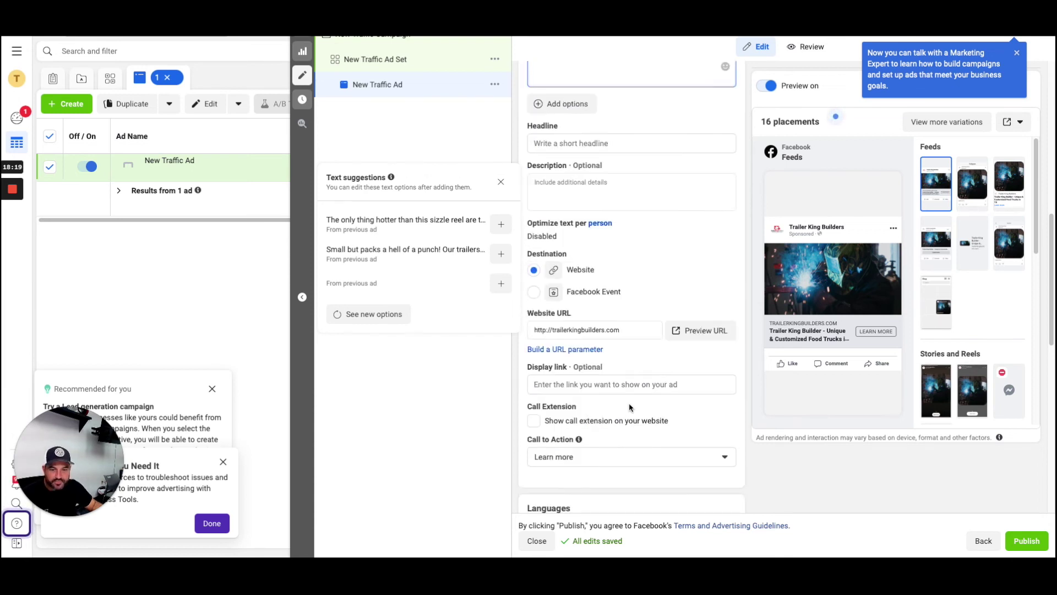
{"action": "left_click", "coordinate": [630, 328]}
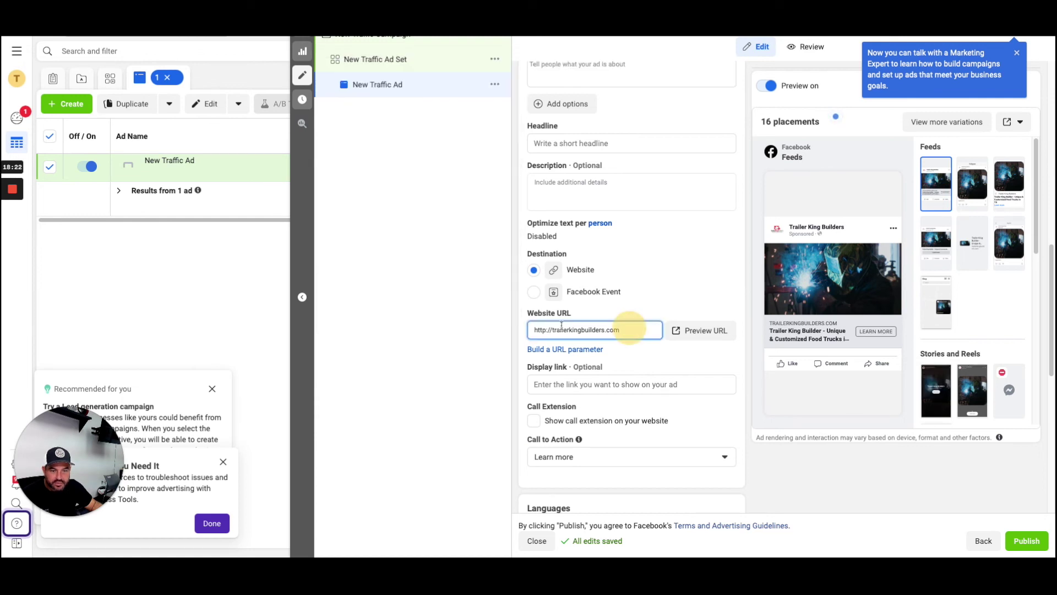
{"action": "left_click_drag", "start_coordinate": [627, 329], "coordinate": [530, 329]}
{"action": "type", "text": "https://up-ran-below.phonesites.com"}
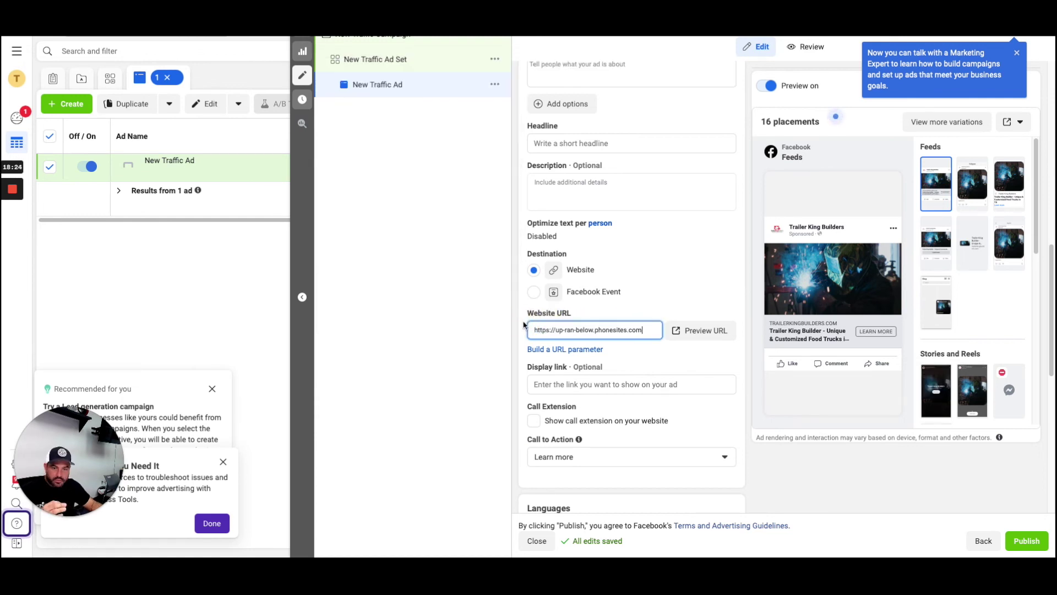
{"action": "left_click", "coordinate": [726, 276]}
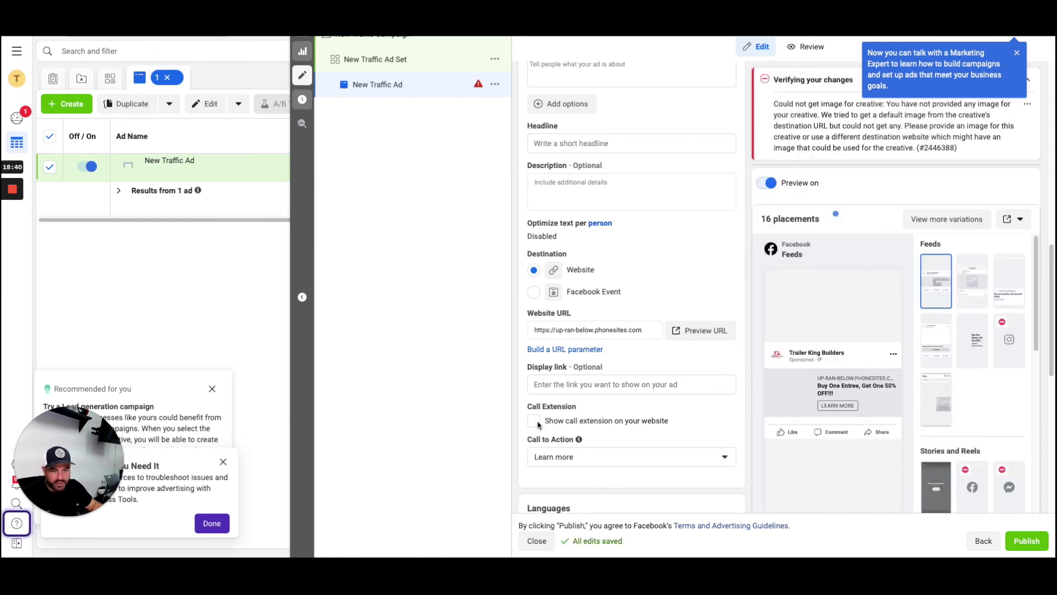
{"action": "scroll", "coordinate": [639, 418], "scroll_direction": "down", "scroll_amount": 1}
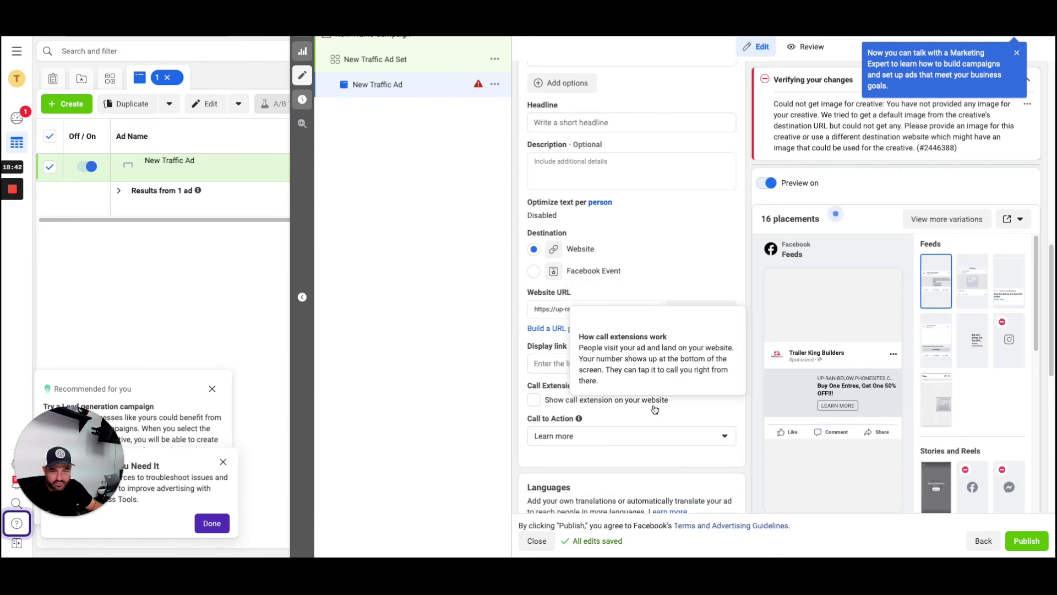
{"action": "left_click", "coordinate": [725, 437]}
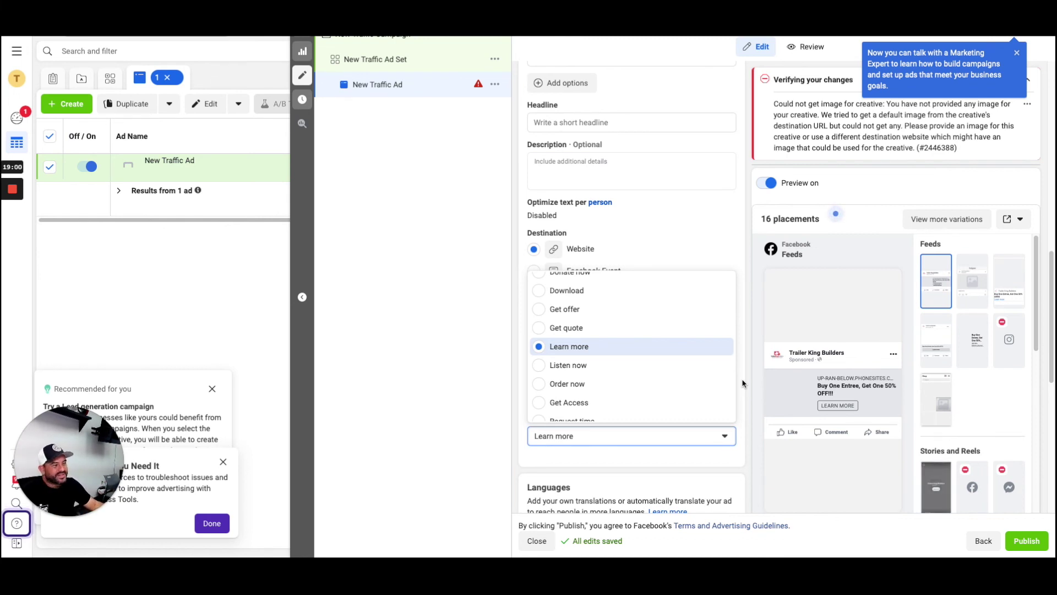
{"action": "left_click", "coordinate": [707, 210]}
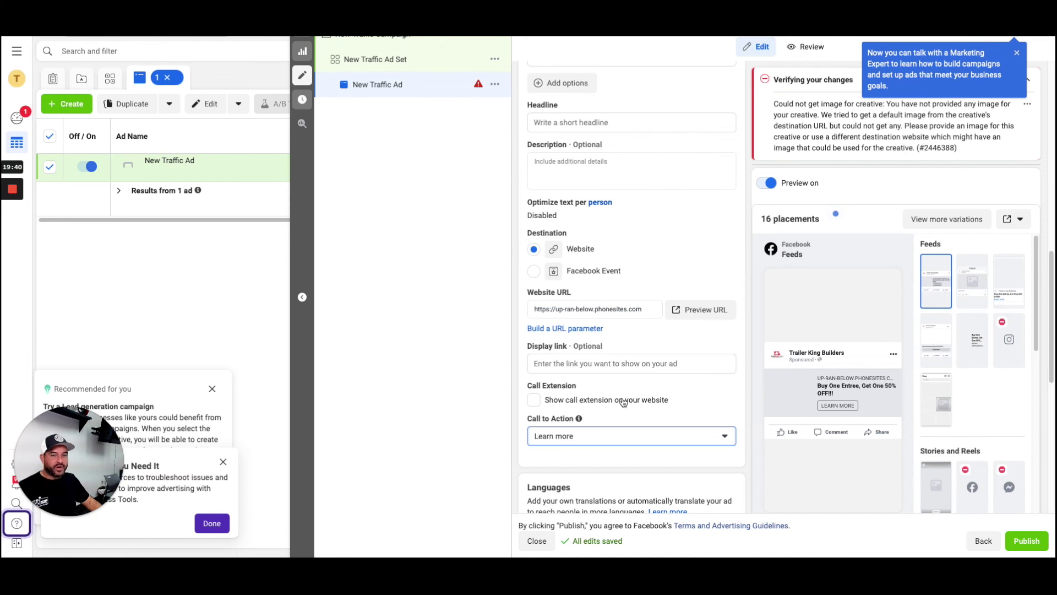
{"action": "mouse_move", "coordinate": [582, 386]}
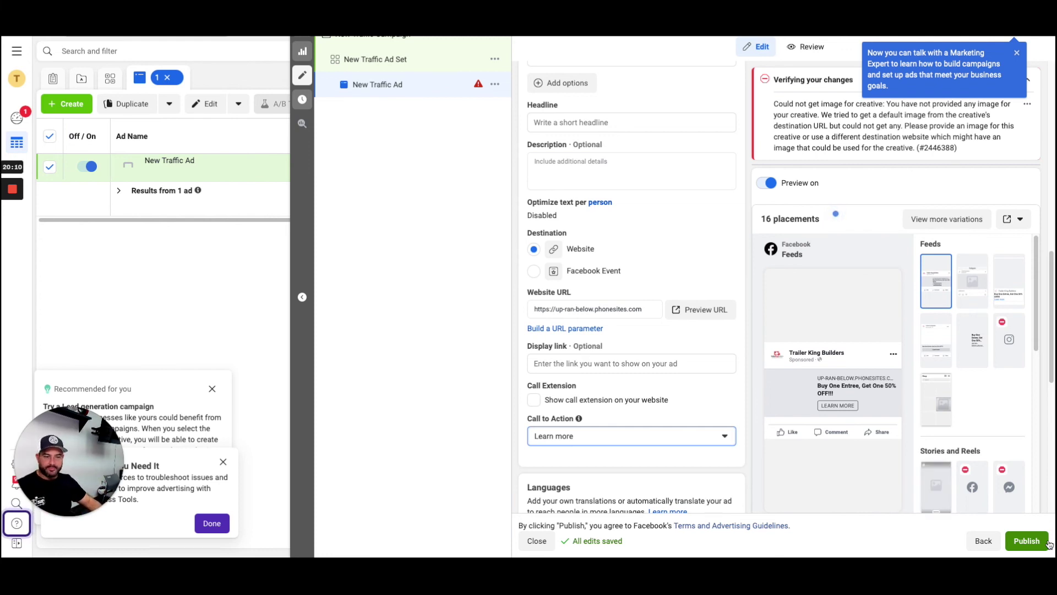
{"action": "left_click", "coordinate": [983, 541]}
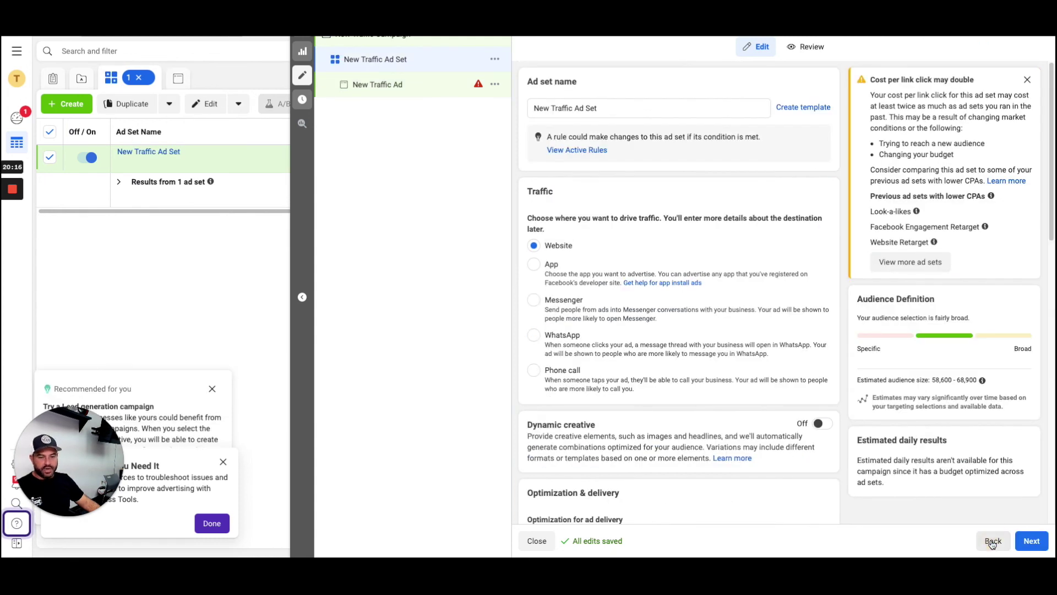
- Close the editor without publishing, keeping New Traffic Campaign as a $20.00 daily draft
{"action": "left_click", "coordinate": [991, 542]}
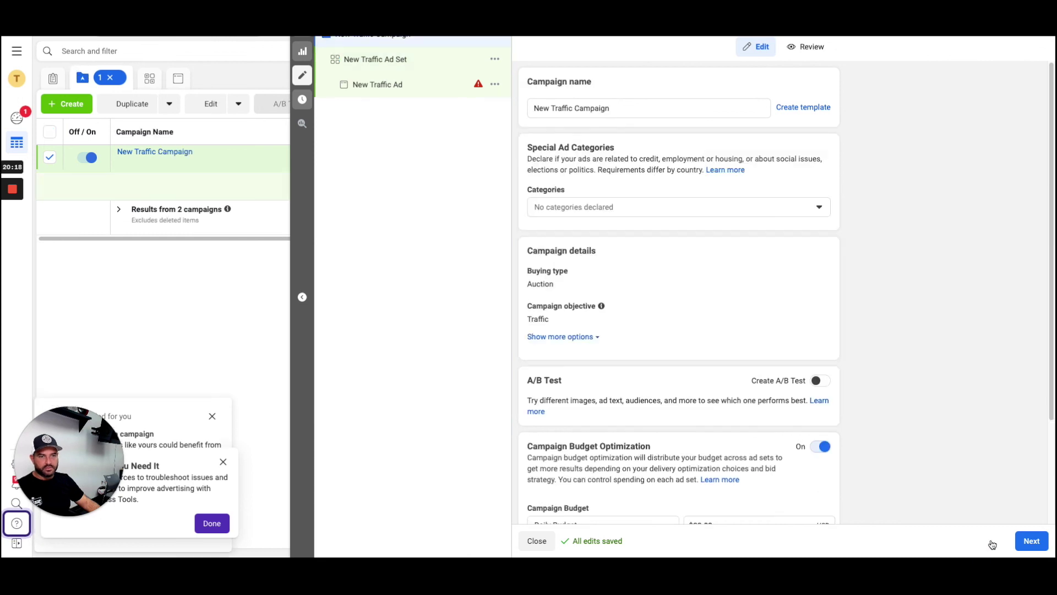
{"action": "left_click", "coordinate": [534, 541]}
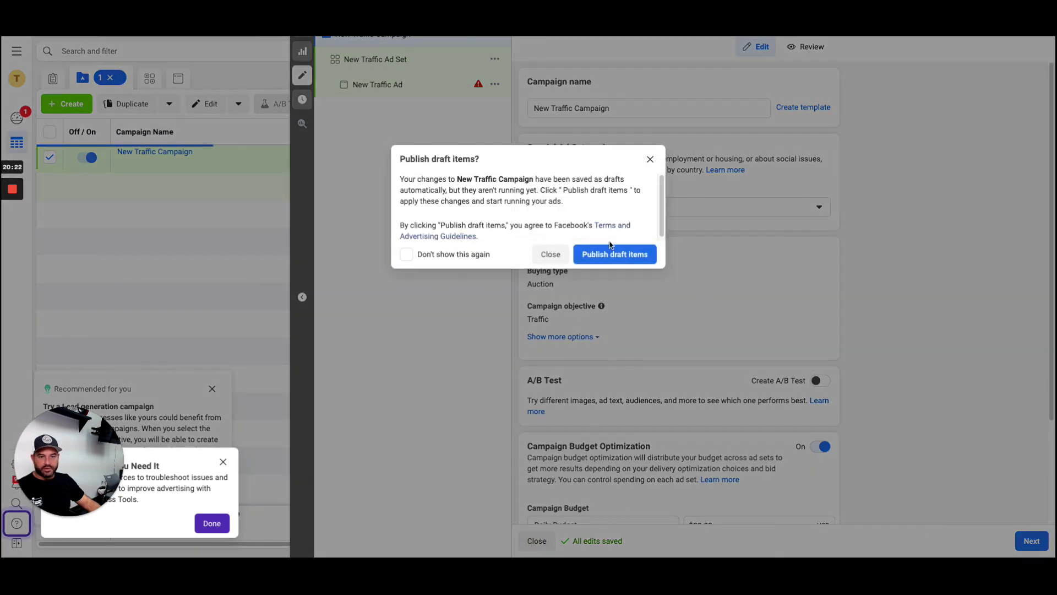
{"action": "left_click", "coordinate": [552, 259]}
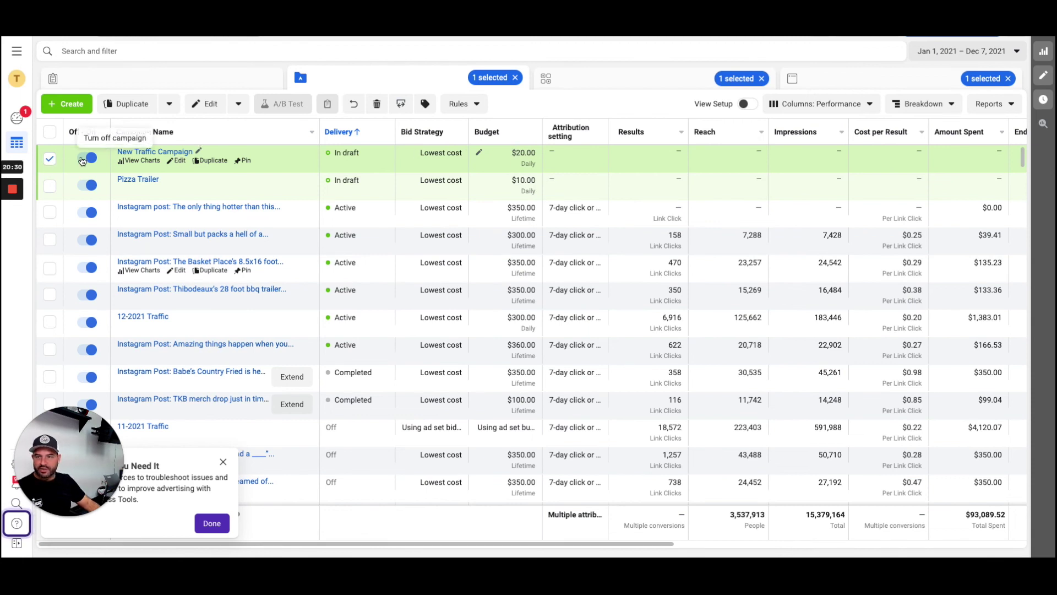
- Toggle New Traffic Campaign off and uncheck its row in the Campaigns table
{"action": "left_click", "coordinate": [170, 108]}
{"action": "left_click", "coordinate": [170, 111]}
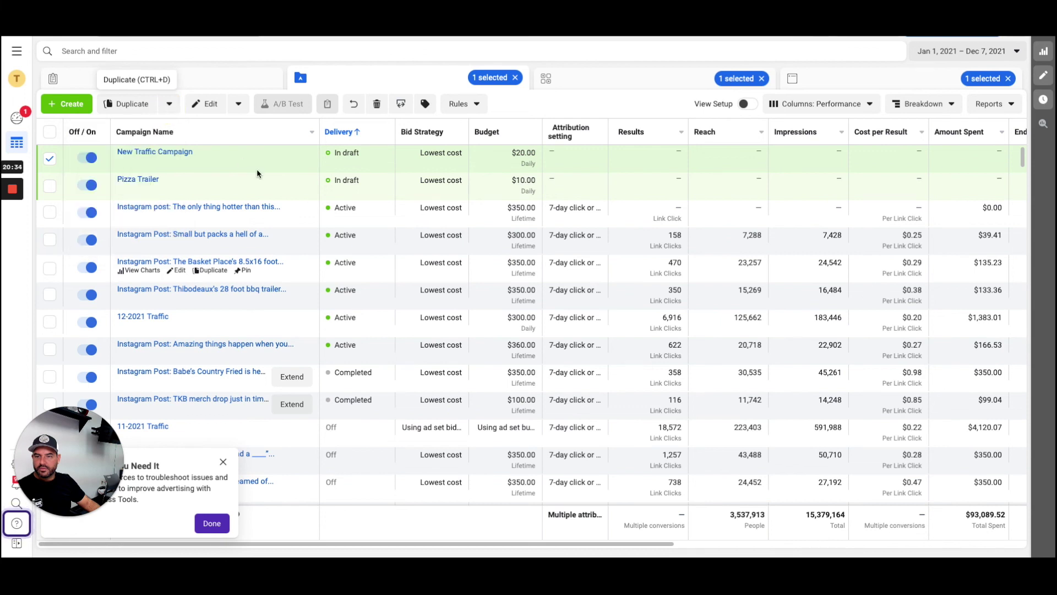
{"action": "mouse_move", "coordinate": [250, 167]}
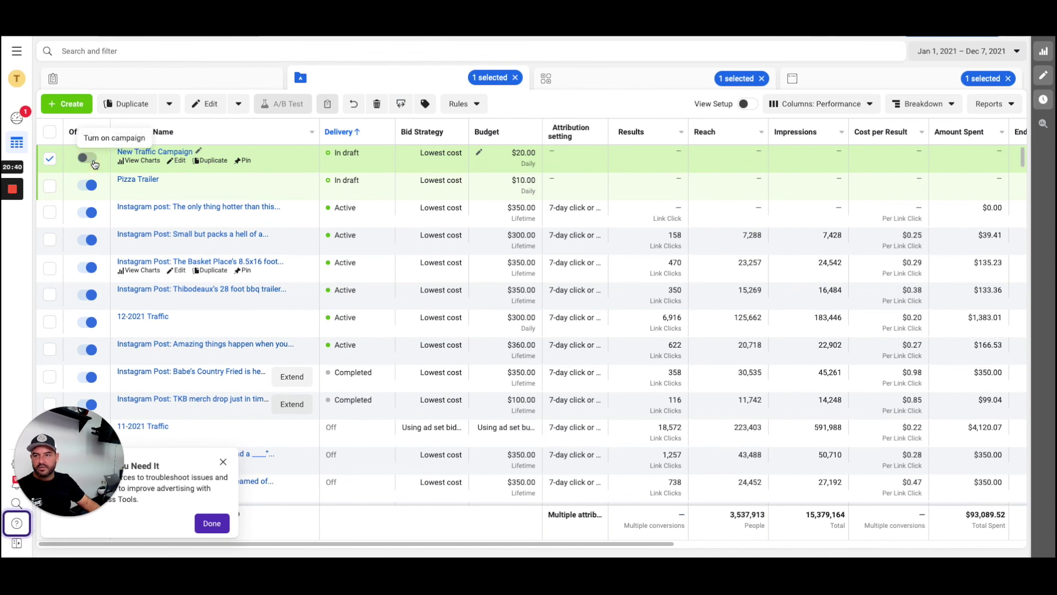
{"action": "left_click", "coordinate": [49, 160]}
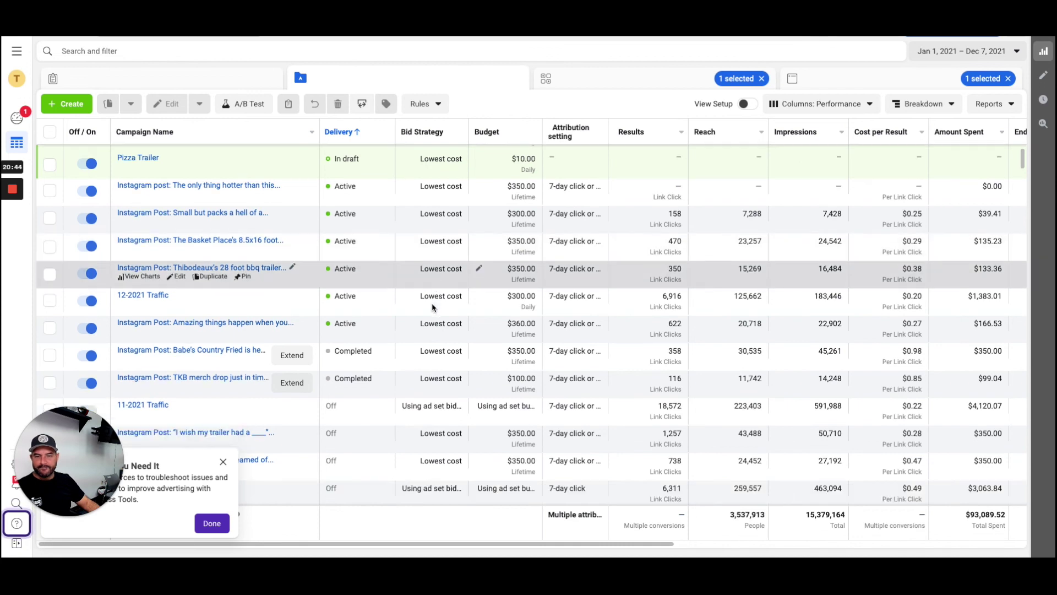
{"action": "scroll", "coordinate": [431, 303], "scroll_direction": "down", "scroll_amount": 1}
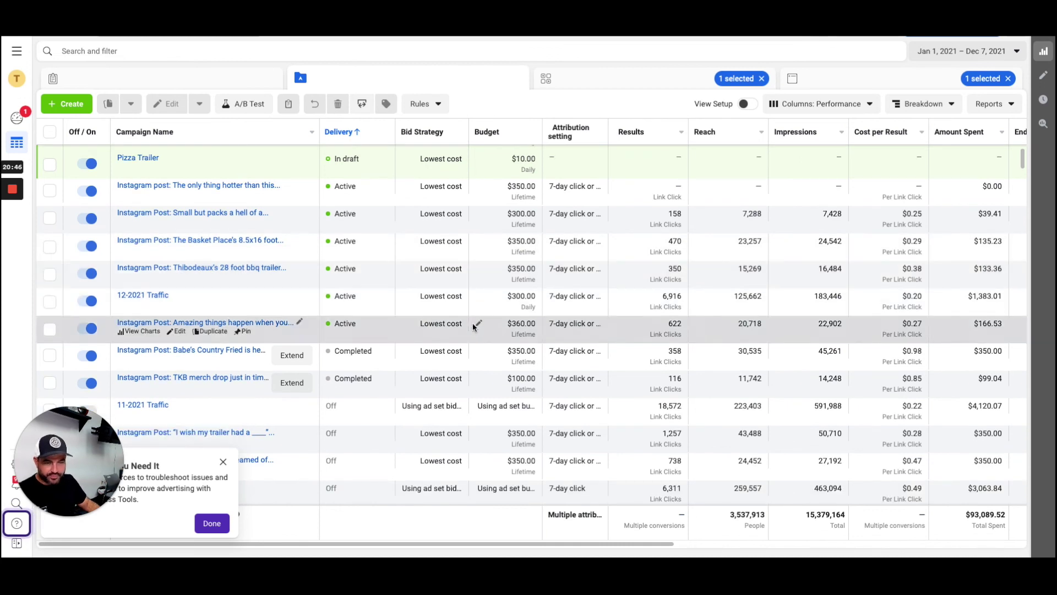
{"action": "scroll", "coordinate": [474, 320], "scroll_direction": "down", "scroll_amount": 1}
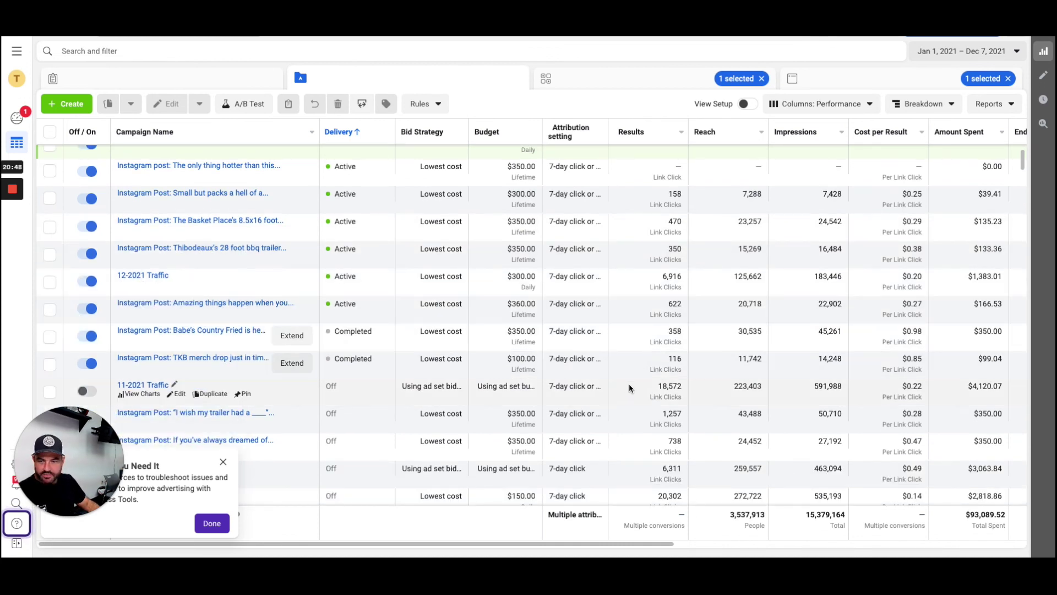